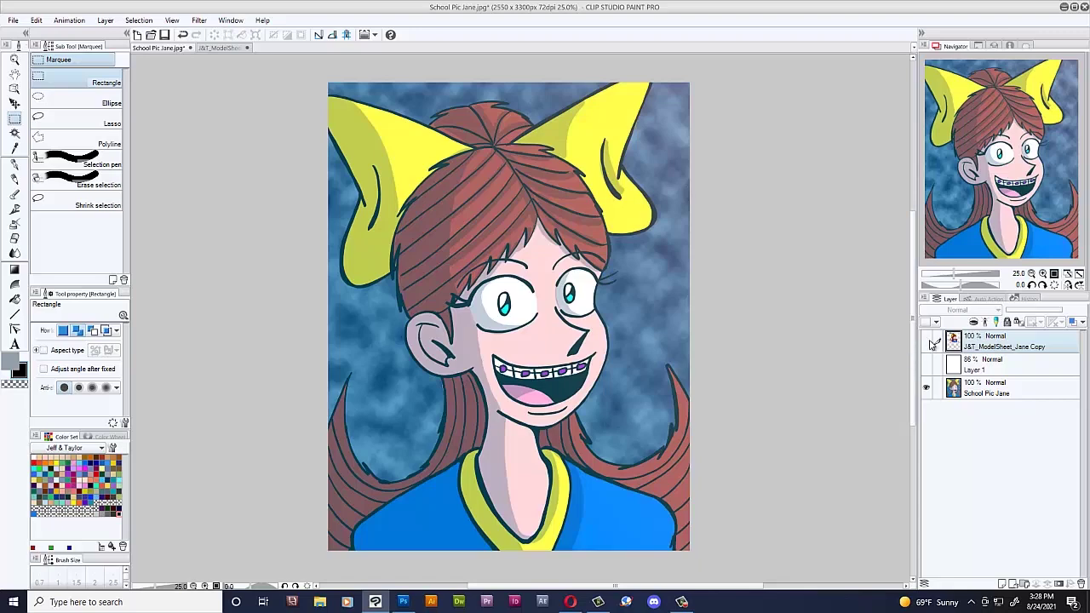
Step: Show the J&T_ModelSheet_Jane Copy layer to study the character reference over the portrait, and hide it again
{"action": "left_click", "coordinate": [927, 341]}
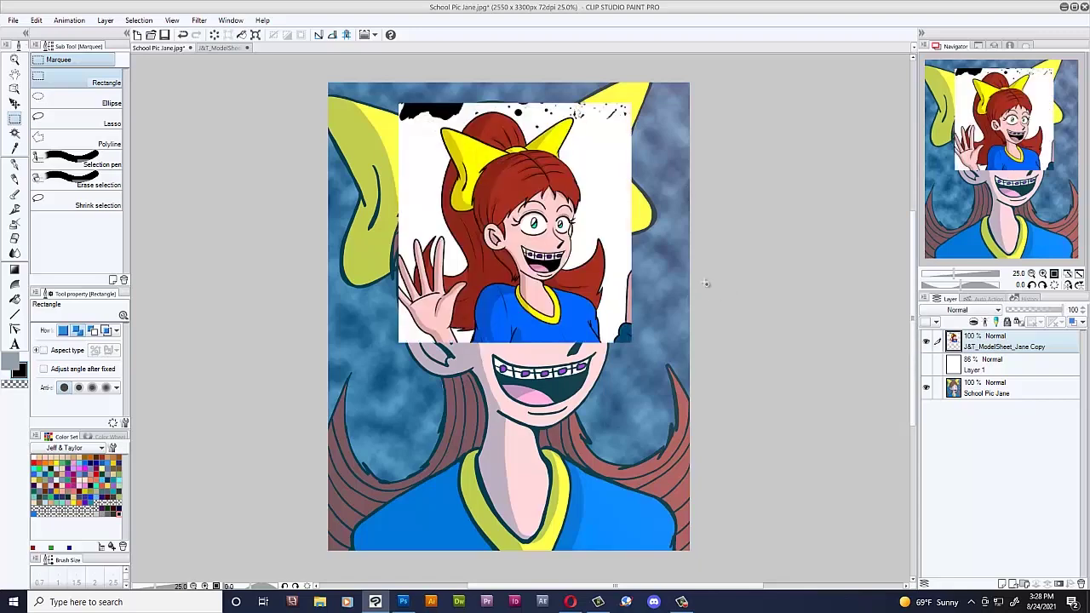
{"action": "scroll", "coordinate": [706, 282], "scroll_direction": "up", "scroll_amount": 2}
{"action": "scroll", "coordinate": [909, 330], "scroll_direction": "up", "scroll_amount": 1}
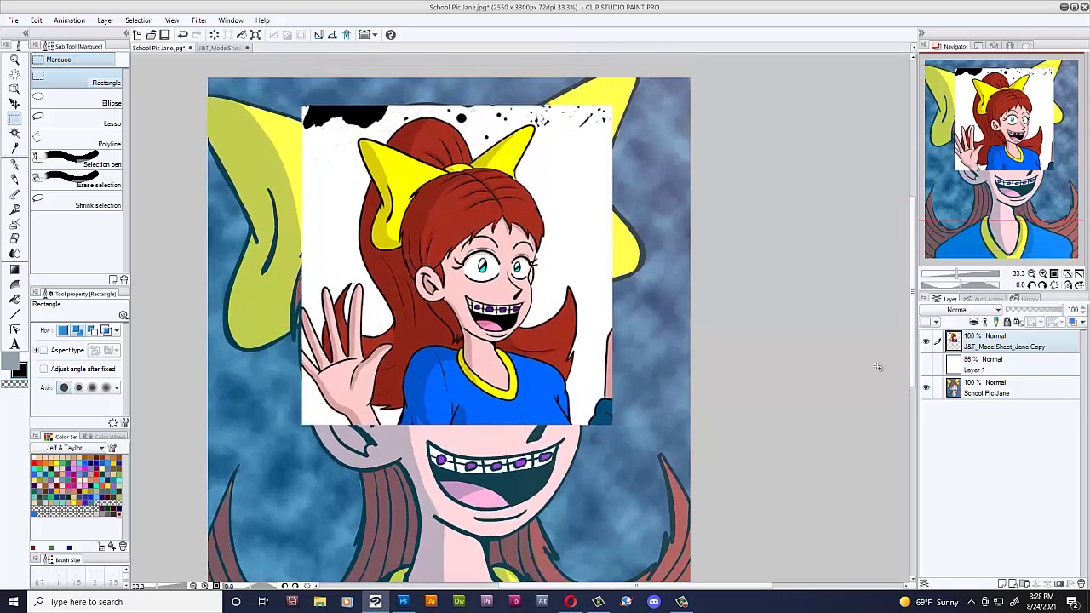
{"action": "left_click_drag", "start_coordinate": [914, 356], "coordinate": [916, 337]}
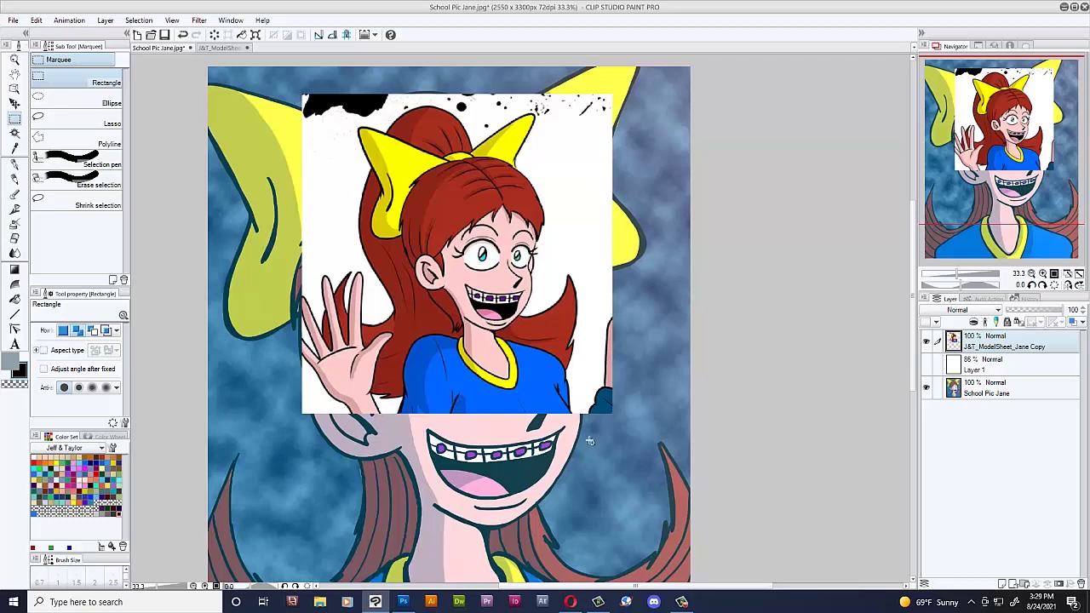
{"action": "left_click", "coordinate": [927, 342]}
Step: Examine the existing school portrait's line work and shading across the bow, hair, face, neck and collar
{"action": "scroll", "coordinate": [809, 418], "scroll_direction": "down", "scroll_amount": 2}
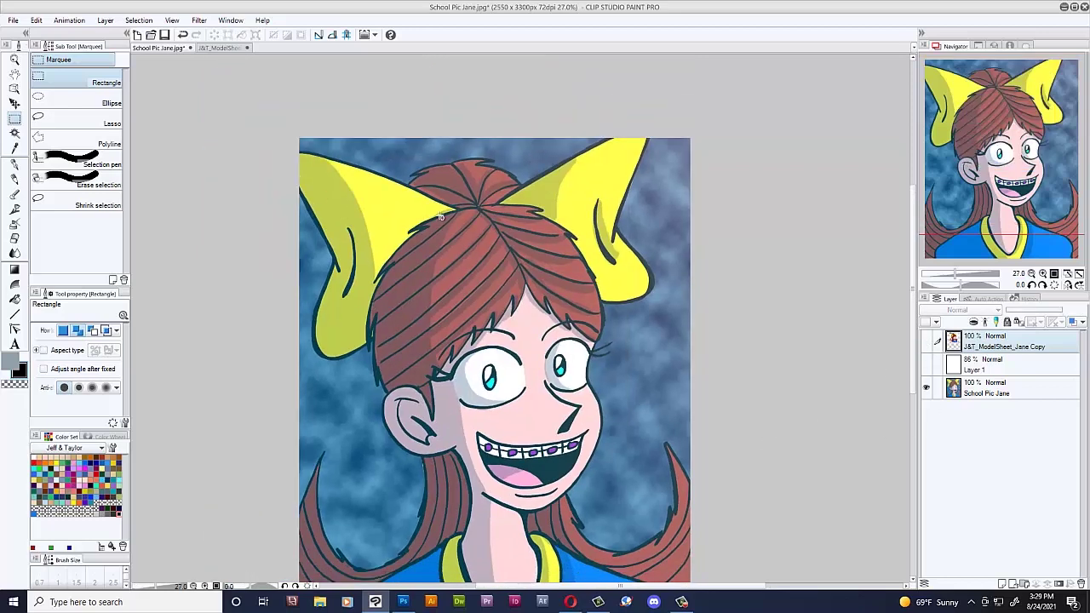
{"action": "left_click_drag", "start_coordinate": [913, 285], "coordinate": [912, 333]}
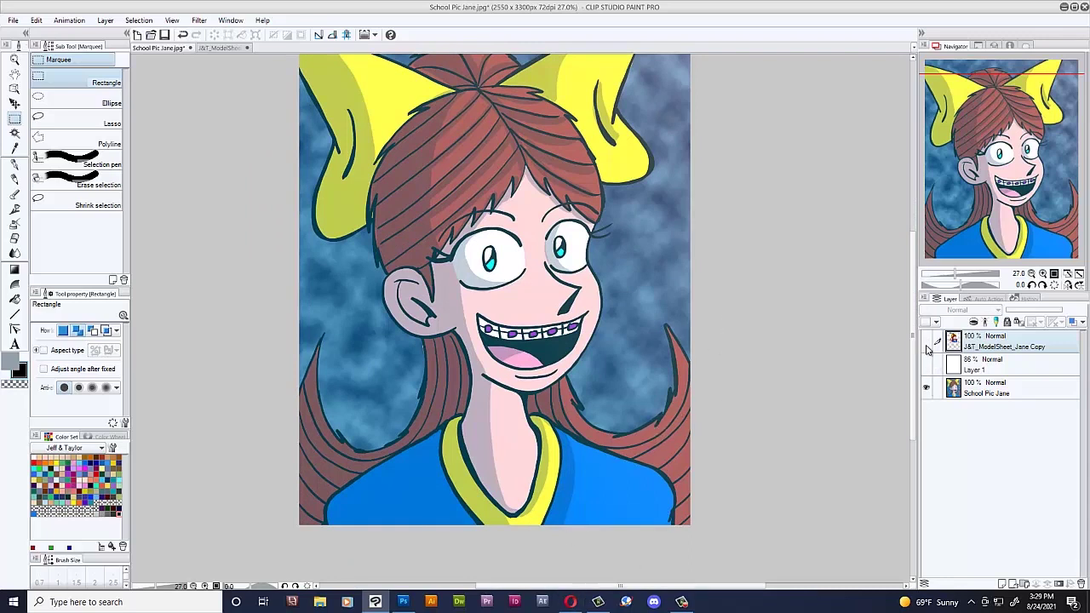
{"action": "left_click_drag", "start_coordinate": [912, 349], "coordinate": [911, 333]}
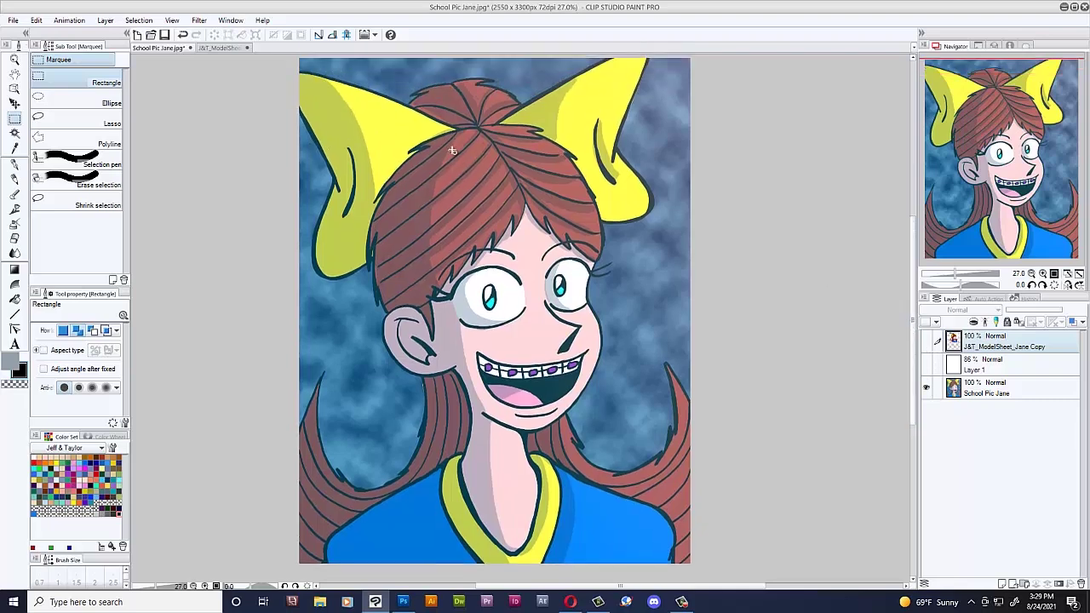
{"action": "scroll", "coordinate": [517, 199], "scroll_direction": "up", "scroll_amount": 1}
{"action": "scroll", "coordinate": [517, 199], "scroll_direction": "up", "scroll_amount": 3}
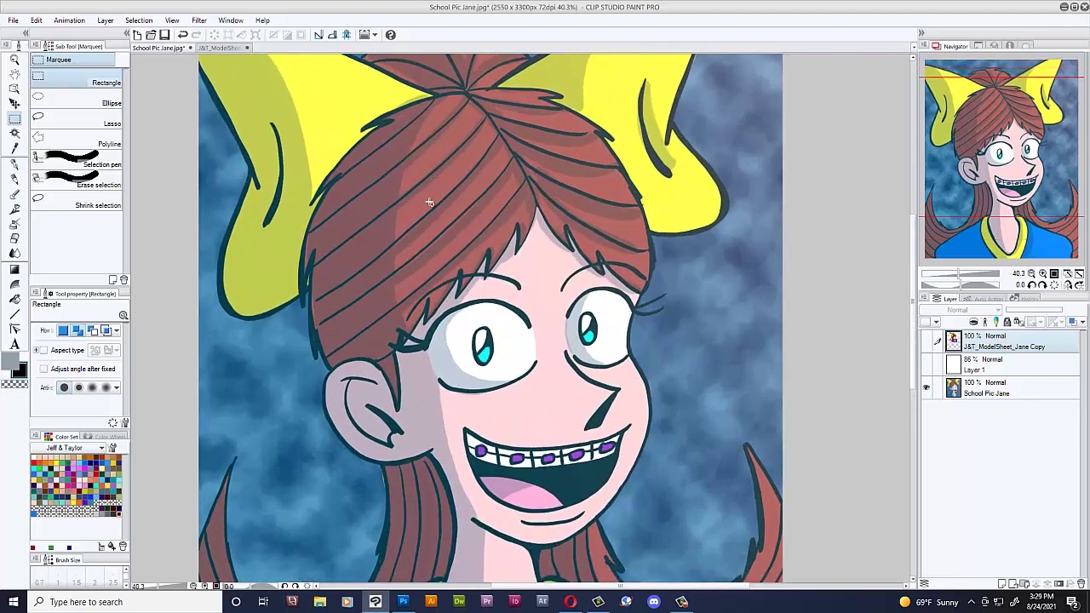
{"action": "scroll", "coordinate": [296, 477], "scroll_direction": "down", "scroll_amount": 2}
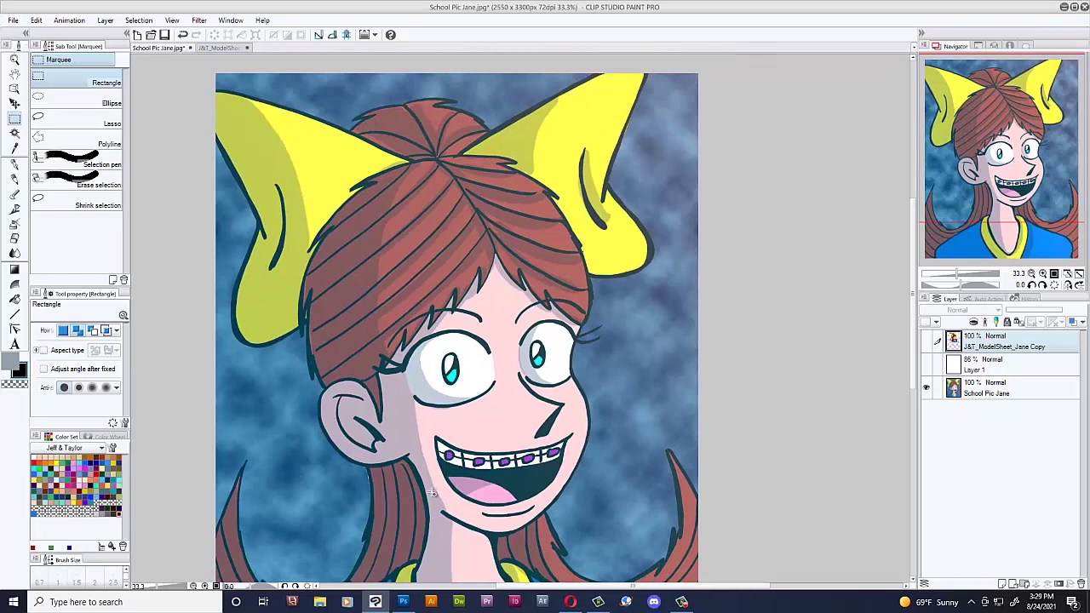
{"action": "scroll", "coordinate": [915, 269], "scroll_direction": "down", "scroll_amount": 1}
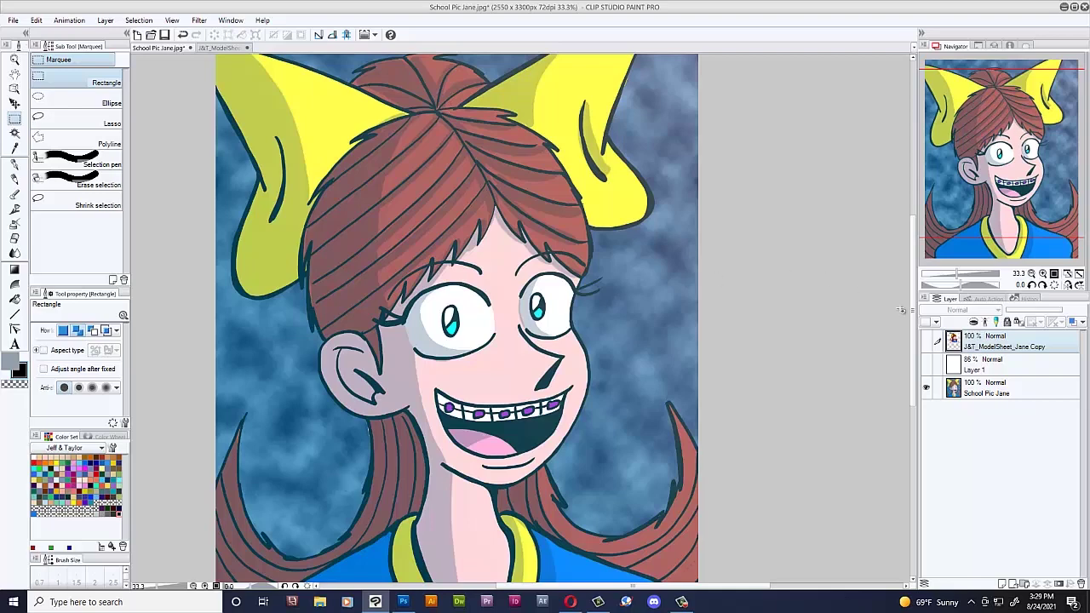
{"action": "scroll", "coordinate": [894, 308], "scroll_direction": "down", "scroll_amount": 2}
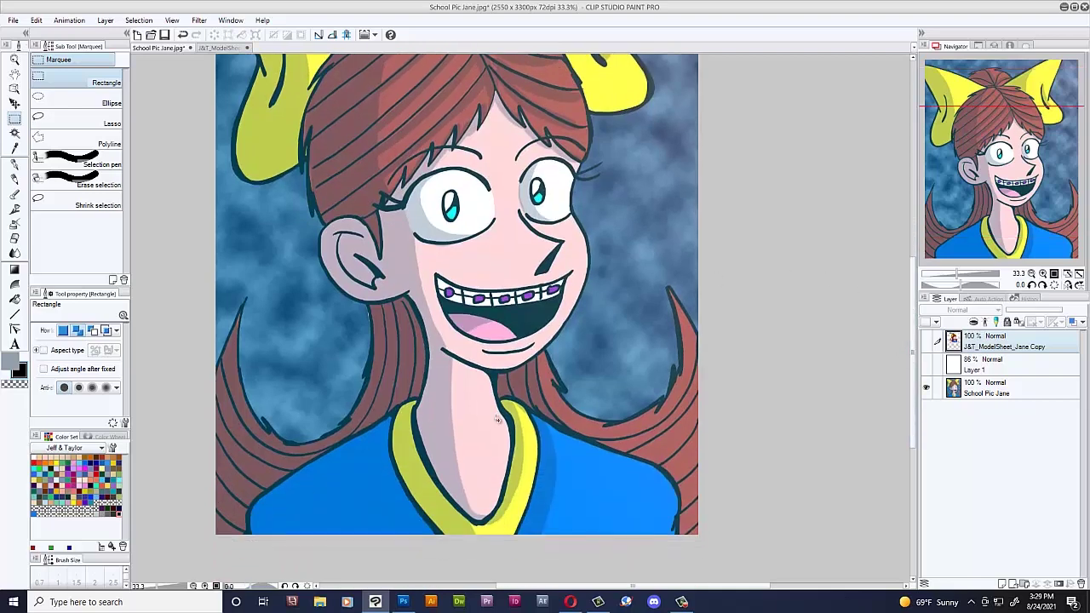
{"action": "scroll", "coordinate": [911, 380], "scroll_direction": "up", "scroll_amount": 1}
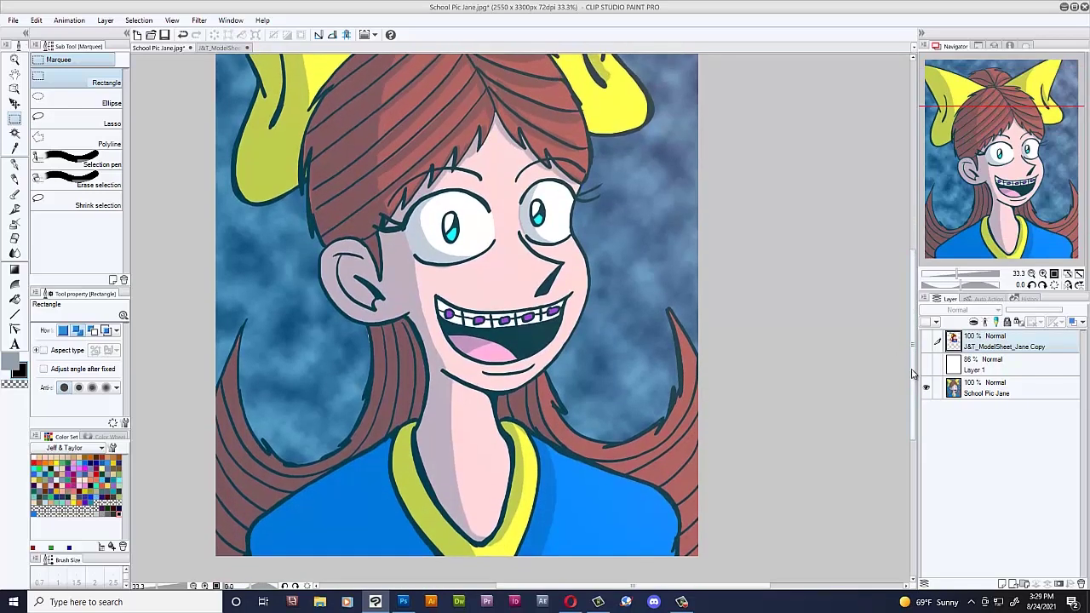
{"action": "scroll", "coordinate": [881, 347], "scroll_direction": "down", "scroll_amount": 1}
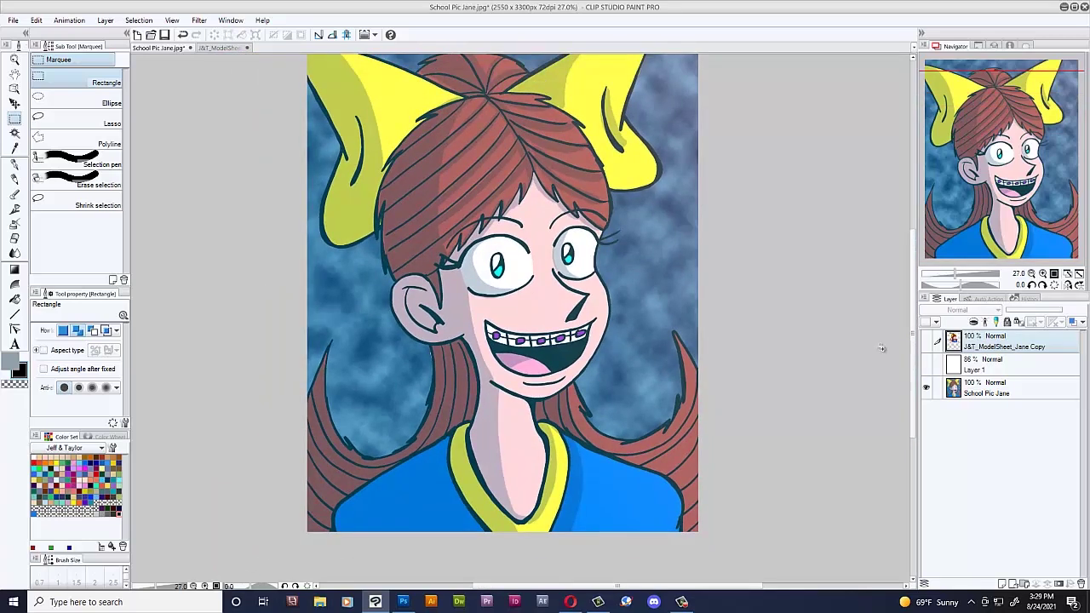
{"action": "scroll", "coordinate": [881, 340], "scroll_direction": "up", "scroll_amount": 1}
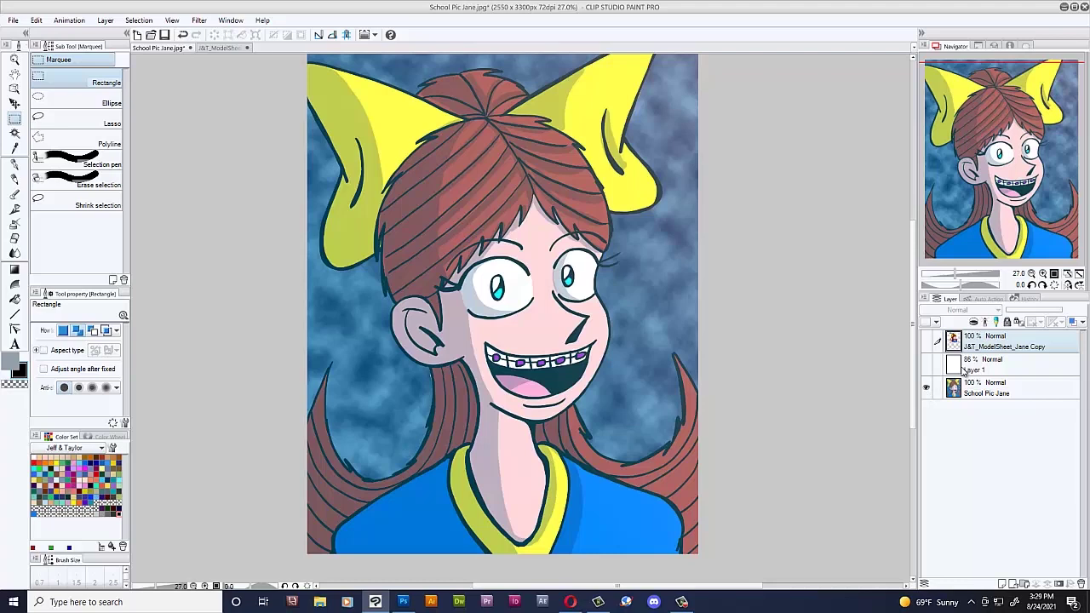
Step: Compare the portrait with the model sheet reference once more by briefly showing its layer
{"action": "left_click", "coordinate": [926, 342]}
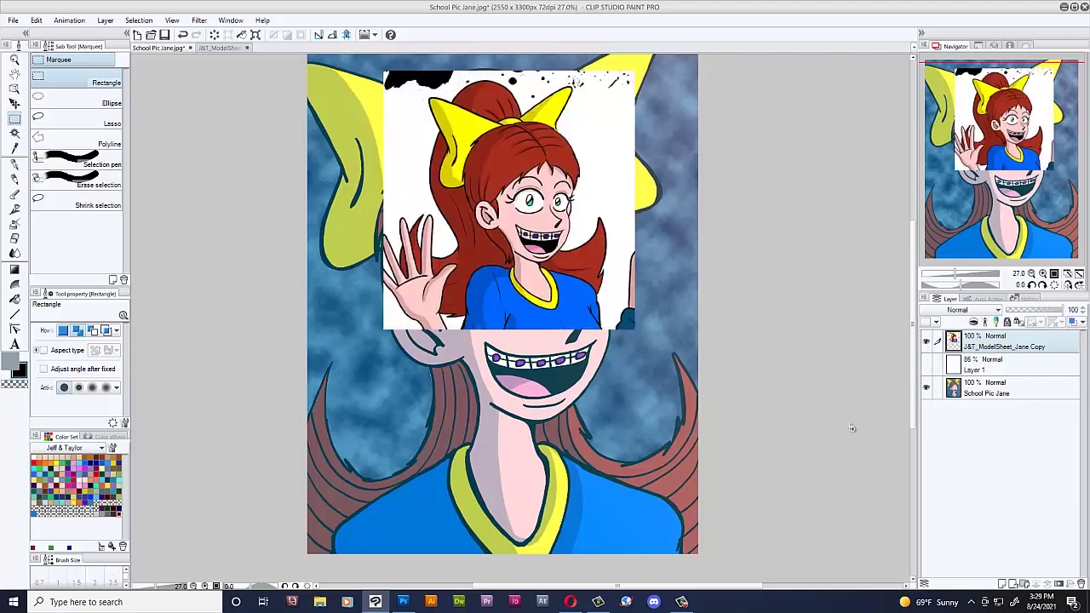
{"action": "left_click_drag", "start_coordinate": [913, 339], "coordinate": [911, 317]}
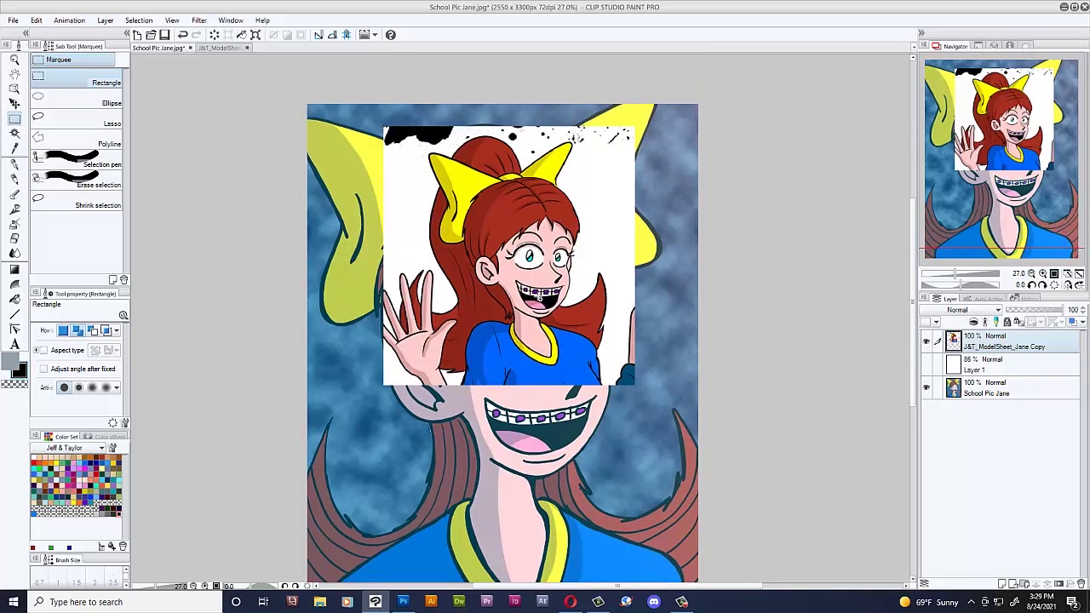
{"action": "left_click", "coordinate": [927, 341]}
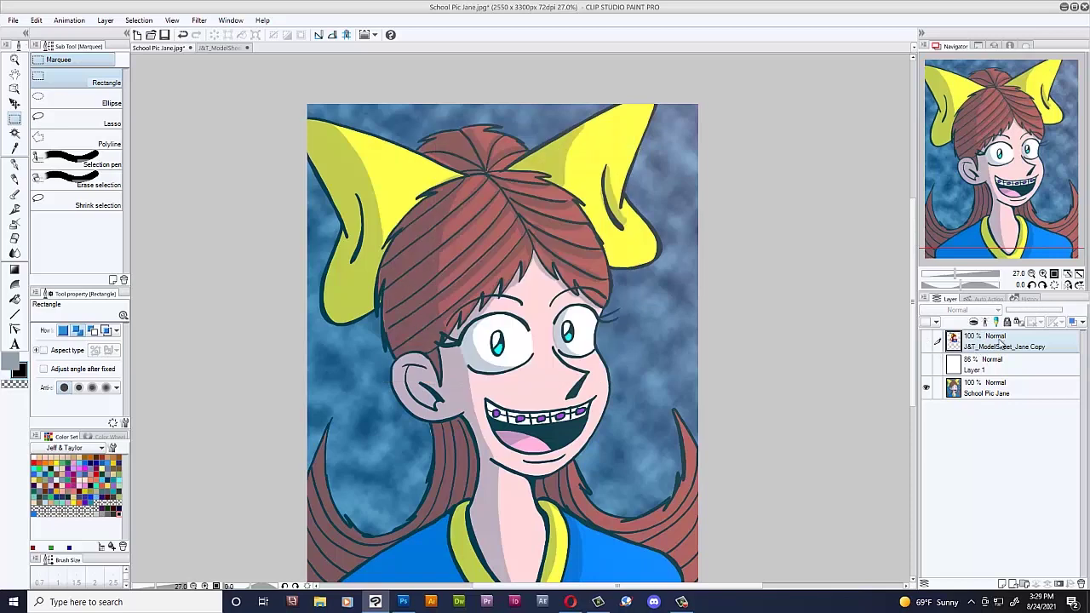
Step: Select Layer 1 and make it visible so its white fill fades the portrait for tracing
{"action": "left_click", "coordinate": [1001, 367]}
{"action": "scroll", "coordinate": [919, 386], "scroll_direction": "down", "scroll_amount": 2}
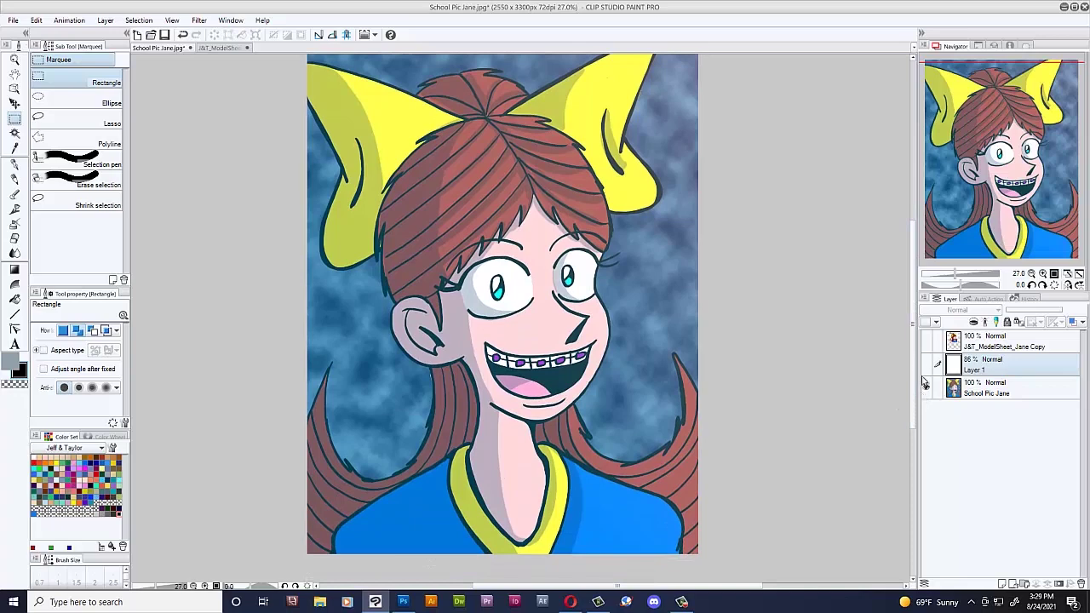
{"action": "scroll", "coordinate": [914, 405], "scroll_direction": "up", "scroll_amount": 1}
{"action": "scroll", "coordinate": [914, 405], "scroll_direction": "down", "scroll_amount": 1}
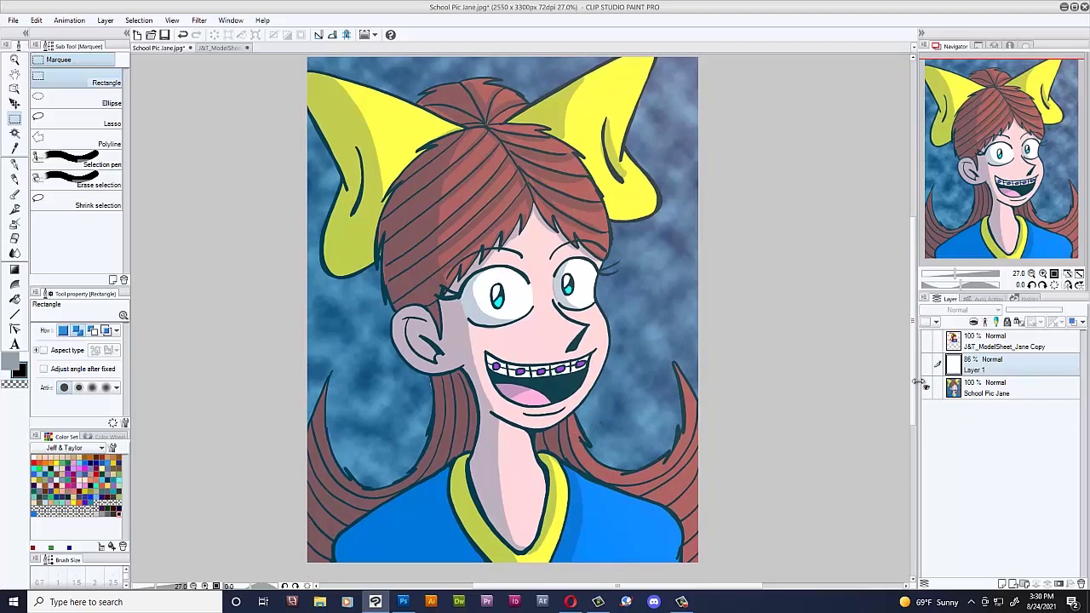
{"action": "left_click_drag", "start_coordinate": [911, 400], "coordinate": [916, 397]}
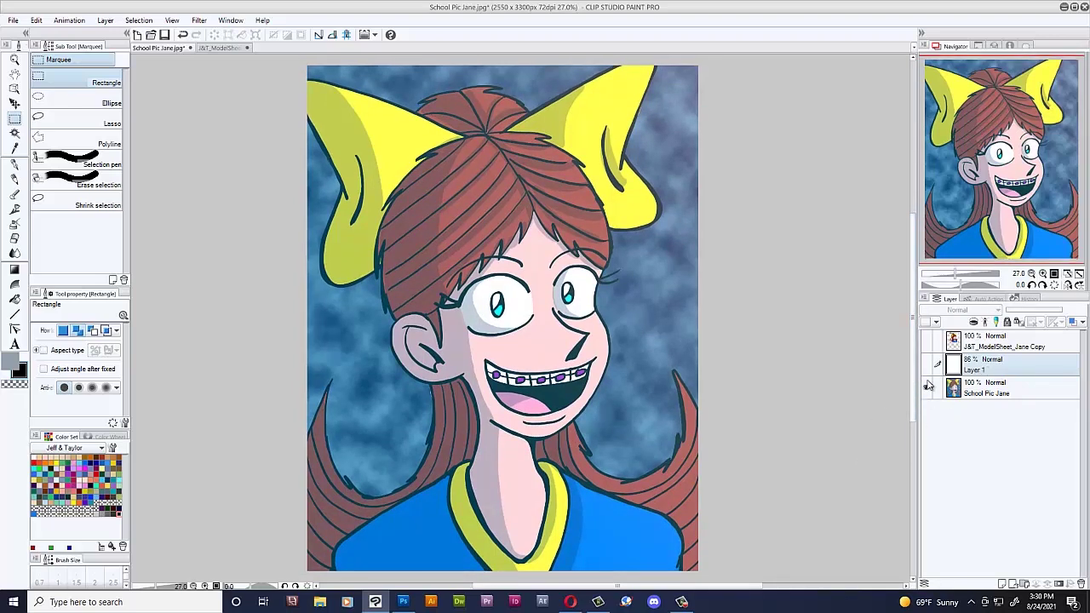
{"action": "left_click", "coordinate": [926, 364]}
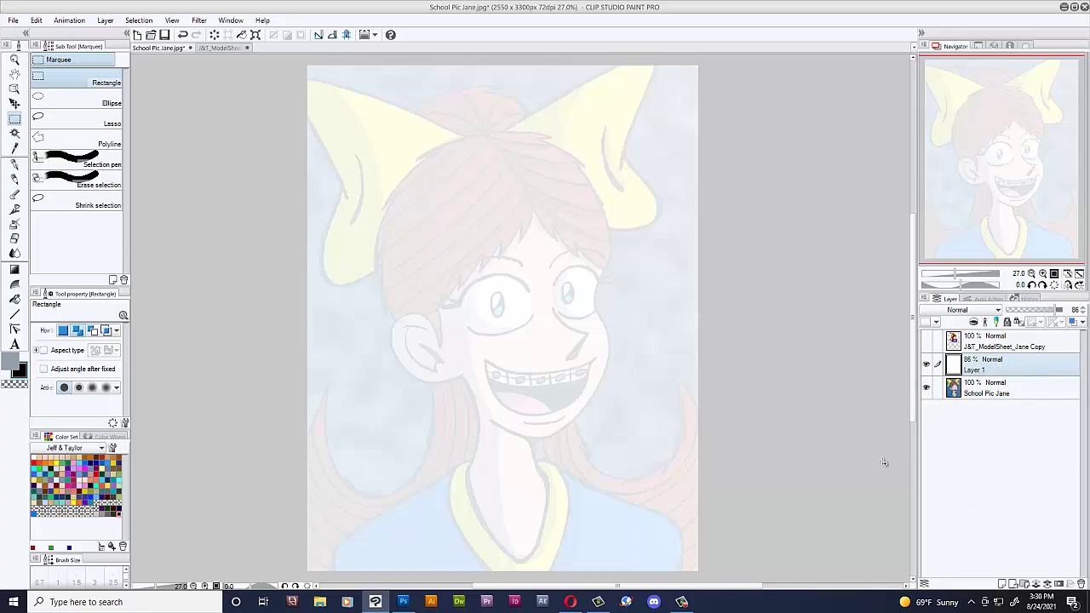
{"action": "left_click_drag", "start_coordinate": [911, 409], "coordinate": [912, 406]}
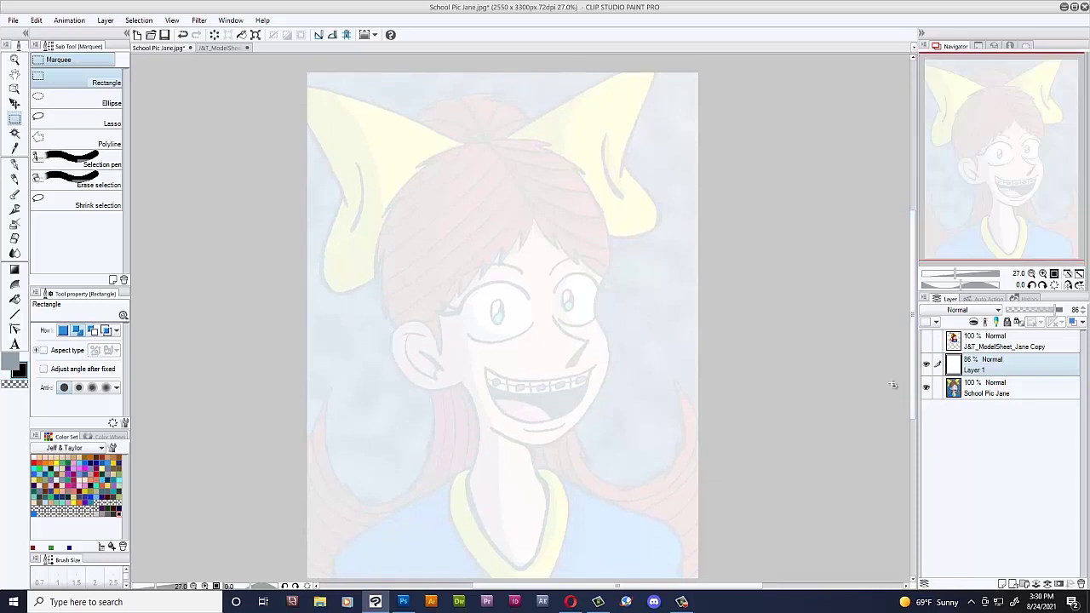
Step: Choose the G-pen and add a new raster layer directly above Layer 1 for the inking
{"action": "left_click", "coordinate": [16, 168]}
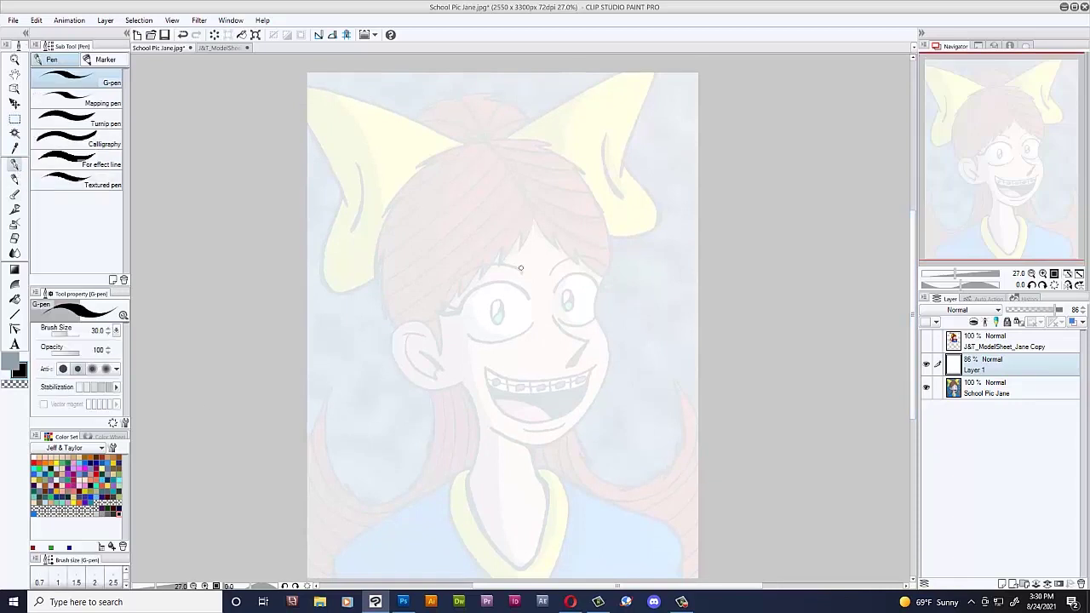
{"action": "scroll", "coordinate": [516, 281], "scroll_direction": "up", "scroll_amount": 2}
{"action": "scroll", "coordinate": [519, 323], "scroll_direction": "up", "scroll_amount": 1}
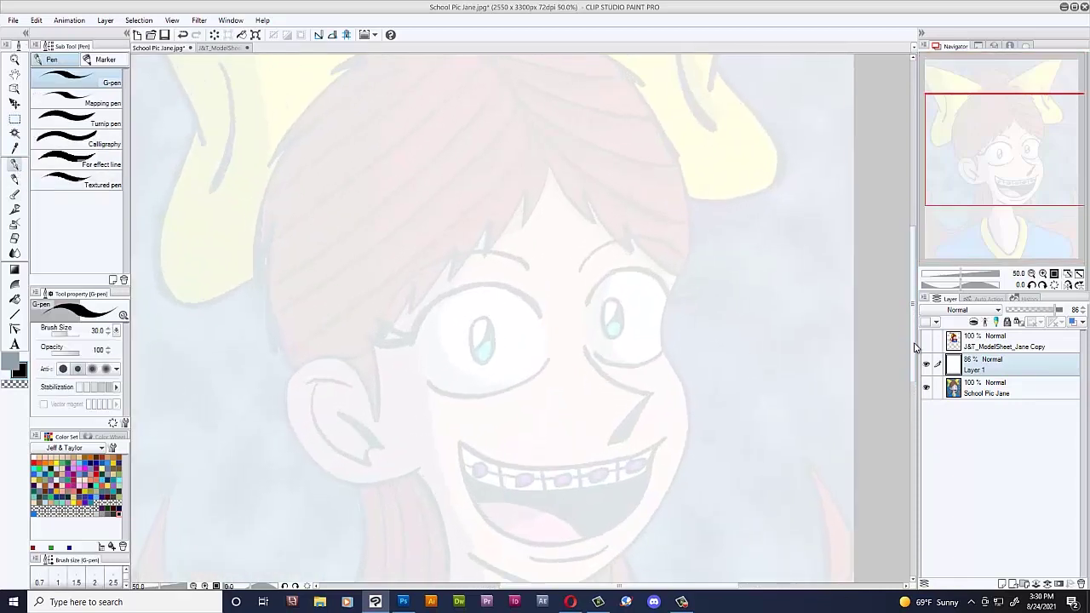
{"action": "scroll", "coordinate": [467, 391], "scroll_direction": "up", "scroll_amount": 1}
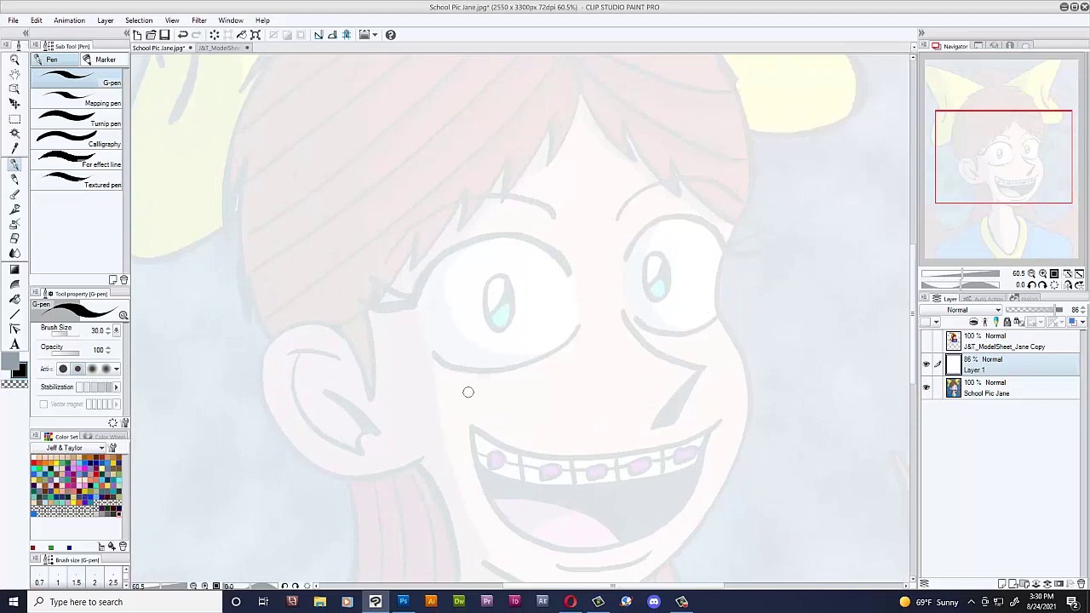
{"action": "left_click", "coordinate": [1003, 584]}
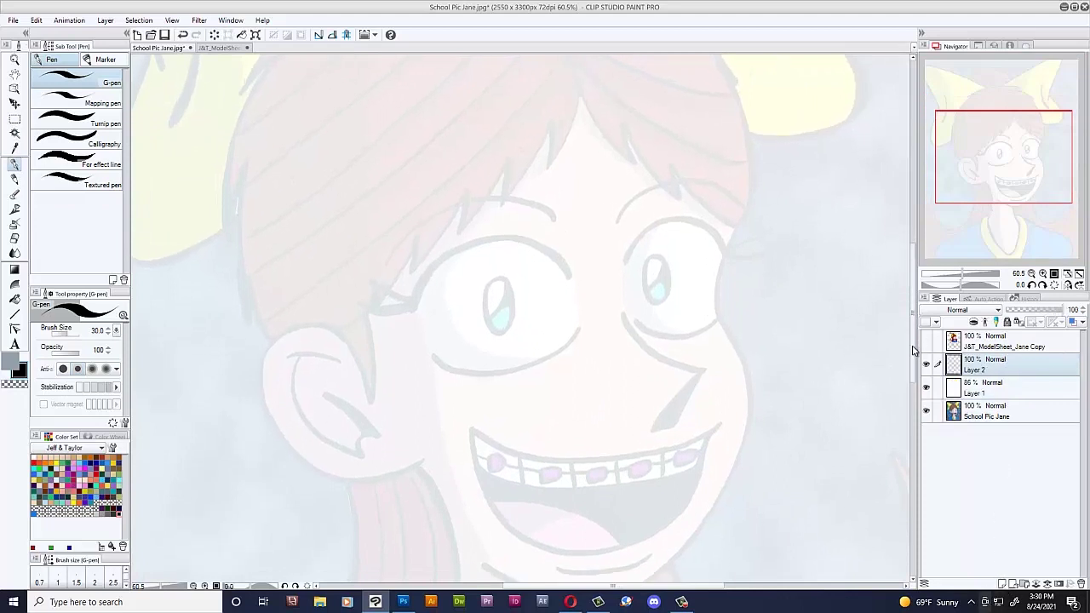
Step: Set the brush size to 25 and ink the ear's outer contour, its inner folds and the sideburn strand in front of it
{"action": "left_click_drag", "start_coordinate": [911, 391], "coordinate": [911, 395]}
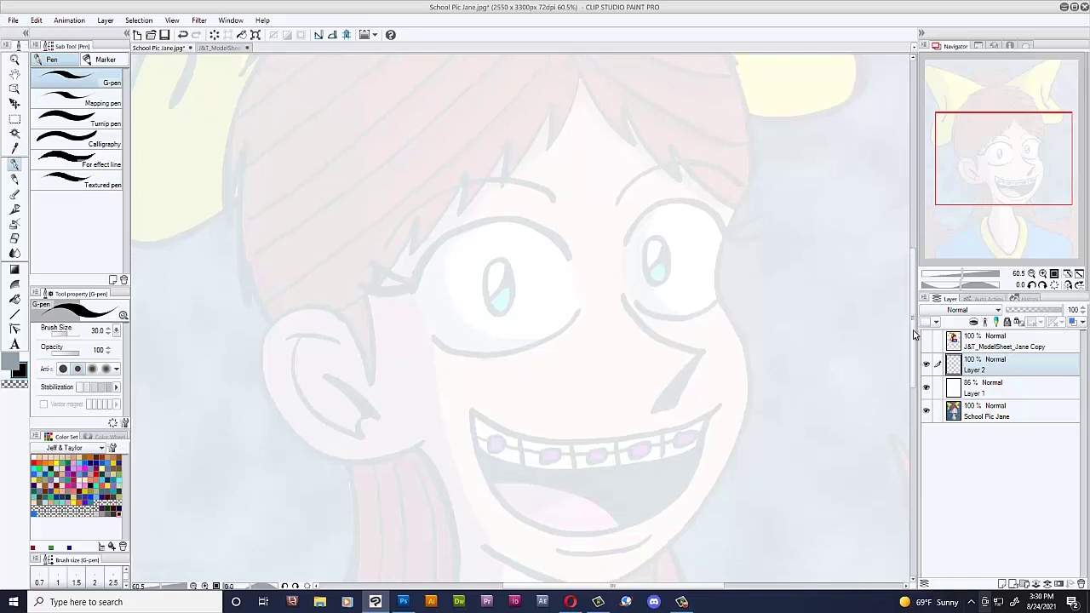
{"action": "scroll", "coordinate": [382, 350], "scroll_direction": "up", "scroll_amount": 1}
{"action": "scroll", "coordinate": [482, 444], "scroll_direction": "up", "scroll_amount": 2}
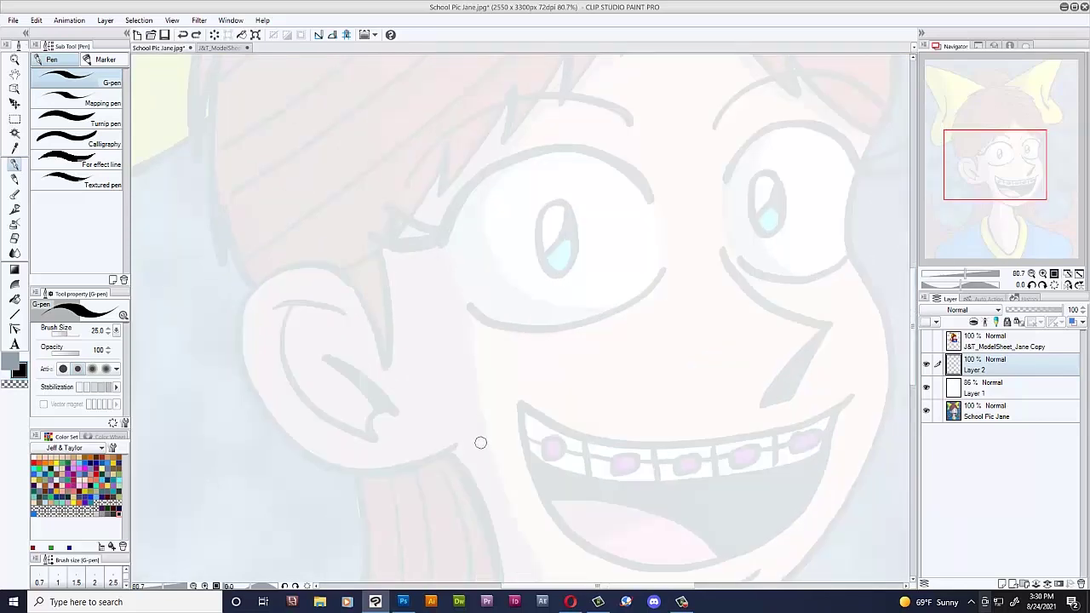
{"action": "scroll", "coordinate": [401, 409], "scroll_direction": "down", "scroll_amount": 2}
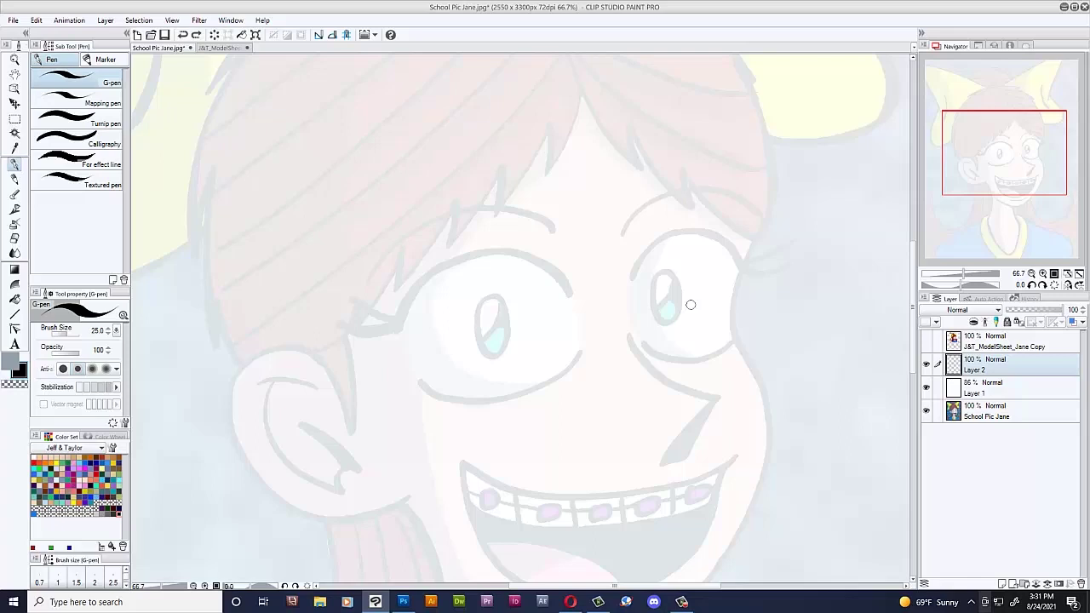
{"action": "left_click_drag", "start_coordinate": [981, 167], "coordinate": [956, 177]}
{"action": "scroll", "coordinate": [373, 308], "scroll_direction": "up", "scroll_amount": 1}
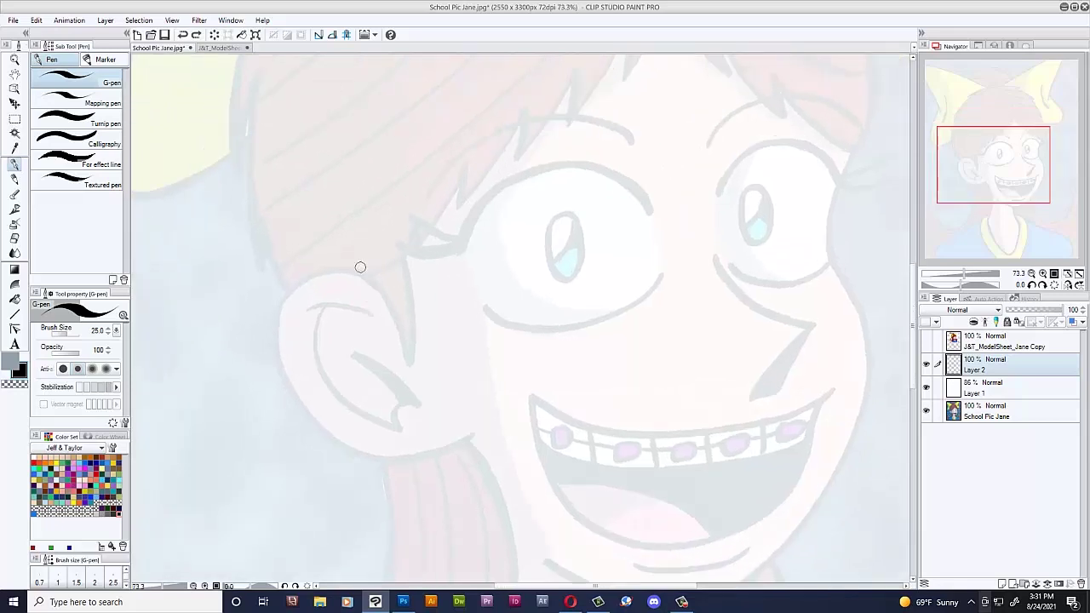
{"action": "mouse_move", "coordinate": [372, 292]}
{"action": "left_mouse_down"}
{"action": "mouse_move", "coordinate": [355, 272]}
{"action": "mouse_move", "coordinate": [293, 299]}
{"action": "mouse_move", "coordinate": [286, 371]}
{"action": "mouse_move", "coordinate": [346, 438]}
{"action": "mouse_move", "coordinate": [440, 435]}
{"action": "left_mouse_up"}
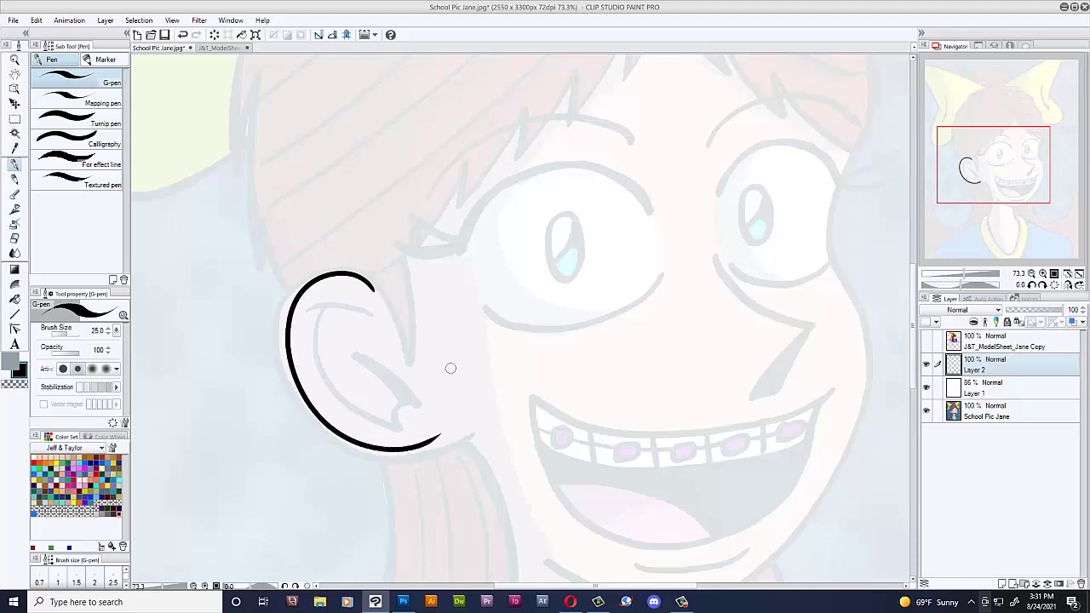
{"action": "mouse_move", "coordinate": [368, 318]}
{"action": "left_mouse_down"}
{"action": "mouse_move", "coordinate": [315, 298]}
{"action": "mouse_move", "coordinate": [353, 400]}
{"action": "mouse_move", "coordinate": [383, 421]}
{"action": "mouse_move", "coordinate": [407, 395]}
{"action": "left_mouse_up"}
{"action": "left_click_drag", "start_coordinate": [356, 344], "coordinate": [397, 394]}
{"action": "mouse_move", "coordinate": [947, 142]}
{"action": "left_mouse_down"}
{"action": "mouse_move", "coordinate": [974, 149]}
{"action": "mouse_move", "coordinate": [950, 129]}
{"action": "left_mouse_up"}
{"action": "left_click_drag", "start_coordinate": [355, 365], "coordinate": [391, 425]}
{"action": "left_click_drag", "start_coordinate": [385, 347], "coordinate": [392, 412]}
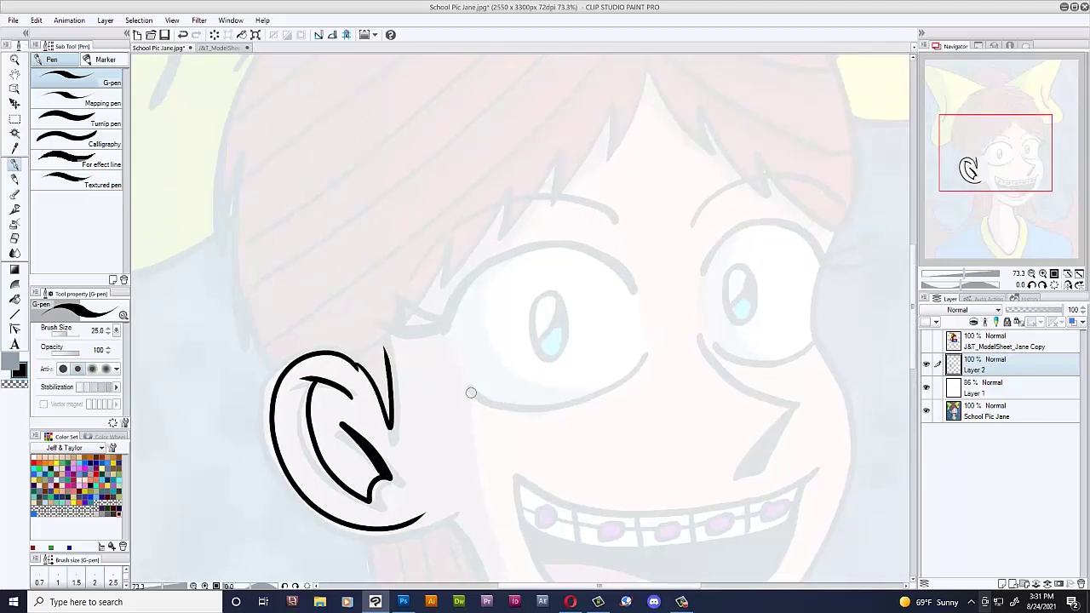
Step: Ink the upper and lower outlines of the eye nearest the ear, along with its outer lashes
{"action": "left_click_drag", "start_coordinate": [971, 163], "coordinate": [972, 156]}
{"action": "mouse_move", "coordinate": [419, 324]}
{"action": "left_mouse_down"}
{"action": "mouse_move", "coordinate": [436, 287]}
{"action": "mouse_move", "coordinate": [485, 254]}
{"action": "mouse_move", "coordinate": [578, 253]}
{"action": "mouse_move", "coordinate": [605, 274]}
{"action": "left_mouse_up"}
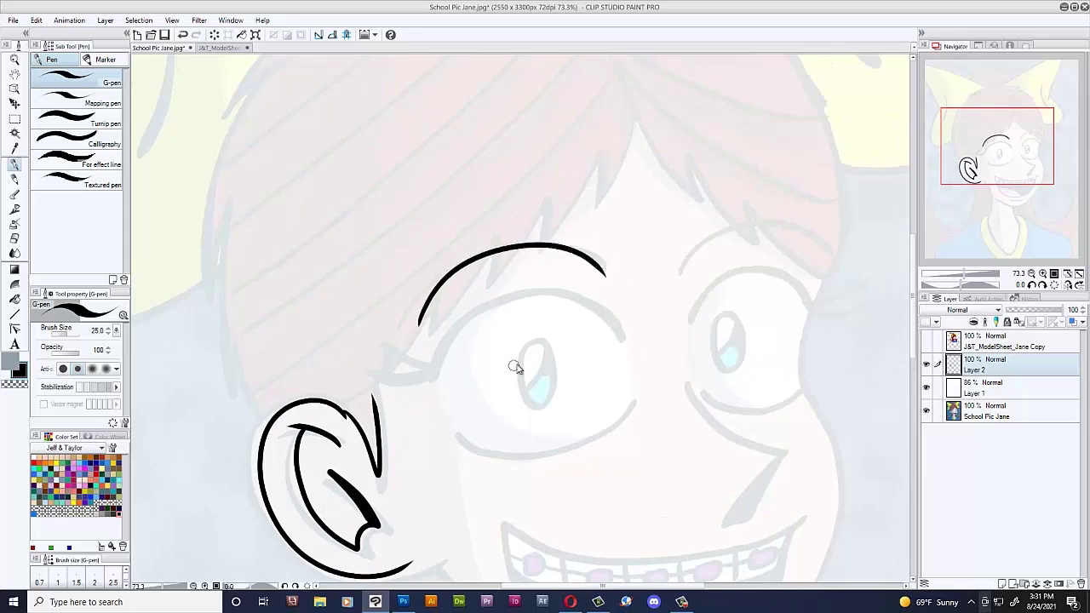
{"action": "key", "text": "ctrl+z"}
{"action": "mouse_move", "coordinate": [437, 374]}
{"action": "left_mouse_down"}
{"action": "mouse_move", "coordinate": [464, 324]}
{"action": "mouse_move", "coordinate": [516, 298]}
{"action": "mouse_move", "coordinate": [582, 305]}
{"action": "mouse_move", "coordinate": [618, 346]}
{"action": "mouse_move", "coordinate": [616, 334]}
{"action": "mouse_move", "coordinate": [495, 302]}
{"action": "mouse_move", "coordinate": [449, 338]}
{"action": "mouse_move", "coordinate": [436, 383]}
{"action": "left_mouse_up"}
{"action": "mouse_move", "coordinate": [447, 423]}
{"action": "left_mouse_down"}
{"action": "mouse_move", "coordinate": [472, 448]}
{"action": "mouse_move", "coordinate": [514, 457]}
{"action": "mouse_move", "coordinate": [579, 448]}
{"action": "mouse_move", "coordinate": [631, 395]}
{"action": "left_mouse_up"}
{"action": "mouse_move", "coordinate": [438, 376]}
{"action": "left_mouse_down"}
{"action": "mouse_move", "coordinate": [377, 371]}
{"action": "mouse_move", "coordinate": [383, 348]}
{"action": "mouse_move", "coordinate": [400, 383]}
{"action": "left_mouse_up"}
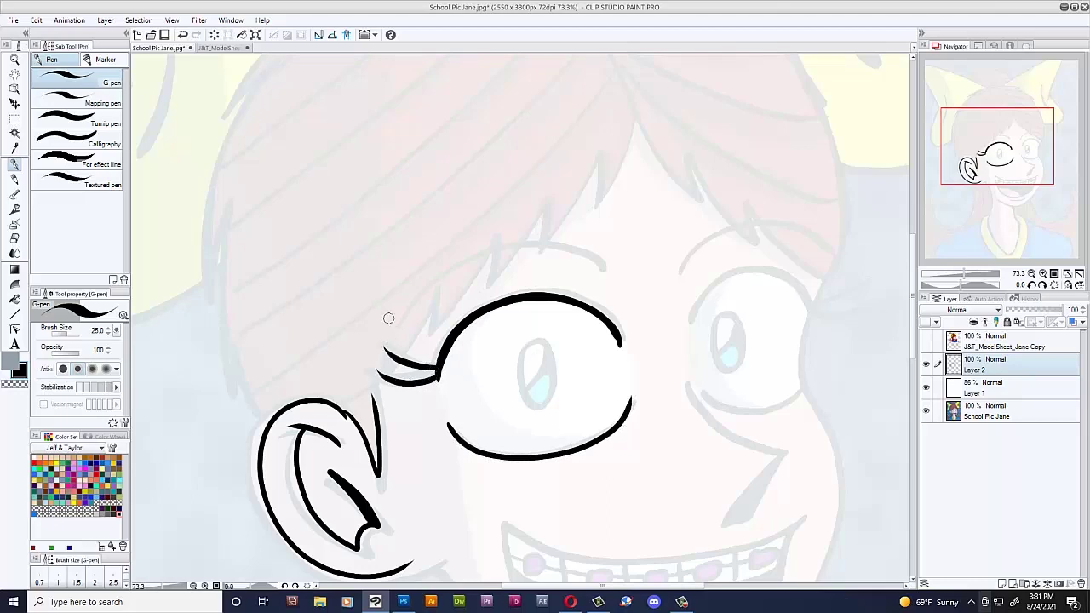
Step: Ink the nose line with its thick underside stroke and the upper and lower outlines of the far eye
{"action": "mouse_move", "coordinate": [688, 380]}
{"action": "left_mouse_down"}
{"action": "mouse_move", "coordinate": [716, 426]}
{"action": "mouse_move", "coordinate": [777, 451]}
{"action": "mouse_move", "coordinate": [740, 518]}
{"action": "left_mouse_up"}
{"action": "left_click_drag", "start_coordinate": [785, 456], "coordinate": [743, 518]}
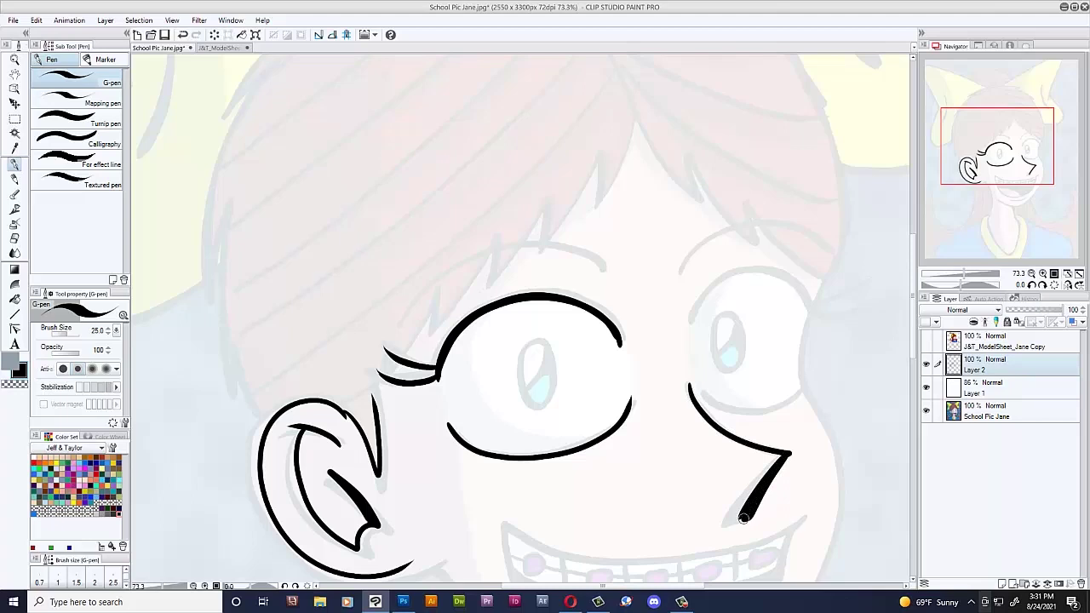
{"action": "mouse_move", "coordinate": [689, 325]}
{"action": "left_mouse_down"}
{"action": "mouse_move", "coordinate": [746, 284]}
{"action": "mouse_move", "coordinate": [794, 302]}
{"action": "left_mouse_up"}
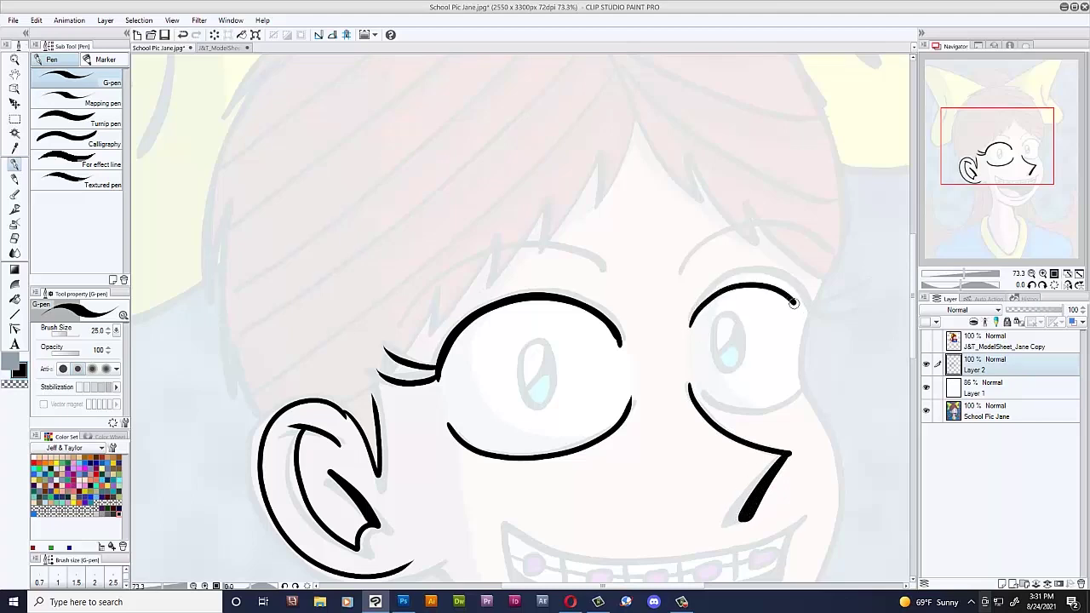
{"action": "mouse_move", "coordinate": [696, 388]}
{"action": "left_mouse_down"}
{"action": "mouse_move", "coordinate": [723, 407]}
{"action": "mouse_move", "coordinate": [791, 388]}
{"action": "left_mouse_up"}
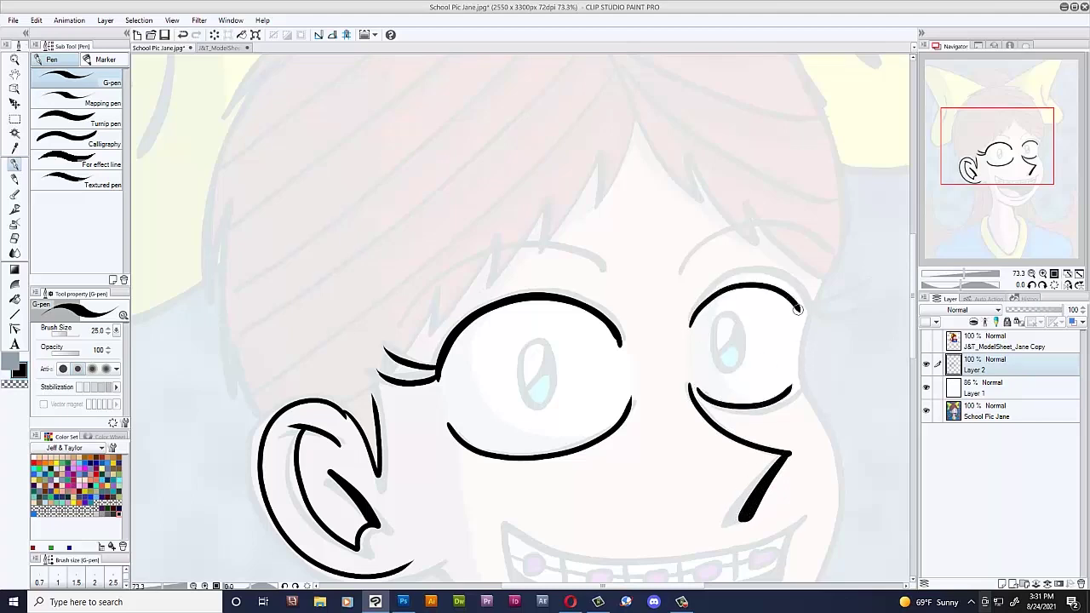
Step: Ink the eyelid creases and eyebrows above both eyes, plus the outer lashes of the far eye
{"action": "mouse_move", "coordinate": [449, 320]}
{"action": "left_mouse_down"}
{"action": "mouse_move", "coordinate": [489, 291]}
{"action": "mouse_move", "coordinate": [584, 287]}
{"action": "left_mouse_up"}
{"action": "mouse_move", "coordinate": [702, 296]}
{"action": "left_mouse_down"}
{"action": "mouse_move", "coordinate": [724, 280]}
{"action": "mouse_move", "coordinate": [783, 276]}
{"action": "left_mouse_up"}
{"action": "mouse_move", "coordinate": [414, 315]}
{"action": "left_mouse_down"}
{"action": "mouse_move", "coordinate": [461, 259]}
{"action": "mouse_move", "coordinate": [539, 236]}
{"action": "mouse_move", "coordinate": [610, 273]}
{"action": "mouse_move", "coordinate": [721, 235]}
{"action": "mouse_move", "coordinate": [785, 234]}
{"action": "mouse_move", "coordinate": [823, 272]}
{"action": "left_mouse_up"}
{"action": "mouse_move", "coordinate": [799, 310]}
{"action": "left_mouse_down"}
{"action": "mouse_move", "coordinate": [822, 320]}
{"action": "mouse_move", "coordinate": [836, 292]}
{"action": "left_mouse_up"}
Step: Ink the oval irises of both eyes with solid black pupils, leaving the highlight areas open
{"action": "left_click_drag", "start_coordinate": [1009, 176], "coordinate": [1015, 189]}
{"action": "mouse_move", "coordinate": [512, 255]}
{"action": "left_mouse_down"}
{"action": "mouse_move", "coordinate": [482, 270]}
{"action": "mouse_move", "coordinate": [487, 312]}
{"action": "mouse_move", "coordinate": [513, 321]}
{"action": "mouse_move", "coordinate": [516, 255]}
{"action": "mouse_move", "coordinate": [491, 304]}
{"action": "mouse_move", "coordinate": [517, 281]}
{"action": "mouse_move", "coordinate": [511, 252]}
{"action": "left_mouse_up"}
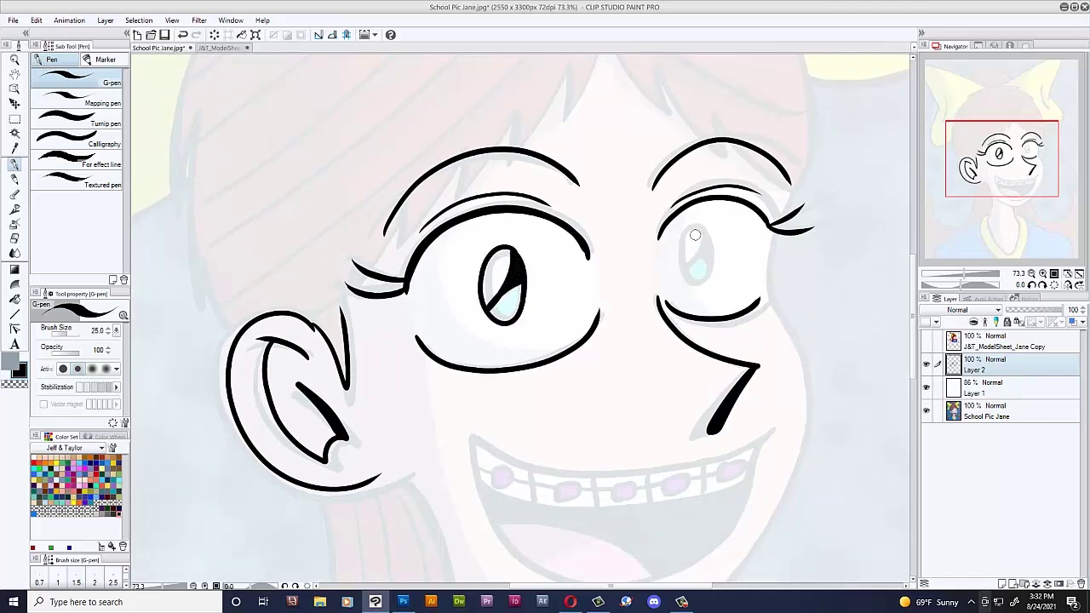
{"action": "mouse_move", "coordinate": [708, 235]}
{"action": "left_mouse_down"}
{"action": "mouse_move", "coordinate": [680, 257]}
{"action": "mouse_move", "coordinate": [689, 285]}
{"action": "mouse_move", "coordinate": [708, 280]}
{"action": "mouse_move", "coordinate": [704, 240]}
{"action": "mouse_move", "coordinate": [691, 270]}
{"action": "mouse_move", "coordinate": [706, 237]}
{"action": "mouse_move", "coordinate": [708, 261]}
{"action": "mouse_move", "coordinate": [700, 230]}
{"action": "left_mouse_up"}
Step: Ink the face contour from the far eye around the cheek and chin, the far eye's outer edge and the earlobe's end
{"action": "scroll", "coordinate": [787, 212], "scroll_direction": "down", "scroll_amount": 2}
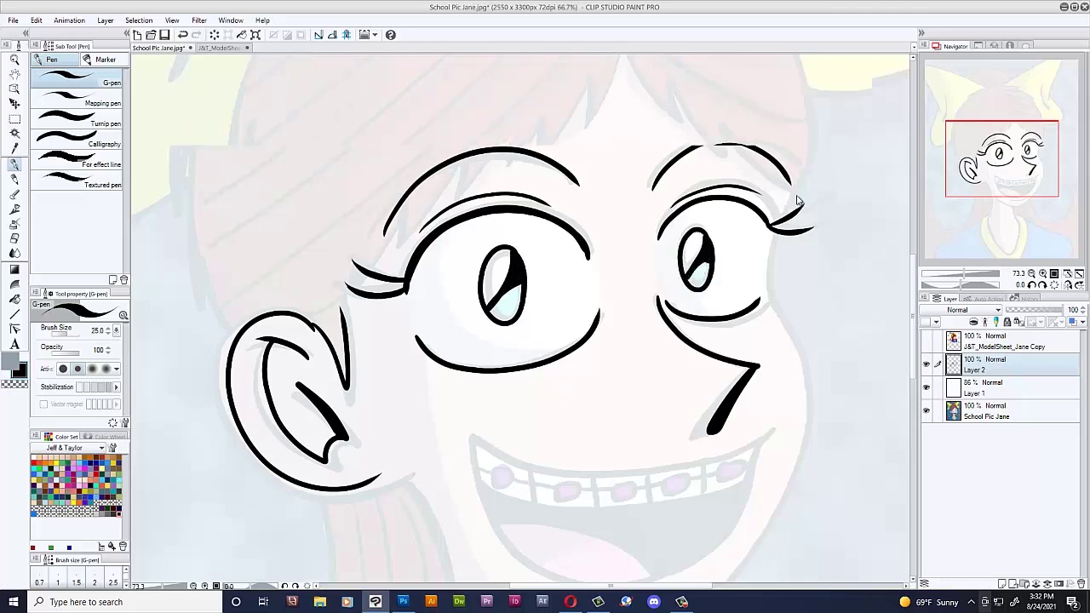
{"action": "mouse_move", "coordinate": [785, 199]}
{"action": "left_mouse_down"}
{"action": "mouse_move", "coordinate": [775, 259]}
{"action": "mouse_move", "coordinate": [801, 350]}
{"action": "mouse_move", "coordinate": [795, 403]}
{"action": "mouse_move", "coordinate": [744, 498]}
{"action": "mouse_move", "coordinate": [708, 535]}
{"action": "mouse_move", "coordinate": [628, 555]}
{"action": "mouse_move", "coordinate": [531, 511]}
{"action": "left_mouse_up"}
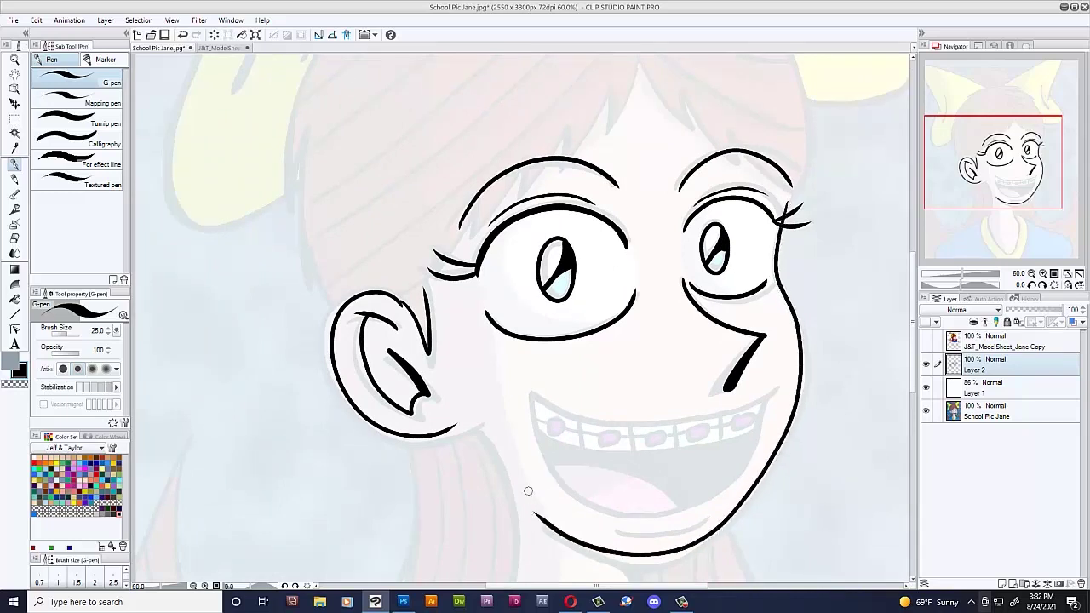
{"action": "left_click_drag", "start_coordinate": [779, 221], "coordinate": [793, 305]}
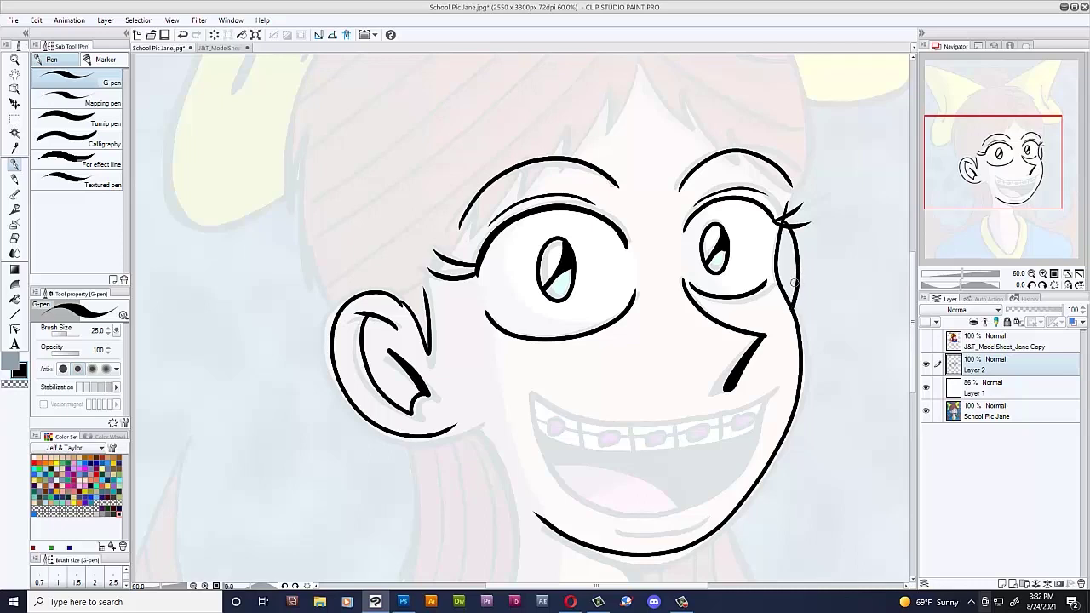
{"action": "left_click_drag", "start_coordinate": [453, 425], "coordinate": [462, 416]}
Step: Ink the open smile with its teeth, tongue and lower lip line, adding the square braces brackets and connecting wire
{"action": "scroll", "coordinate": [858, 248], "scroll_direction": "down", "scroll_amount": 2}
{"action": "mouse_move", "coordinate": [772, 332]}
{"action": "left_mouse_down"}
{"action": "mouse_move", "coordinate": [749, 351]}
{"action": "mouse_move", "coordinate": [640, 368]}
{"action": "mouse_move", "coordinate": [541, 334]}
{"action": "mouse_move", "coordinate": [570, 423]}
{"action": "mouse_move", "coordinate": [672, 453]}
{"action": "left_mouse_up"}
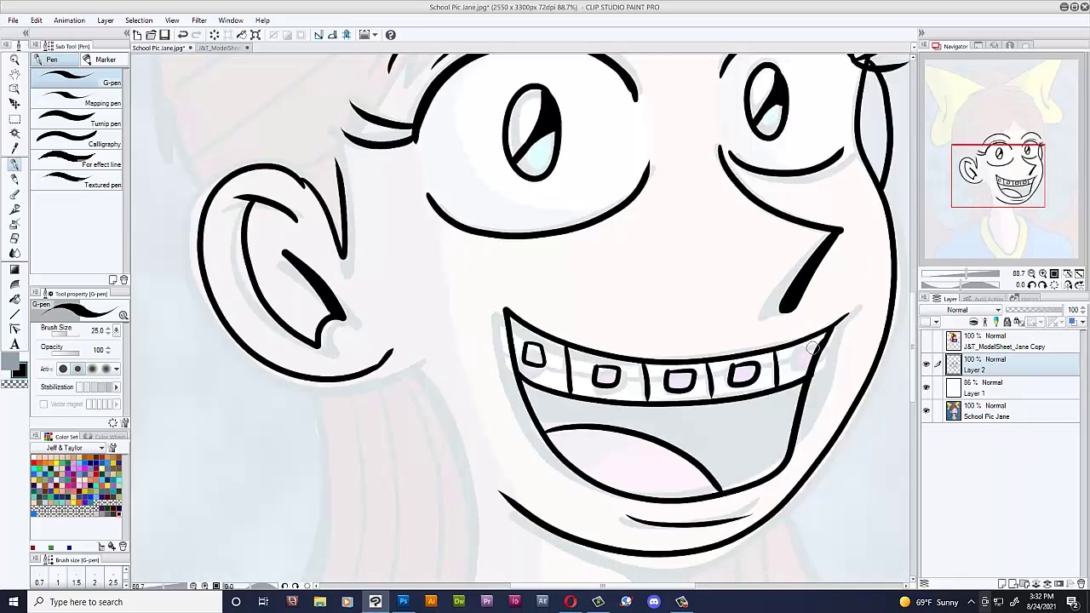
{"action": "left_click_drag", "start_coordinate": [810, 344], "coordinate": [795, 371]}
{"action": "mouse_move", "coordinate": [544, 359]}
{"action": "left_mouse_down"}
{"action": "mouse_move", "coordinate": [629, 376]}
{"action": "mouse_move", "coordinate": [692, 360]}
{"action": "mouse_move", "coordinate": [707, 377]}
{"action": "mouse_move", "coordinate": [797, 360]}
{"action": "left_mouse_up"}
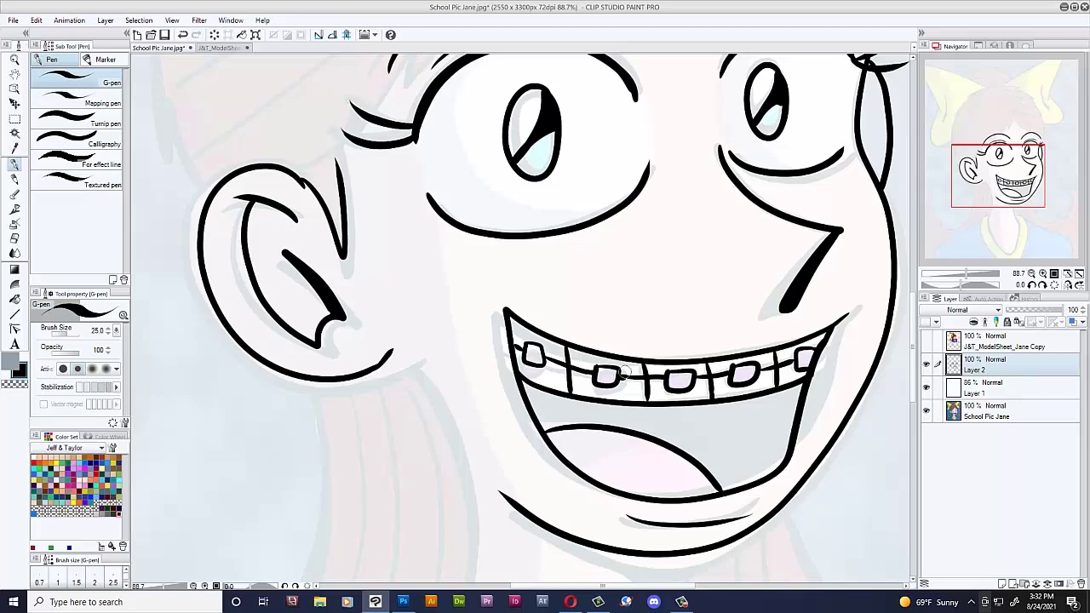
Step: Ink the hair strands hanging below the ear and the jaw line beside them
{"action": "scroll", "coordinate": [596, 366], "scroll_direction": "down", "scroll_amount": 3}
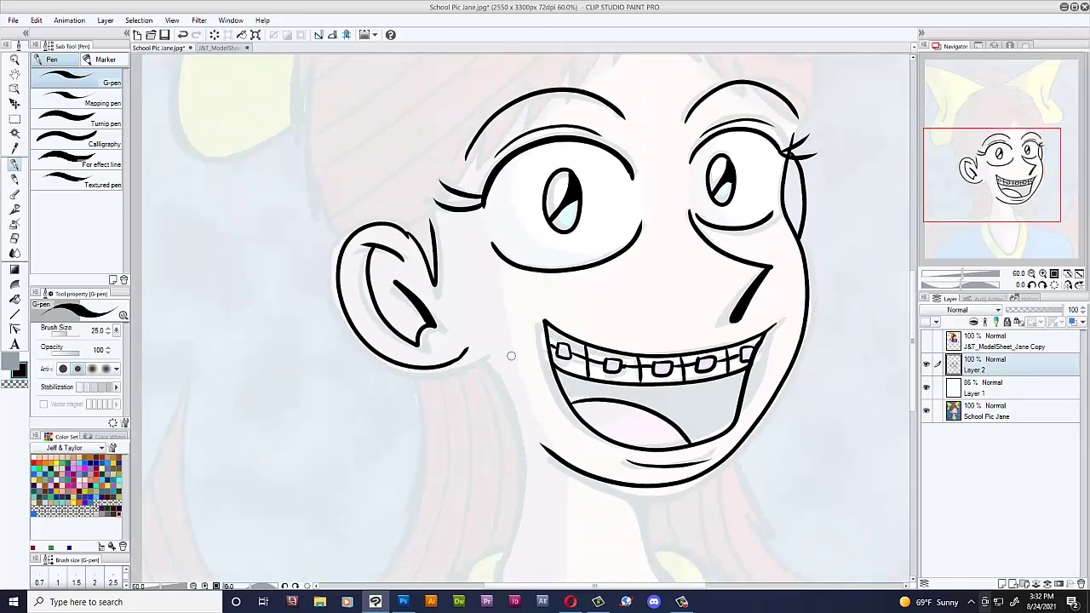
{"action": "left_click_drag", "start_coordinate": [417, 368], "coordinate": [502, 467]}
{"action": "mouse_move", "coordinate": [467, 351]}
{"action": "left_mouse_down"}
{"action": "mouse_move", "coordinate": [520, 450]}
{"action": "mouse_move", "coordinate": [511, 473]}
{"action": "mouse_move", "coordinate": [519, 445]}
{"action": "left_mouse_up"}
{"action": "left_click_drag", "start_coordinate": [441, 368], "coordinate": [492, 394]}
Step: Ink the jagged bangs along the forehead, the outer contour of the hair and the center part line
{"action": "left_click_drag", "start_coordinate": [999, 174], "coordinate": [1003, 133]}
{"action": "mouse_move", "coordinate": [616, 218]}
{"action": "left_mouse_down"}
{"action": "mouse_move", "coordinate": [598, 260]}
{"action": "mouse_move", "coordinate": [640, 267]}
{"action": "left_mouse_up"}
{"action": "left_click_drag", "start_coordinate": [643, 223], "coordinate": [640, 267]}
{"action": "mouse_move", "coordinate": [608, 219]}
{"action": "left_mouse_down"}
{"action": "mouse_move", "coordinate": [558, 243]}
{"action": "mouse_move", "coordinate": [458, 383]}
{"action": "mouse_move", "coordinate": [382, 454]}
{"action": "left_mouse_up"}
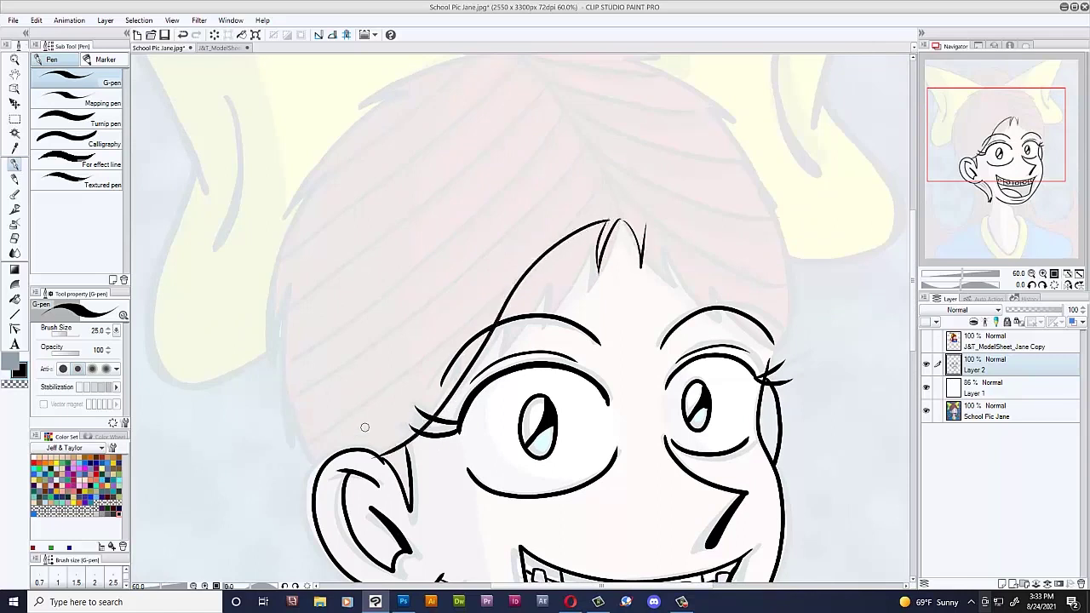
{"action": "left_click_drag", "start_coordinate": [643, 228], "coordinate": [783, 350]}
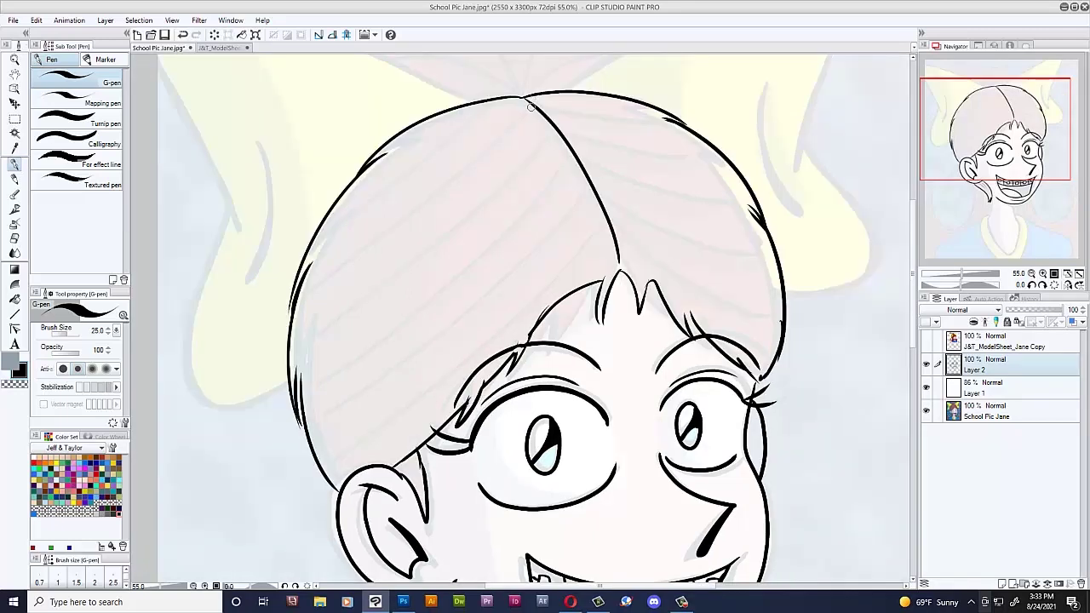
Step: Ink thin hair strands curving off both sides of the center part and rising from above the ear
{"action": "left_click_drag", "start_coordinate": [535, 110], "coordinate": [428, 151]}
{"action": "left_click_drag", "start_coordinate": [558, 136], "coordinate": [438, 183]}
{"action": "left_click_drag", "start_coordinate": [583, 164], "coordinate": [443, 217]}
{"action": "left_click_drag", "start_coordinate": [591, 198], "coordinate": [466, 247]}
{"action": "mouse_move", "coordinate": [608, 225]}
{"action": "left_mouse_down"}
{"action": "mouse_move", "coordinate": [574, 230]}
{"action": "mouse_move", "coordinate": [492, 279]}
{"action": "left_mouse_up"}
{"action": "left_click_drag", "start_coordinate": [613, 225], "coordinate": [701, 219]}
{"action": "left_click_drag", "start_coordinate": [606, 199], "coordinate": [691, 189]}
{"action": "left_click_drag", "start_coordinate": [589, 163], "coordinate": [680, 156]}
{"action": "left_click_drag", "start_coordinate": [563, 132], "coordinate": [657, 119]}
{"action": "left_click_drag", "start_coordinate": [543, 111], "coordinate": [615, 99]}
{"action": "mouse_move", "coordinate": [344, 470]}
{"action": "left_mouse_down"}
{"action": "mouse_move", "coordinate": [345, 403]}
{"action": "mouse_move", "coordinate": [376, 332]}
{"action": "left_mouse_up"}
{"action": "left_click_drag", "start_coordinate": [387, 462], "coordinate": [441, 326]}
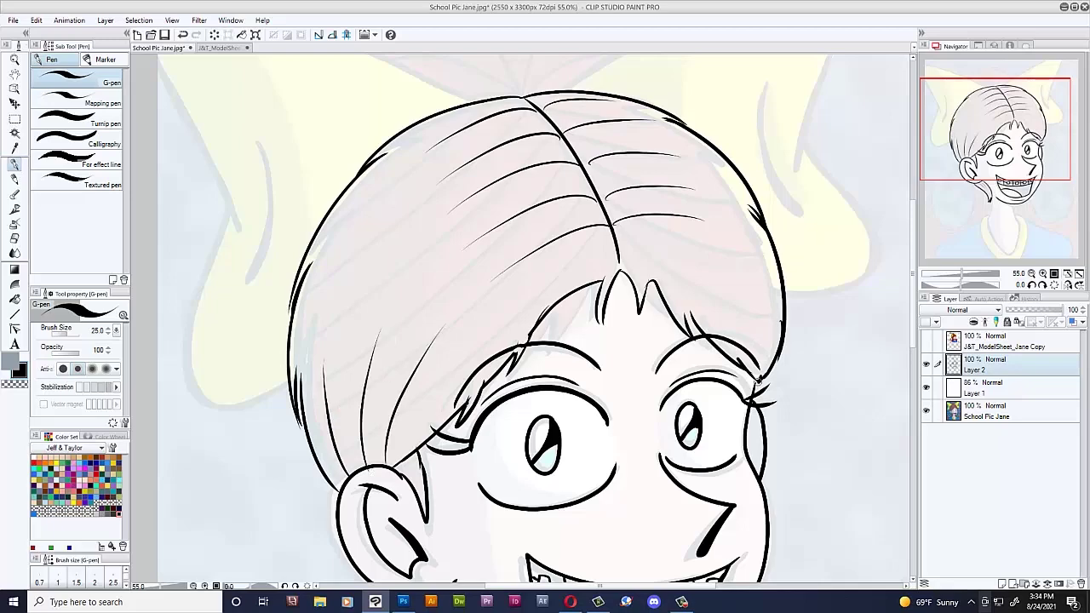
Step: Check the J&T_ModelSheet_Jane Copy reference layer, hide it again and ink the bow's rounded knot on top of the head
{"action": "left_click_drag", "start_coordinate": [984, 158], "coordinate": [973, 136]}
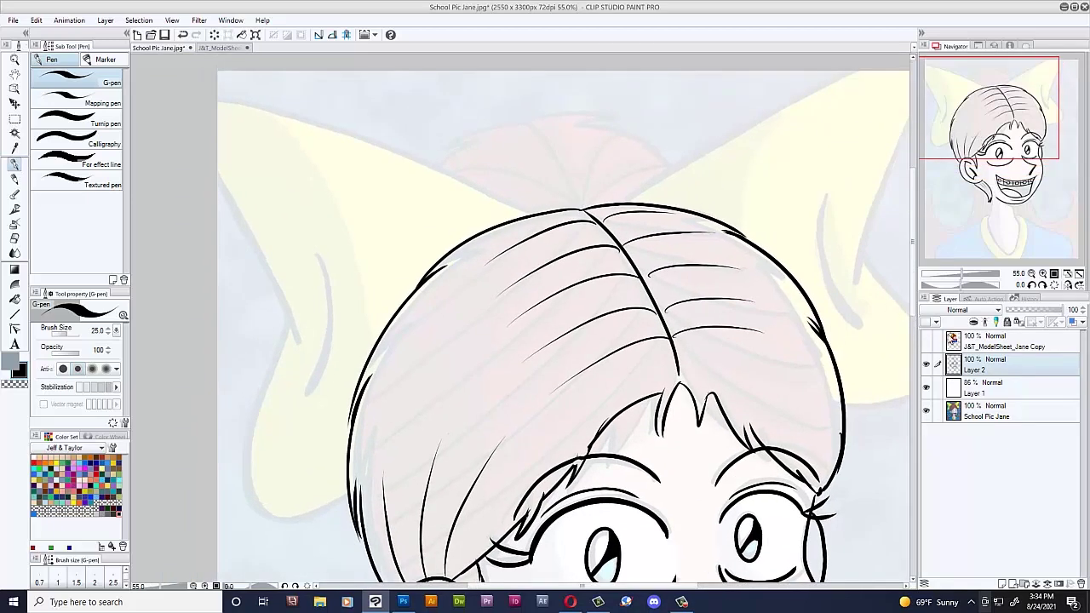
{"action": "left_click", "coordinate": [926, 342]}
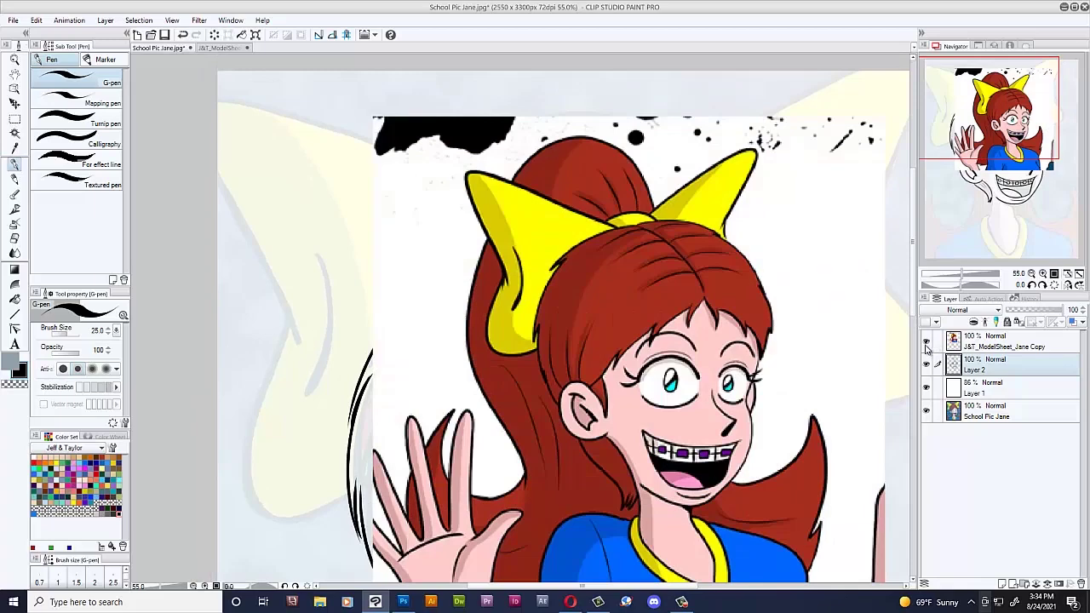
{"action": "left_click", "coordinate": [927, 341]}
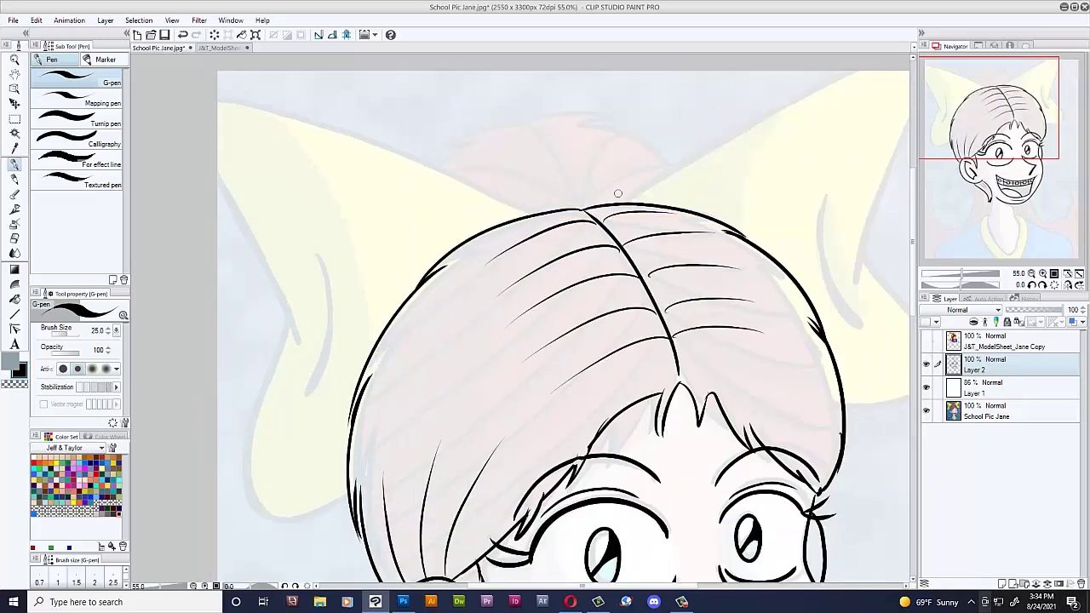
{"action": "mouse_move", "coordinate": [630, 201]}
{"action": "left_mouse_down"}
{"action": "mouse_move", "coordinate": [609, 181]}
{"action": "mouse_move", "coordinate": [555, 186]}
{"action": "mouse_move", "coordinate": [534, 213]}
{"action": "left_mouse_up"}
Step: Try to ink both bow loops and the near loop's inner fold after checking the model sheet reference
{"action": "scroll", "coordinate": [564, 223], "scroll_direction": "down", "scroll_amount": 2}
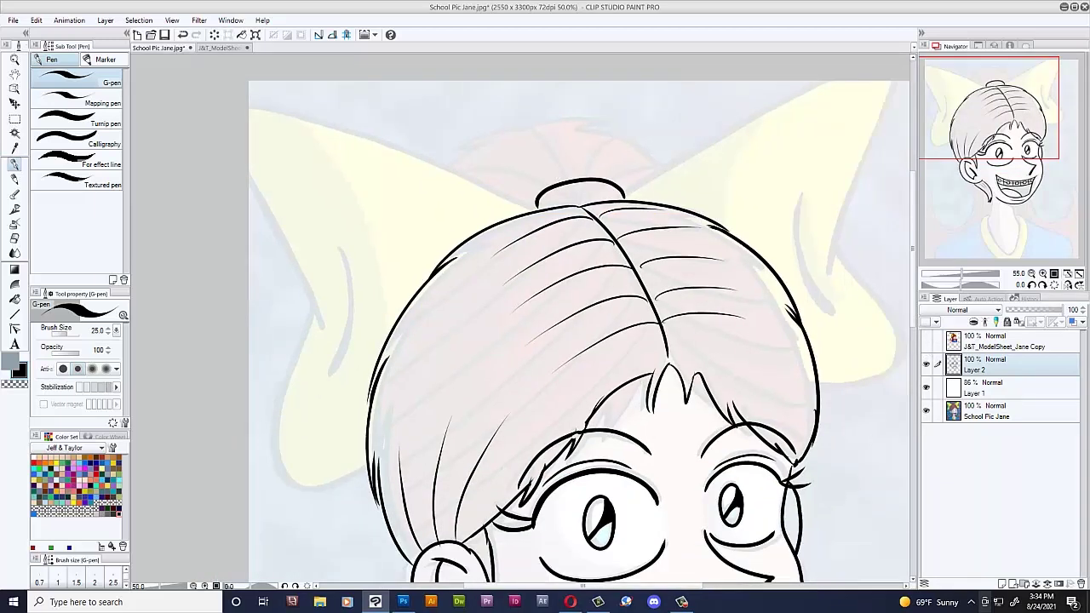
{"action": "left_click", "coordinate": [926, 340]}
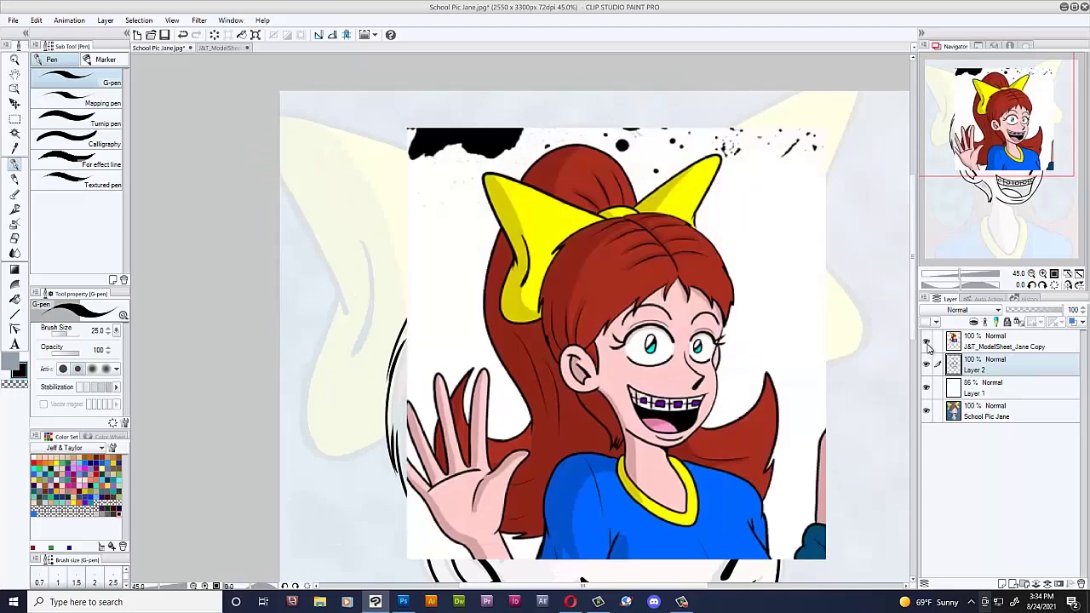
{"action": "left_click", "coordinate": [927, 341]}
{"action": "mouse_move", "coordinate": [539, 203]}
{"action": "left_mouse_down"}
{"action": "mouse_move", "coordinate": [418, 138]}
{"action": "mouse_move", "coordinate": [315, 111]}
{"action": "mouse_move", "coordinate": [322, 173]}
{"action": "mouse_move", "coordinate": [375, 291]}
{"action": "mouse_move", "coordinate": [368, 274]}
{"action": "mouse_move", "coordinate": [353, 316]}
{"action": "mouse_move", "coordinate": [378, 416]}
{"action": "left_mouse_up"}
{"action": "mouse_move", "coordinate": [619, 194]}
{"action": "left_mouse_down"}
{"action": "mouse_move", "coordinate": [841, 71]}
{"action": "mouse_move", "coordinate": [798, 250]}
{"action": "mouse_move", "coordinate": [832, 342]}
{"action": "mouse_move", "coordinate": [797, 357]}
{"action": "left_mouse_up"}
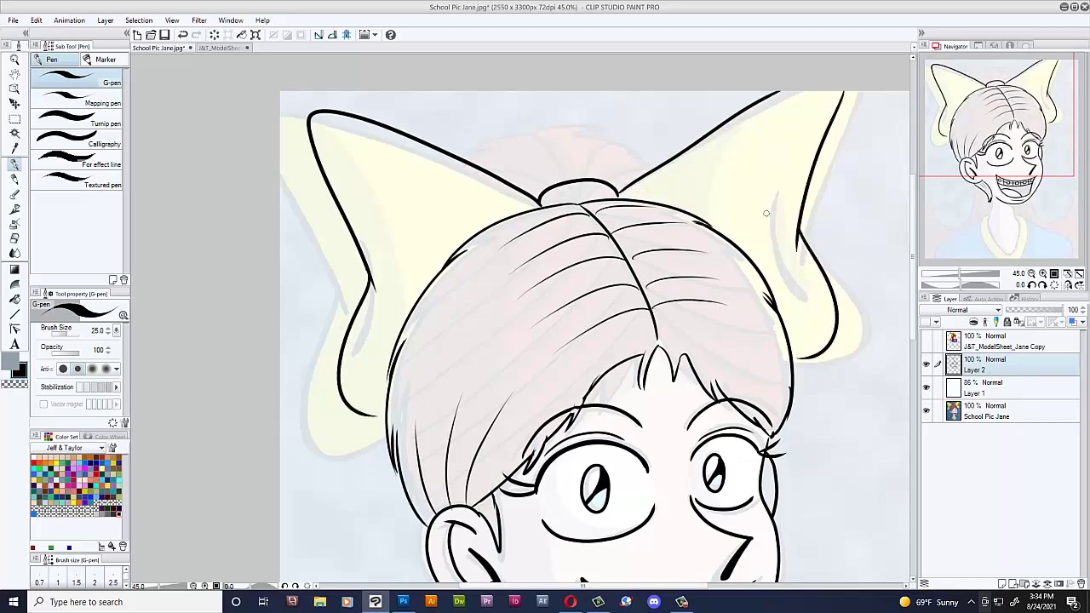
{"action": "left_click_drag", "start_coordinate": [393, 248], "coordinate": [375, 336]}
{"action": "left_click_drag", "start_coordinate": [374, 336], "coordinate": [390, 302]}
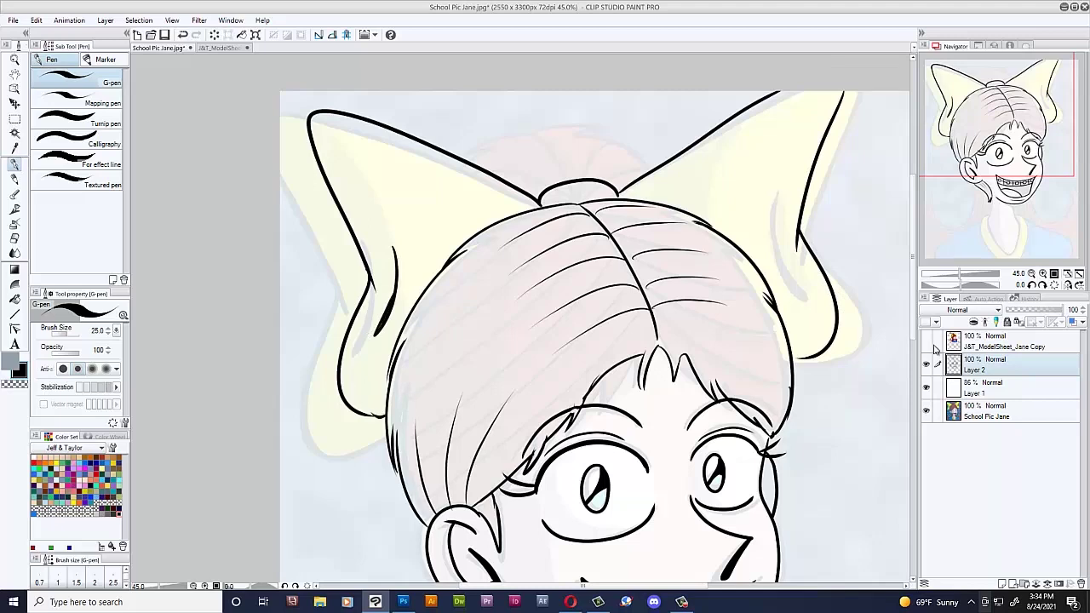
Step: Compare the bow with the model sheet reference and undo the bow loop strokes
{"action": "left_click", "coordinate": [928, 341]}
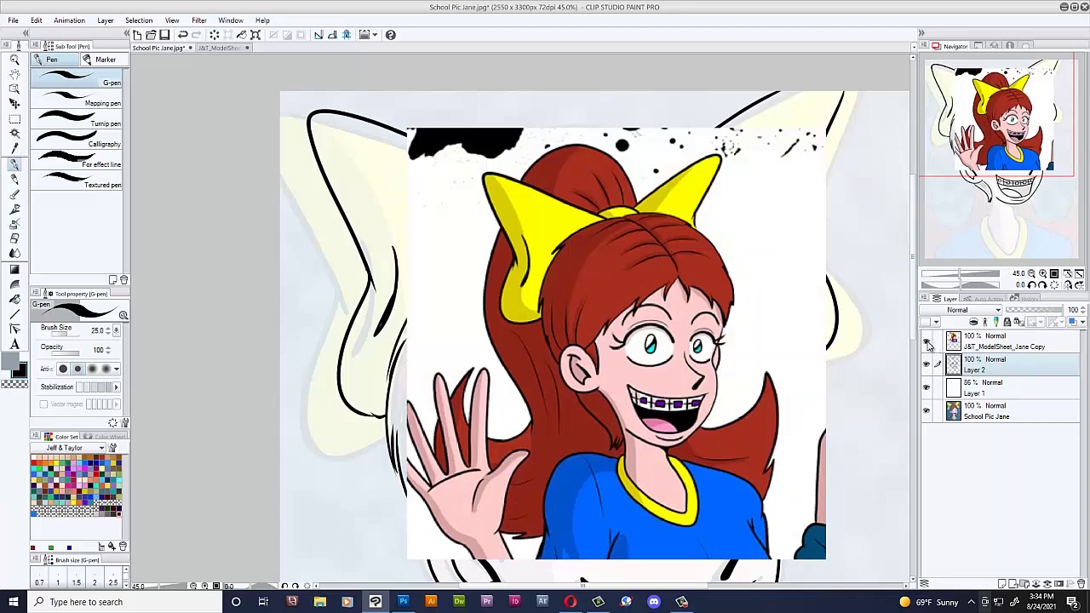
{"action": "left_click", "coordinate": [927, 342]}
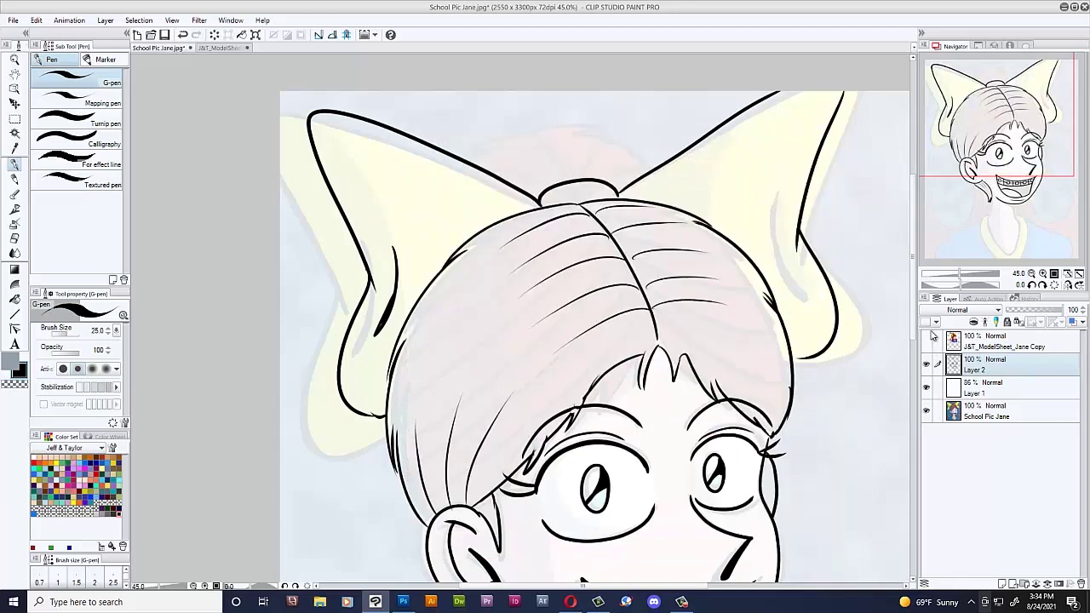
{"action": "key", "text": "ctrl+z"}
{"action": "key", "text": "ctrl+z"}
{"action": "key", "text": "ctrl+z"}
{"action": "key", "text": "ctrl+z"}
{"action": "key", "text": "ctrl+z"}
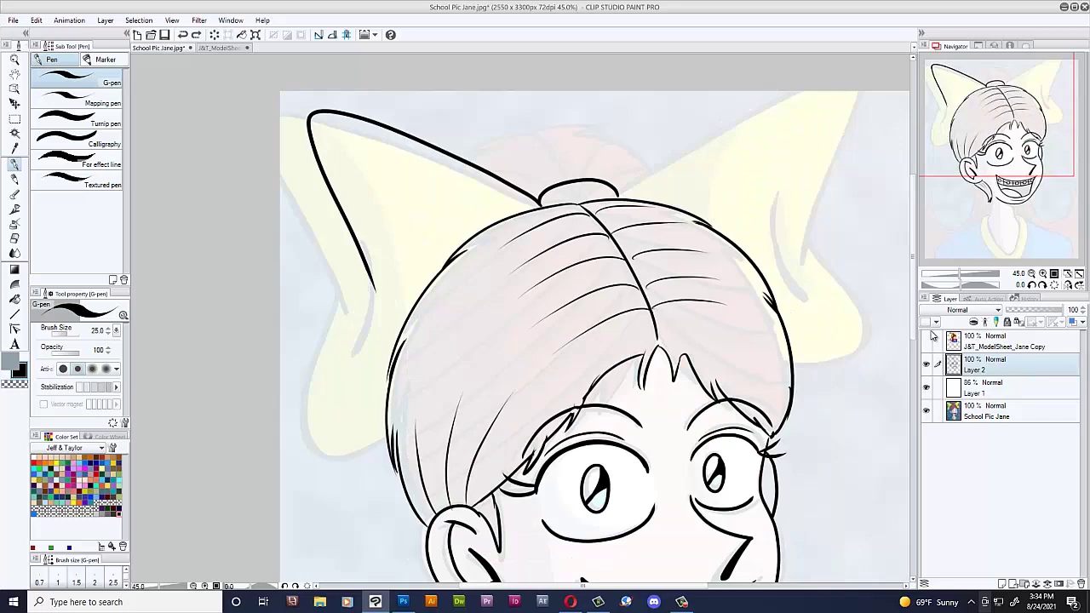
Step: Re-ink the bow loop on the ear side from the knot around to the hair, with its inner fold lines
{"action": "left_click", "coordinate": [538, 205]}
{"action": "mouse_move", "coordinate": [534, 204]}
{"action": "left_mouse_down"}
{"action": "mouse_move", "coordinate": [376, 140]}
{"action": "mouse_move", "coordinate": [312, 196]}
{"action": "mouse_move", "coordinate": [366, 316]}
{"action": "mouse_move", "coordinate": [350, 314]}
{"action": "mouse_move", "coordinate": [371, 429]}
{"action": "mouse_move", "coordinate": [385, 424]}
{"action": "left_mouse_up"}
{"action": "left_click_drag", "start_coordinate": [378, 269], "coordinate": [368, 354]}
{"action": "left_click_drag", "start_coordinate": [384, 274], "coordinate": [388, 303]}
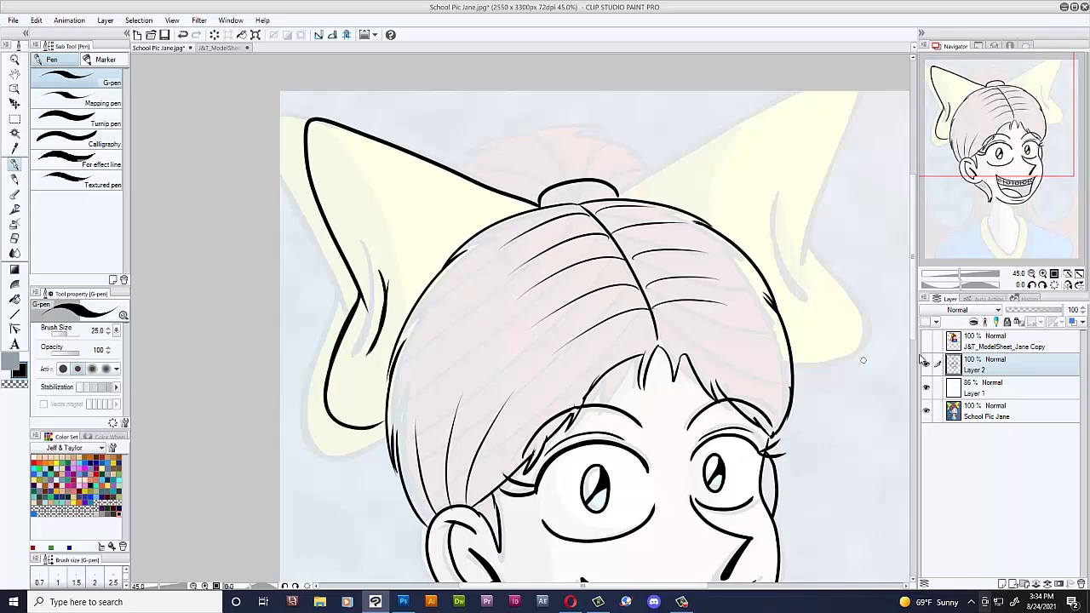
Step: Check the model sheet reference and redraw the near bow loop's outer edge slightly wider down to the hair
{"action": "left_click", "coordinate": [930, 342]}
{"action": "left_click", "coordinate": [928, 341]}
{"action": "mouse_move", "coordinate": [306, 120]}
{"action": "left_mouse_down"}
{"action": "mouse_move", "coordinate": [298, 144]}
{"action": "mouse_move", "coordinate": [354, 300]}
{"action": "mouse_move", "coordinate": [319, 358]}
{"action": "mouse_move", "coordinate": [324, 420]}
{"action": "mouse_move", "coordinate": [388, 426]}
{"action": "left_mouse_up"}
{"action": "mouse_move", "coordinate": [360, 300]}
{"action": "left_mouse_down"}
{"action": "mouse_move", "coordinate": [364, 310]}
{"action": "mouse_move", "coordinate": [315, 187]}
{"action": "mouse_move", "coordinate": [303, 124]}
{"action": "mouse_move", "coordinate": [313, 121]}
{"action": "left_mouse_up"}
{"action": "mouse_move", "coordinate": [358, 305]}
{"action": "left_mouse_down"}
{"action": "mouse_move", "coordinate": [324, 379]}
{"action": "mouse_move", "coordinate": [341, 420]}
{"action": "mouse_move", "coordinate": [374, 425]}
{"action": "left_mouse_up"}
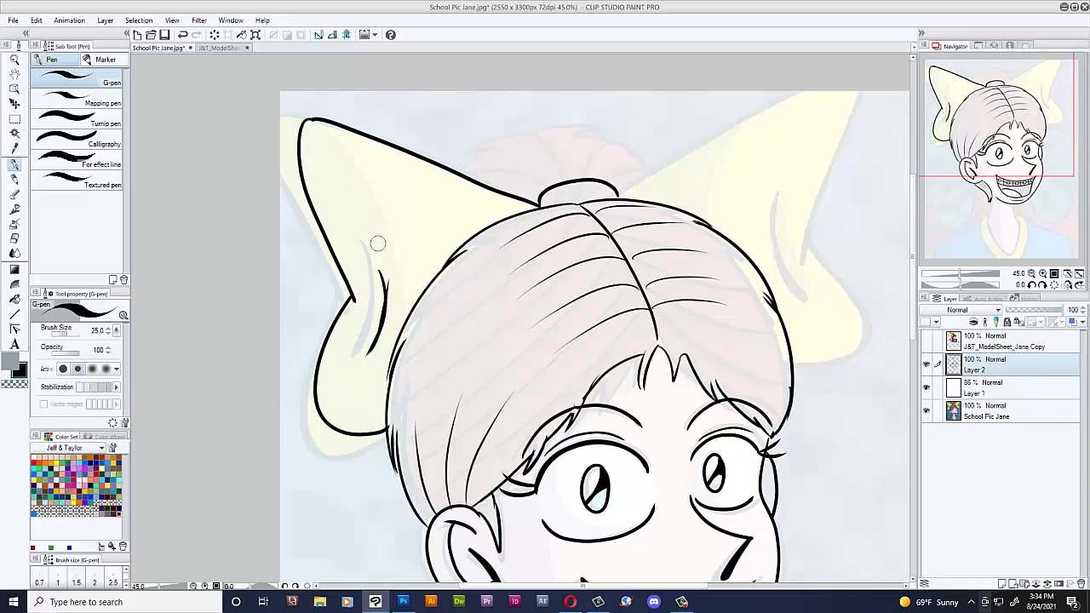
Step: Set the brush size to 40 and thicken the inner fold of the near bow loop
{"action": "key", "text": "]"}
{"action": "key", "text": "]"}
{"action": "left_click_drag", "start_coordinate": [376, 261], "coordinate": [368, 353]}
Step: Check the model sheet reference and ink the far bow loop from the knot around to the hair
{"action": "left_click", "coordinate": [927, 341]}
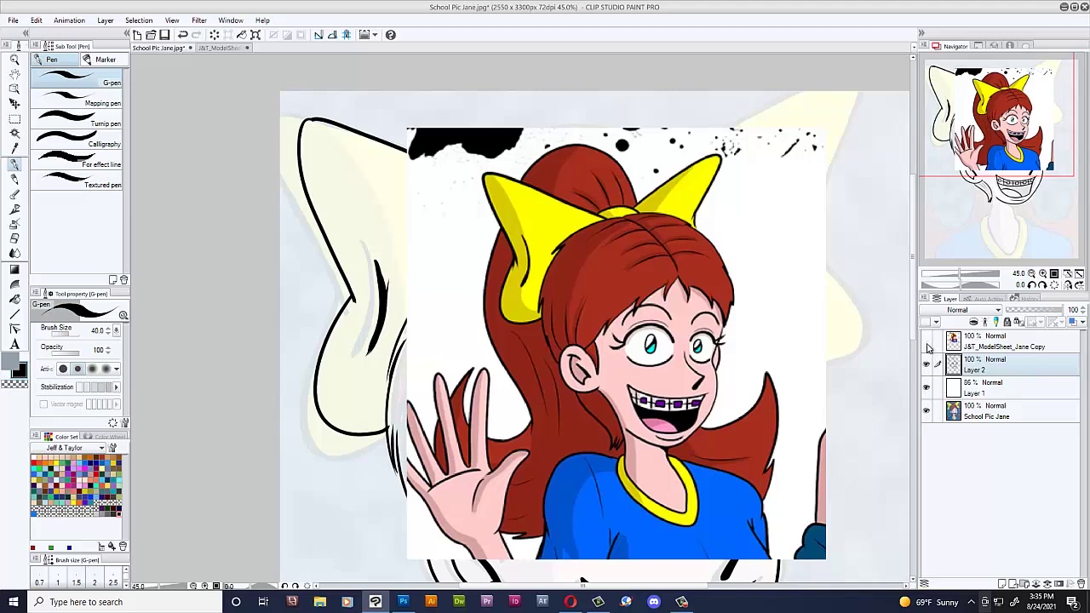
{"action": "left_click", "coordinate": [926, 341]}
{"action": "mouse_move", "coordinate": [616, 193]}
{"action": "left_mouse_down"}
{"action": "mouse_move", "coordinate": [728, 128]}
{"action": "mouse_move", "coordinate": [796, 110]}
{"action": "mouse_move", "coordinate": [746, 227]}
{"action": "mouse_move", "coordinate": [775, 292]}
{"action": "left_mouse_up"}
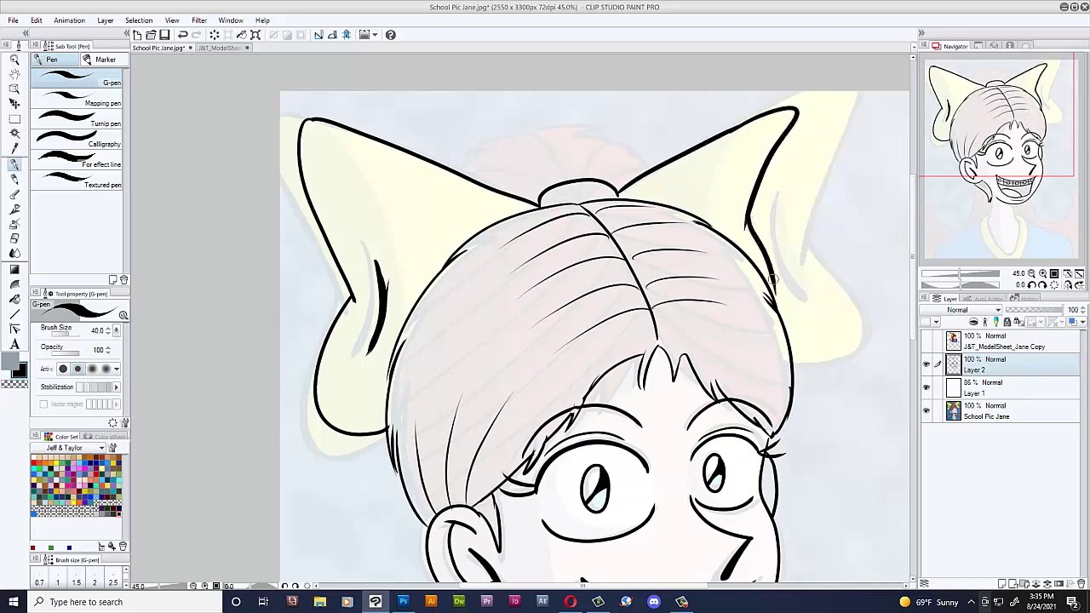
Step: Recheck the reference and rework the far bow loop, raising its upper edge and thickening its outer edge
{"action": "left_click", "coordinate": [927, 340]}
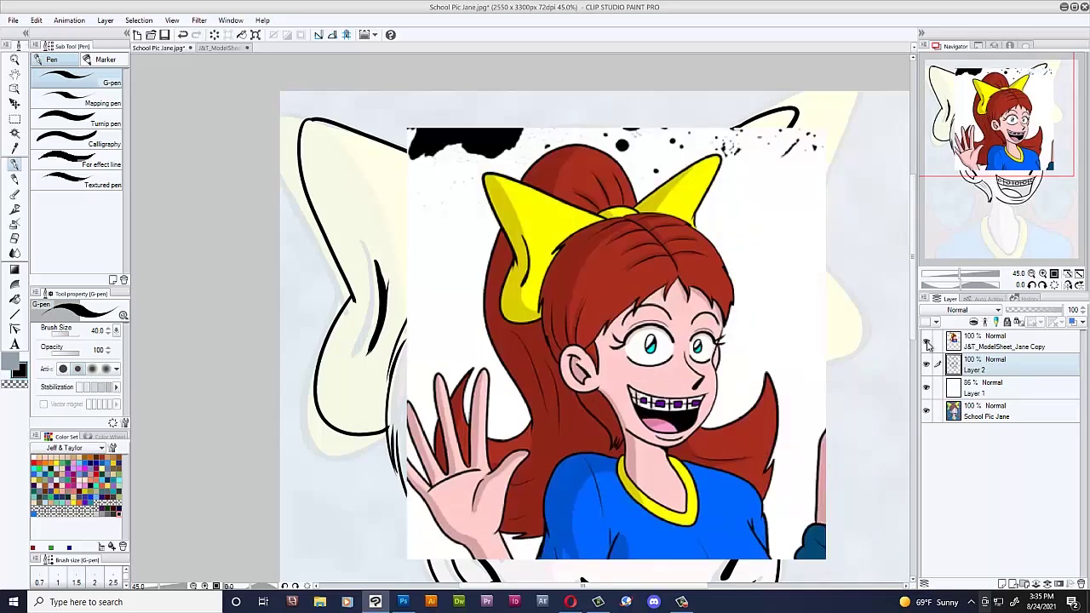
{"action": "left_click", "coordinate": [926, 340]}
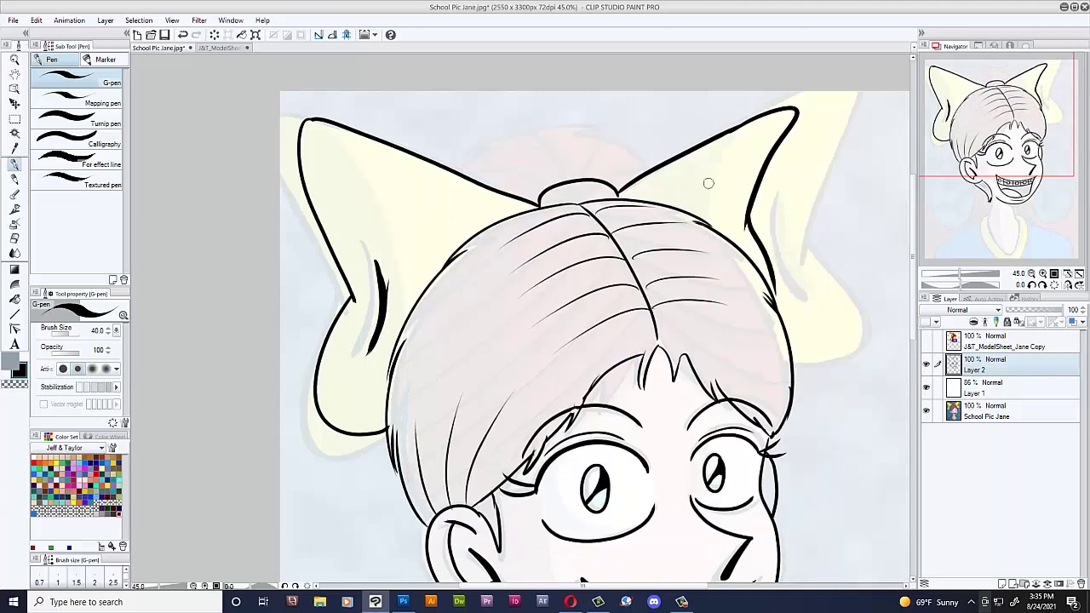
{"action": "mouse_move", "coordinate": [615, 189]}
{"action": "left_mouse_down"}
{"action": "mouse_move", "coordinate": [672, 150]}
{"action": "mouse_move", "coordinate": [793, 103]}
{"action": "mouse_move", "coordinate": [755, 219]}
{"action": "left_mouse_up"}
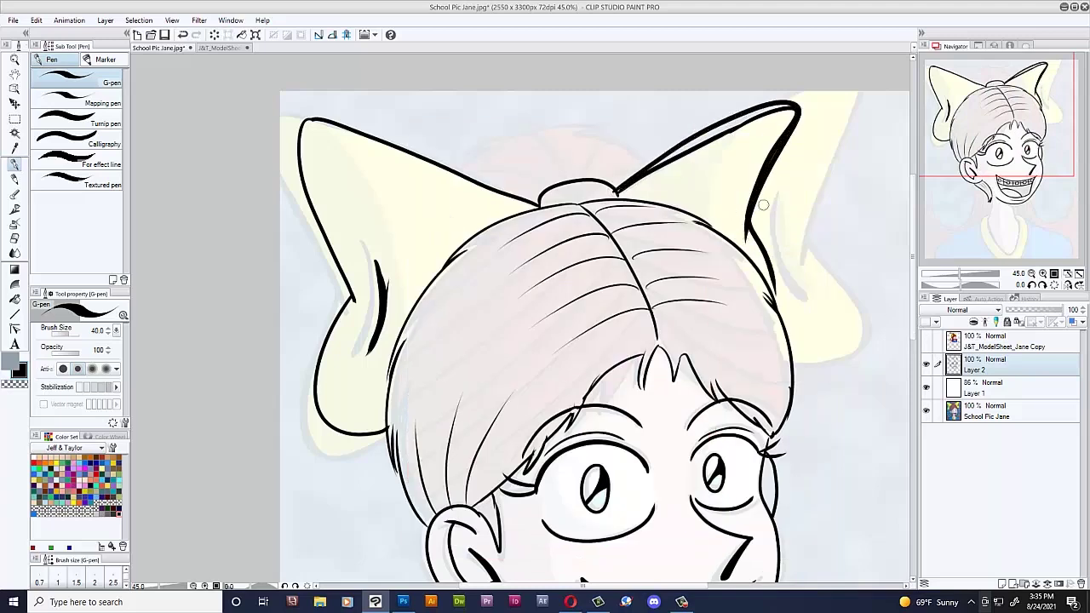
{"action": "left_click_drag", "start_coordinate": [779, 108], "coordinate": [611, 189]}
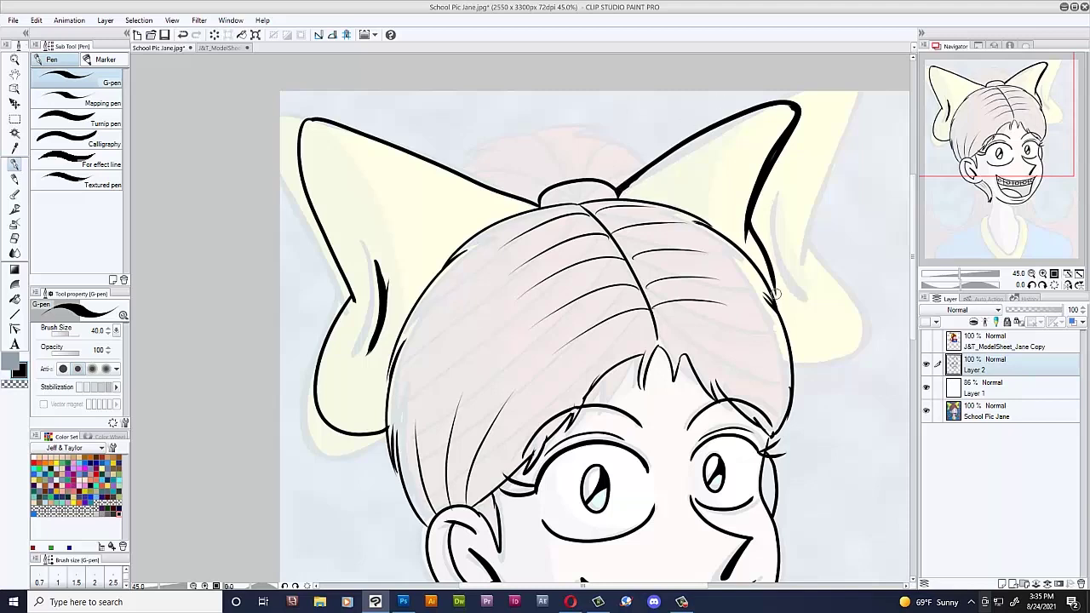
Step: Try to ink the ponytail's tall rounded outline behind the bow after checking the model sheet reference
{"action": "left_click", "coordinate": [926, 340]}
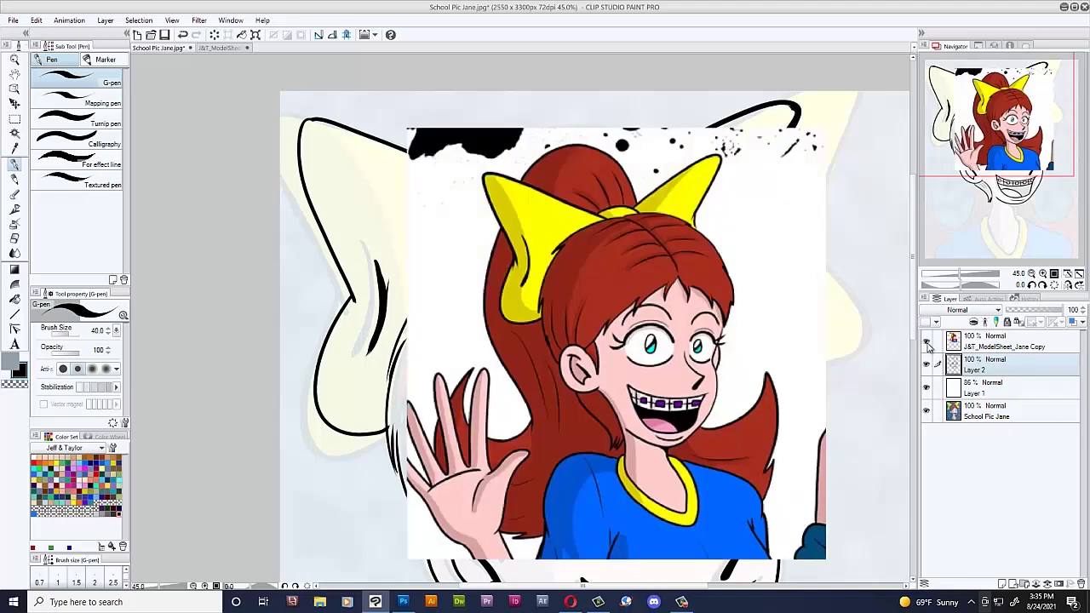
{"action": "left_click", "coordinate": [926, 339]}
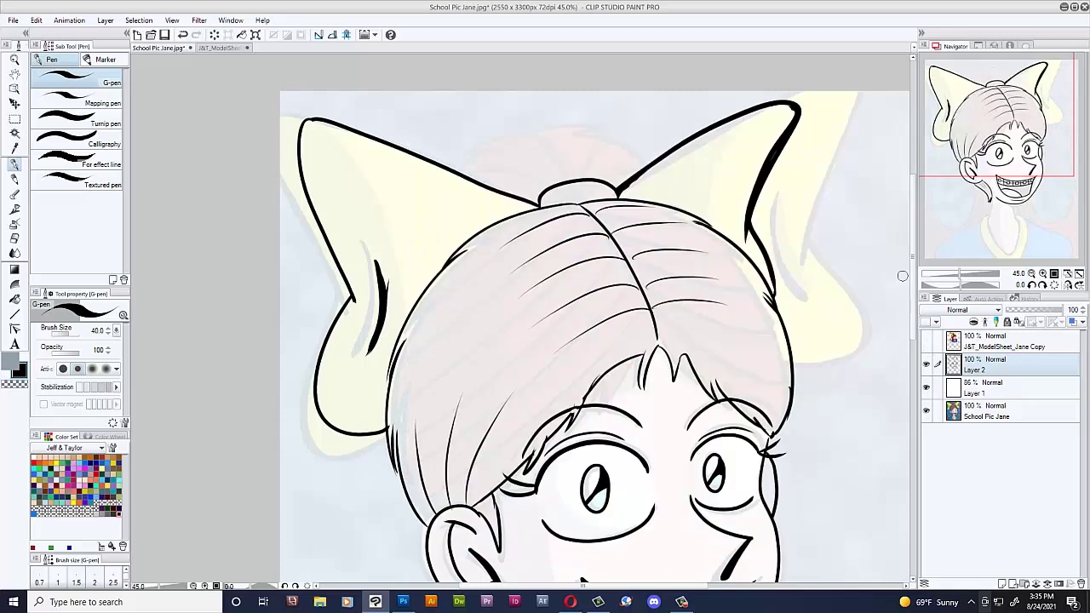
{"action": "left_click_drag", "start_coordinate": [619, 184], "coordinate": [555, 85]}
{"action": "left_click_drag", "start_coordinate": [435, 85], "coordinate": [396, 137]}
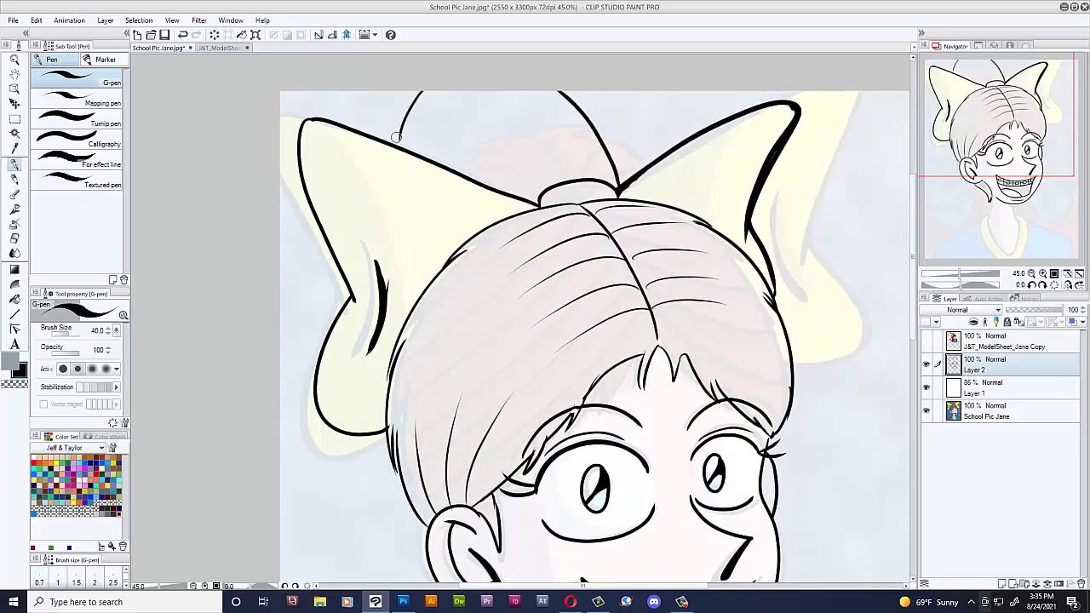
{"action": "key", "text": "ctrl+z"}
{"action": "key", "text": "ctrl+z"}
Step: Ink the ponytail's rounded outline behind the bow with one arc on each side and compare it with the model sheet reference
{"action": "mouse_move", "coordinate": [619, 188]}
{"action": "left_mouse_down"}
{"action": "mouse_move", "coordinate": [620, 158]}
{"action": "mouse_move", "coordinate": [575, 85]}
{"action": "left_mouse_up"}
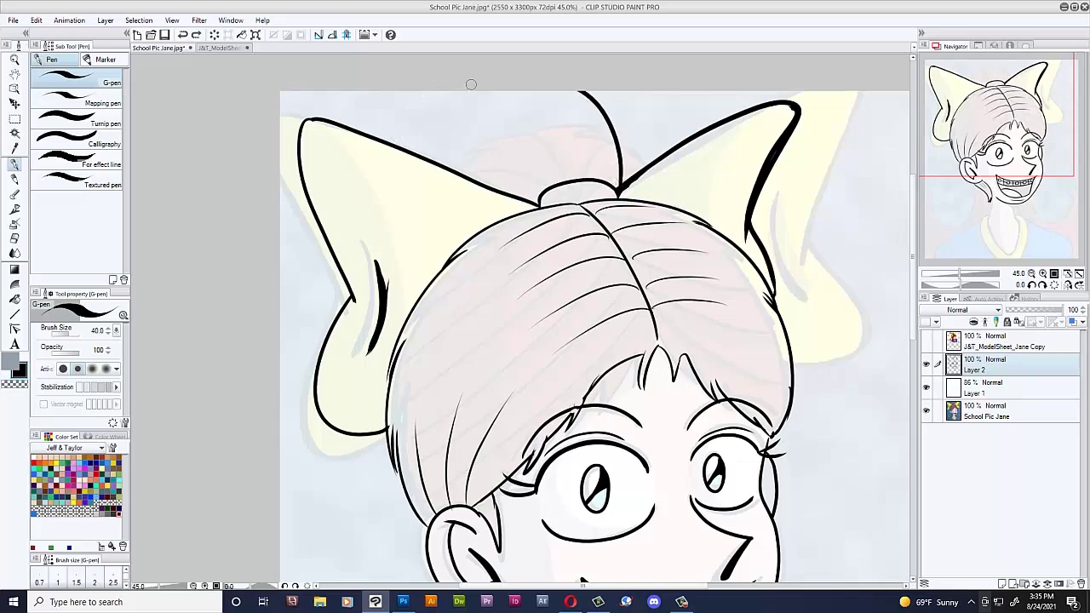
{"action": "left_click_drag", "start_coordinate": [464, 88], "coordinate": [402, 141]}
{"action": "left_click", "coordinate": [926, 339]}
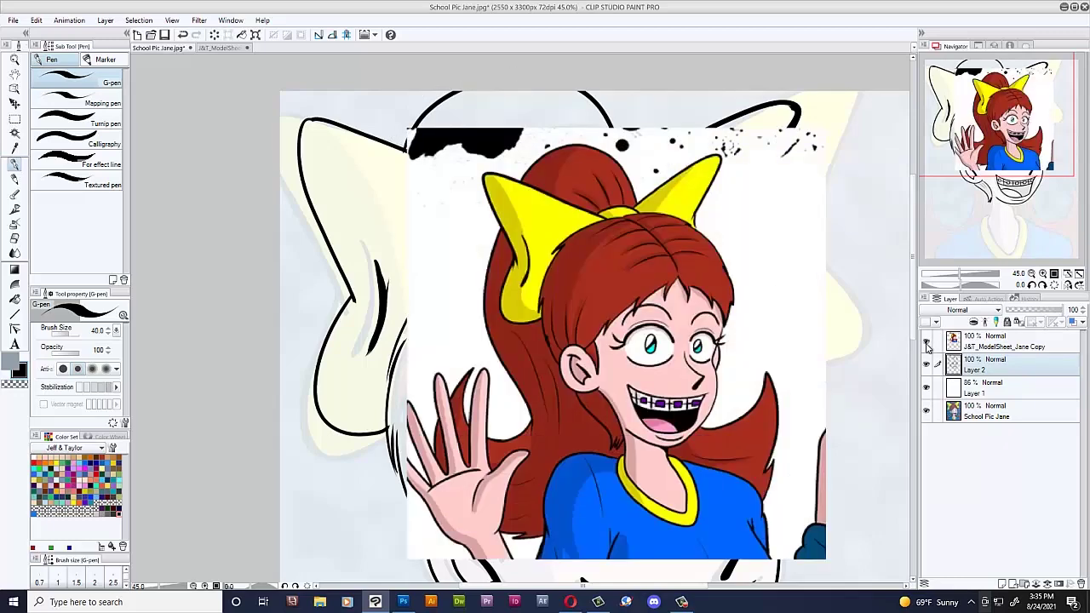
{"action": "left_click", "coordinate": [926, 339]}
Step: Check the model sheet reference and ink the ponytail's long outer edge from behind the near bow loop down past the ear
{"action": "scroll", "coordinate": [855, 313], "scroll_direction": "down", "scroll_amount": 3}
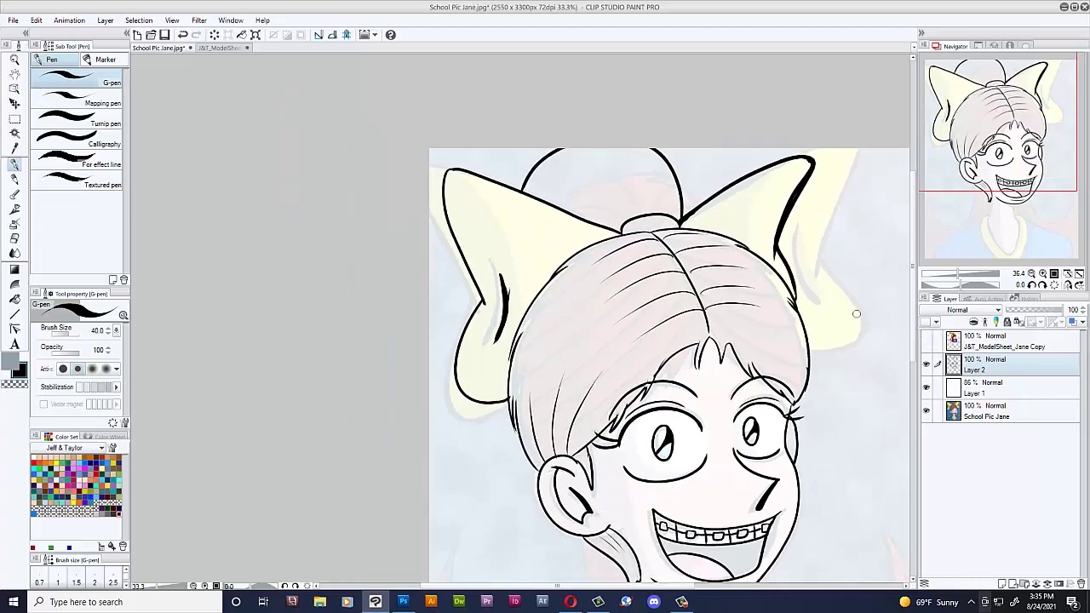
{"action": "left_click_drag", "start_coordinate": [855, 313], "coordinate": [827, 282]}
{"action": "mouse_move", "coordinate": [649, 180]}
{"action": "left_mouse_down"}
{"action": "mouse_move", "coordinate": [640, 167]}
{"action": "mouse_move", "coordinate": [511, 127]}
{"action": "mouse_move", "coordinate": [495, 158]}
{"action": "left_mouse_up"}
{"action": "mouse_move", "coordinate": [438, 231]}
{"action": "left_mouse_down"}
{"action": "mouse_move", "coordinate": [420, 269]}
{"action": "mouse_move", "coordinate": [432, 421]}
{"action": "left_mouse_up"}
{"action": "left_click_drag", "start_coordinate": [1001, 141], "coordinate": [993, 161]}
{"action": "left_click", "coordinate": [926, 342]}
{"action": "left_click", "coordinate": [926, 342]}
{"action": "mouse_move", "coordinate": [390, 266]}
{"action": "left_mouse_down"}
{"action": "mouse_move", "coordinate": [471, 464]}
{"action": "mouse_move", "coordinate": [455, 557]}
{"action": "left_mouse_up"}
Step: Recheck the model sheet reference and ink the far hair curve sweeping from the jaw out to the canvas edge
{"action": "left_click", "coordinate": [927, 343]}
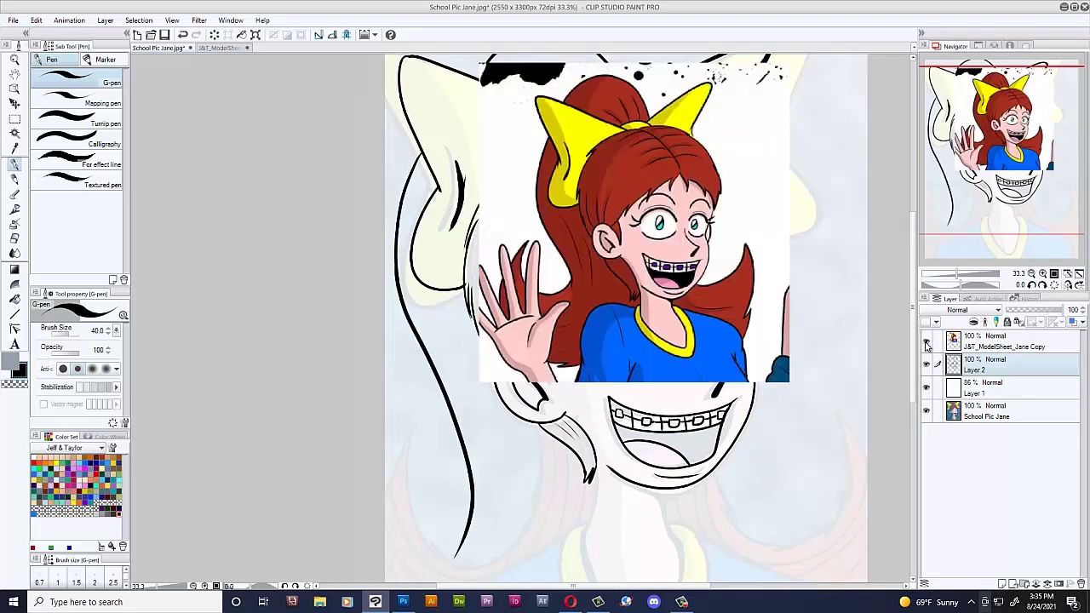
{"action": "mouse_move", "coordinate": [997, 141]}
{"action": "left_mouse_down"}
{"action": "mouse_move", "coordinate": [1015, 139]}
{"action": "mouse_move", "coordinate": [987, 150]}
{"action": "left_mouse_up"}
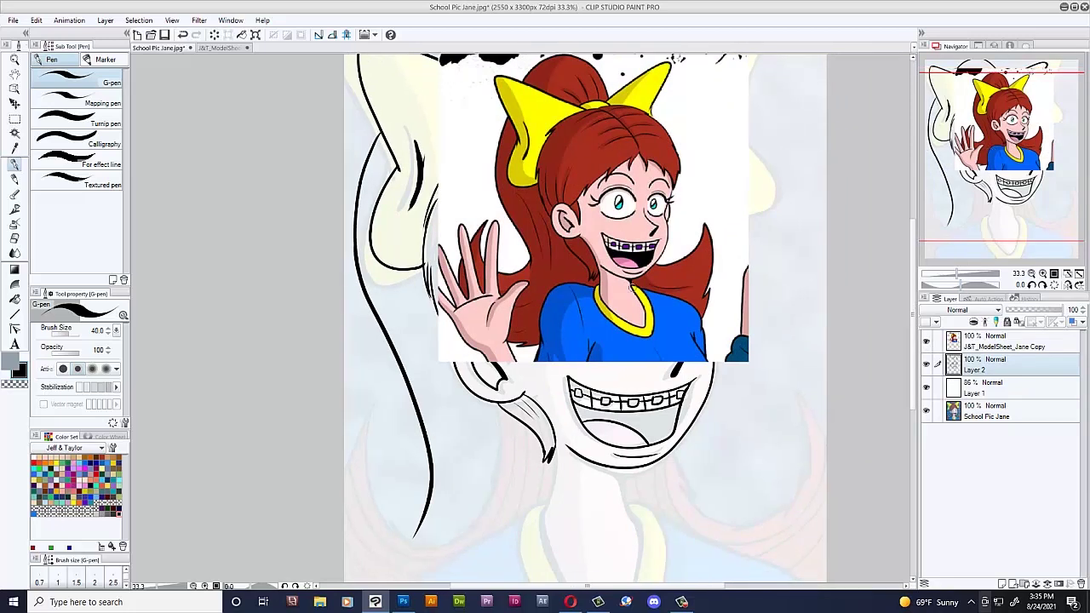
{"action": "left_click", "coordinate": [927, 343]}
{"action": "left_click_drag", "start_coordinate": [964, 185], "coordinate": [963, 202]}
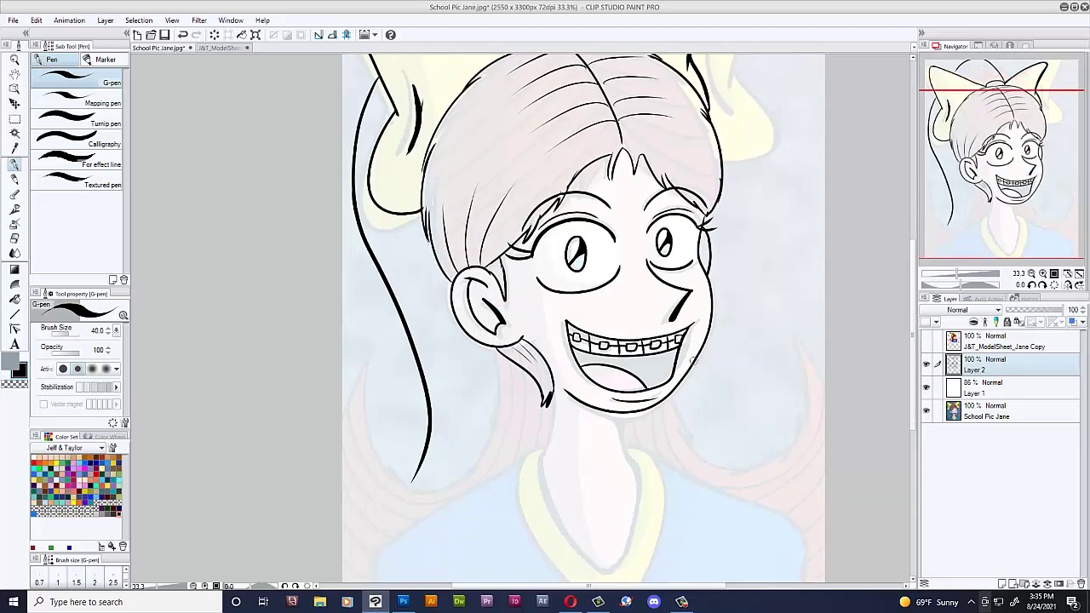
{"action": "left_click", "coordinate": [926, 340]}
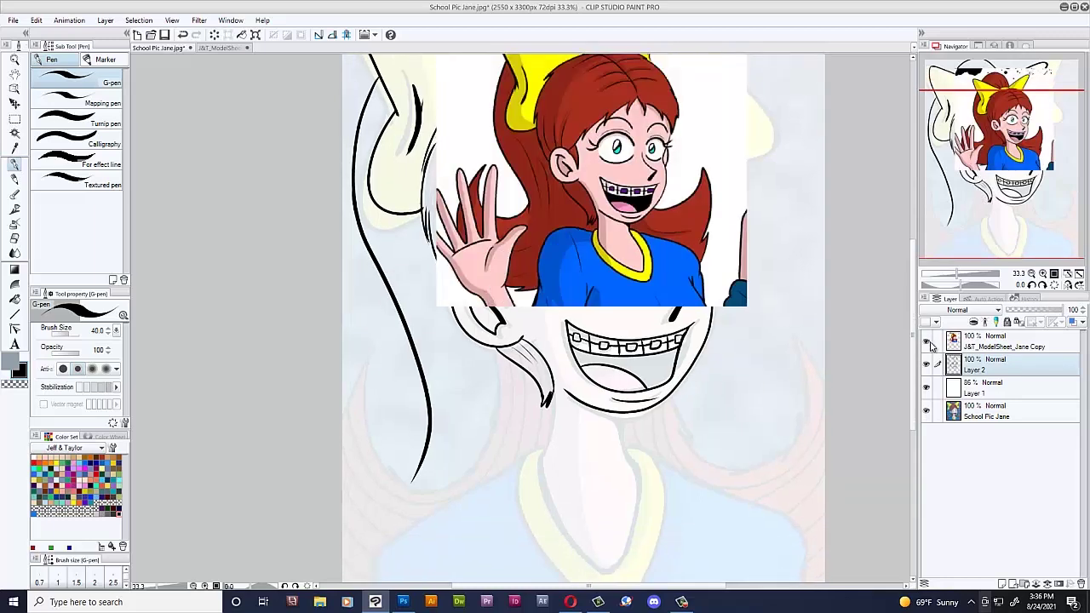
{"action": "left_click", "coordinate": [928, 341]}
{"action": "mouse_move", "coordinate": [682, 380]}
{"action": "left_mouse_down"}
{"action": "mouse_move", "coordinate": [691, 396]}
{"action": "mouse_move", "coordinate": [824, 359]}
{"action": "left_mouse_up"}
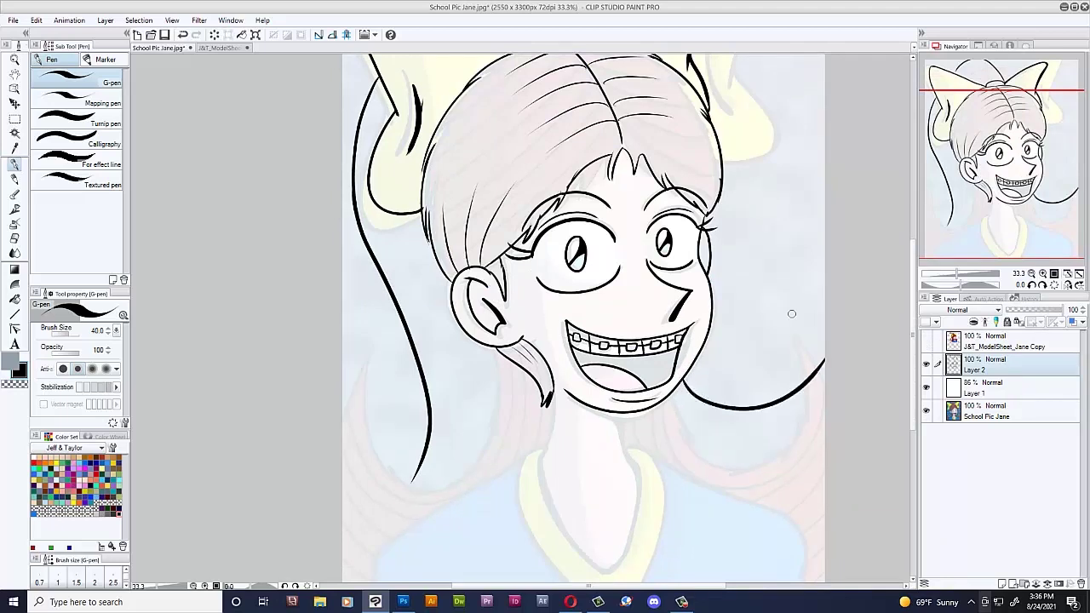
Step: Check the model sheet reference and ink the upturned curl at the lower end of the near ponytail edge
{"action": "left_click", "coordinate": [926, 341]}
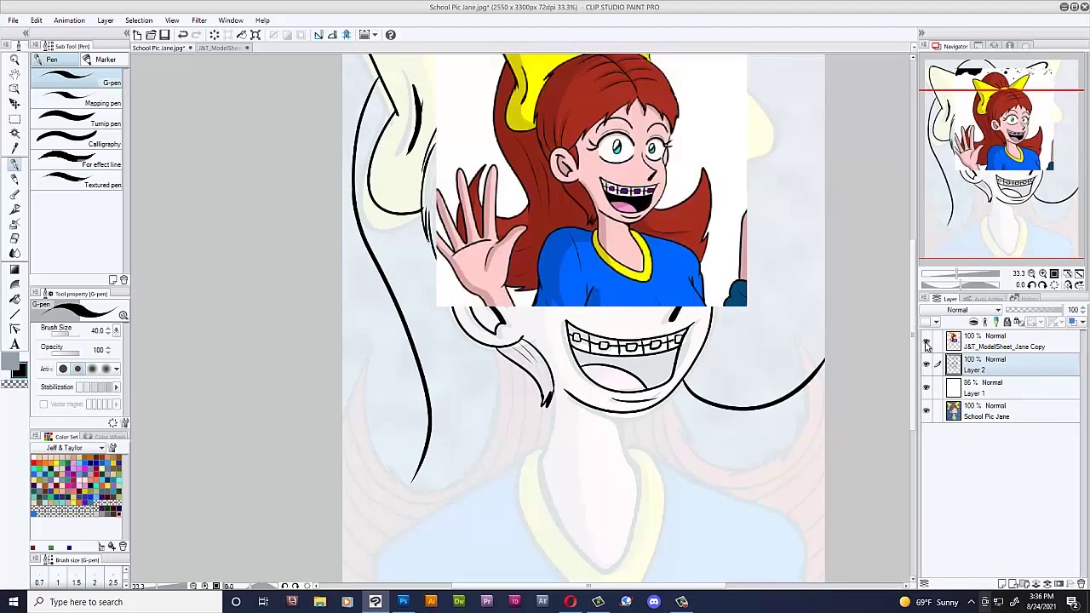
{"action": "left_click", "coordinate": [927, 341]}
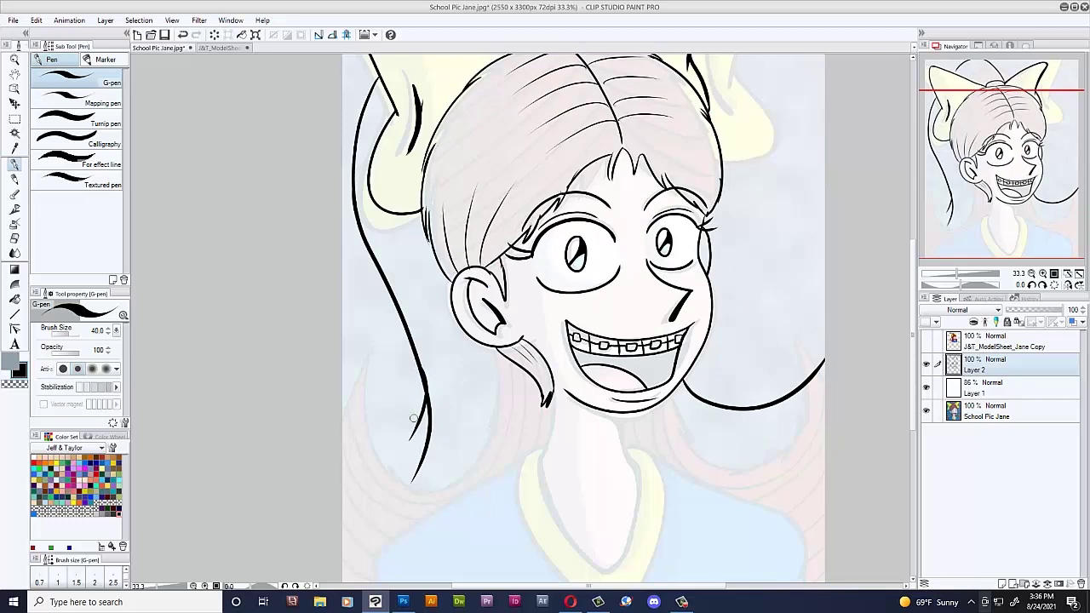
{"action": "left_click", "coordinate": [926, 340]}
{"action": "left_click", "coordinate": [927, 340]}
{"action": "mouse_move", "coordinate": [417, 417]}
{"action": "left_mouse_down"}
{"action": "mouse_move", "coordinate": [391, 428]}
{"action": "mouse_move", "coordinate": [354, 332]}
{"action": "left_mouse_up"}
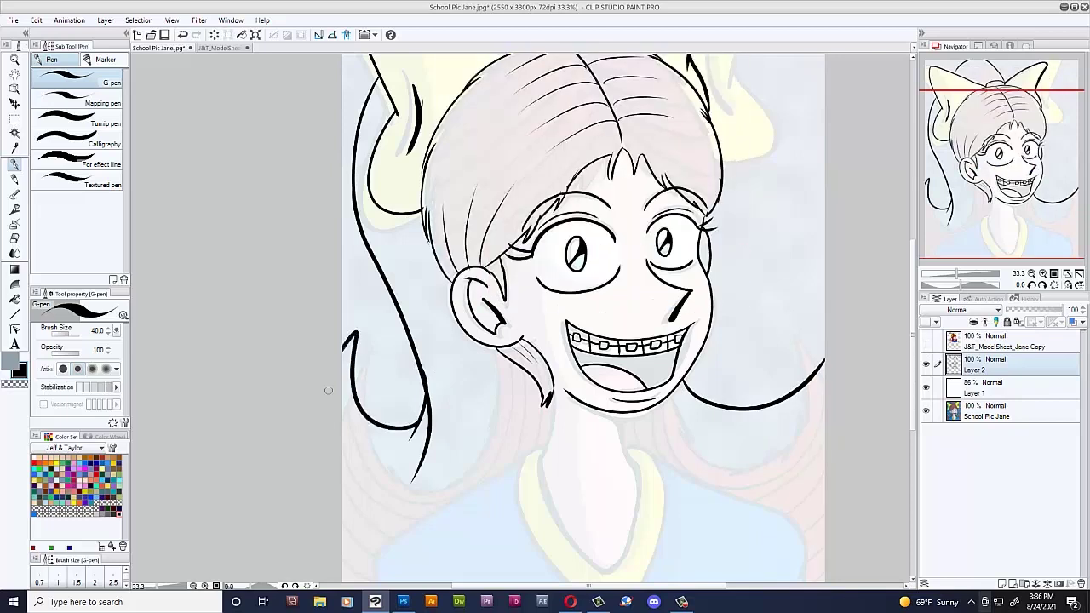
{"action": "key", "text": "ctrl+z"}
Step: Ink thin strands inside the ponytail hair and the lines of the neck, collar and shoulders
{"action": "scroll", "coordinate": [366, 388], "scroll_direction": "down", "scroll_amount": 3}
{"action": "left_click_drag", "start_coordinate": [722, 356], "coordinate": [822, 327]}
{"action": "scroll", "coordinate": [891, 233], "scroll_direction": "up", "scroll_amount": 2}
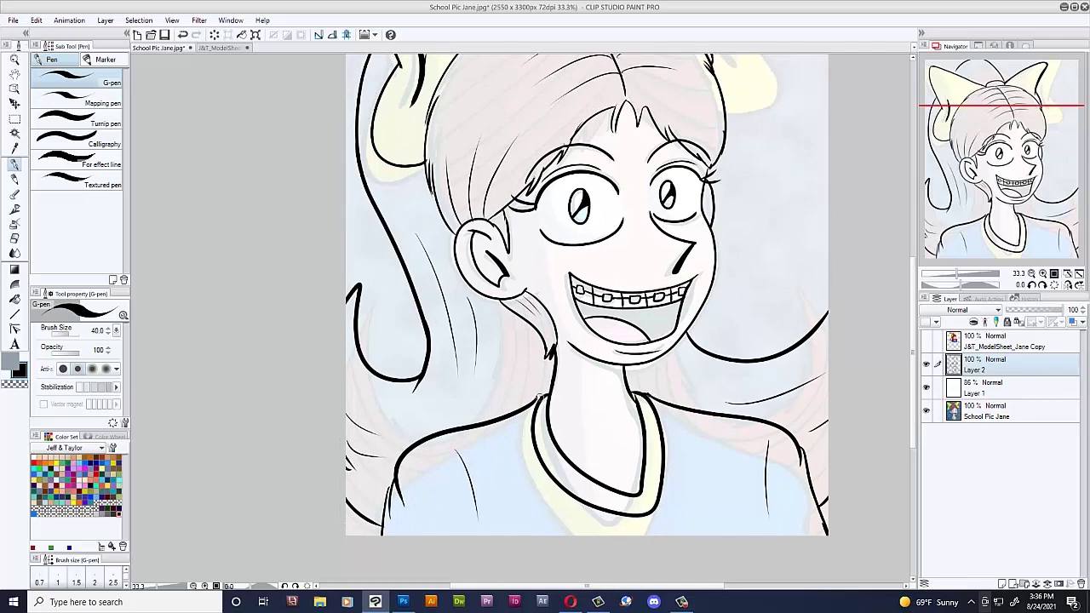
{"action": "left_click_drag", "start_coordinate": [612, 366], "coordinate": [623, 368]}
{"action": "left_click_drag", "start_coordinate": [550, 392], "coordinate": [541, 399]}
Step: Ink the near sleeve edge and the shirt folds by both arms, redrawing the fold below the near shoulder
{"action": "left_click_drag", "start_coordinate": [391, 485], "coordinate": [380, 535]}
{"action": "left_click_drag", "start_coordinate": [739, 506], "coordinate": [762, 535]}
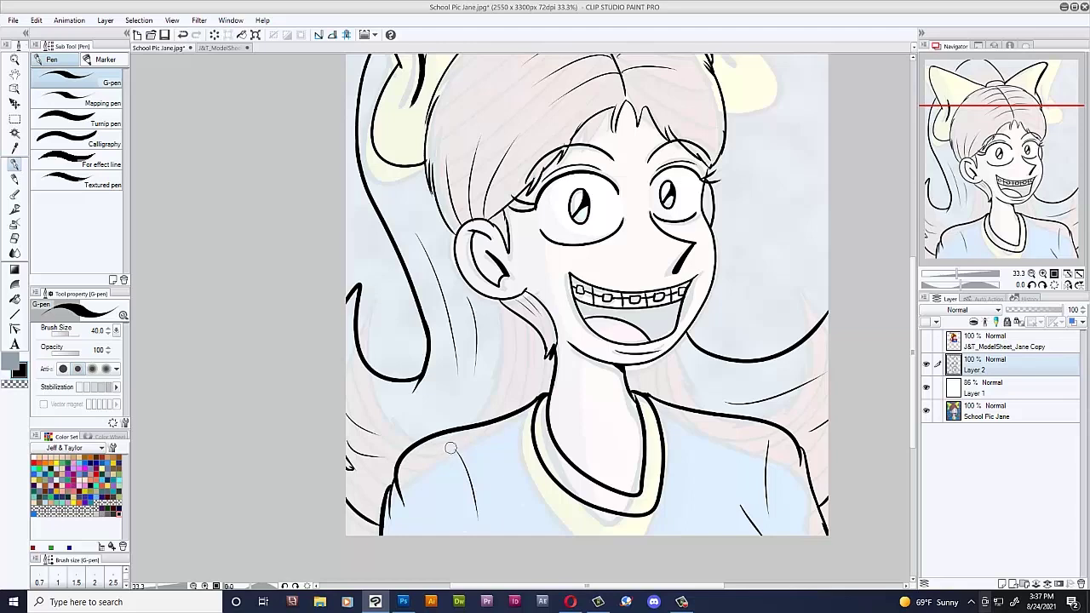
{"action": "key", "text": "ctrl+z"}
{"action": "left_click_drag", "start_coordinate": [436, 440], "coordinate": [470, 509]}
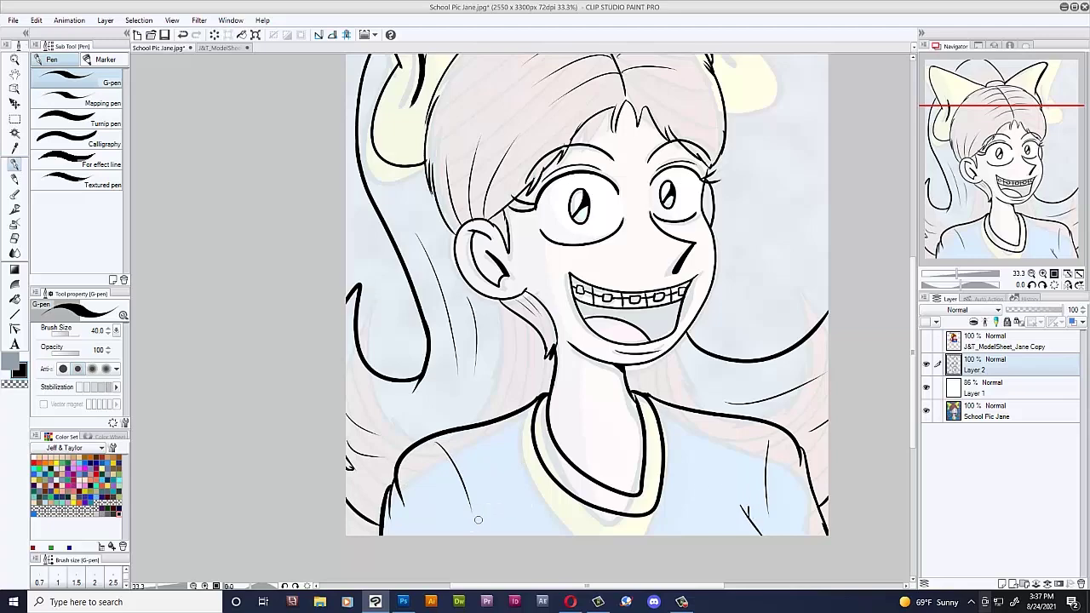
{"action": "left_click_drag", "start_coordinate": [477, 513], "coordinate": [478, 534]}
Step: Fill the inside of the open mouth around the tongue with solid black, raising the brush size to 50
{"action": "left_click_drag", "start_coordinate": [911, 297], "coordinate": [911, 283]}
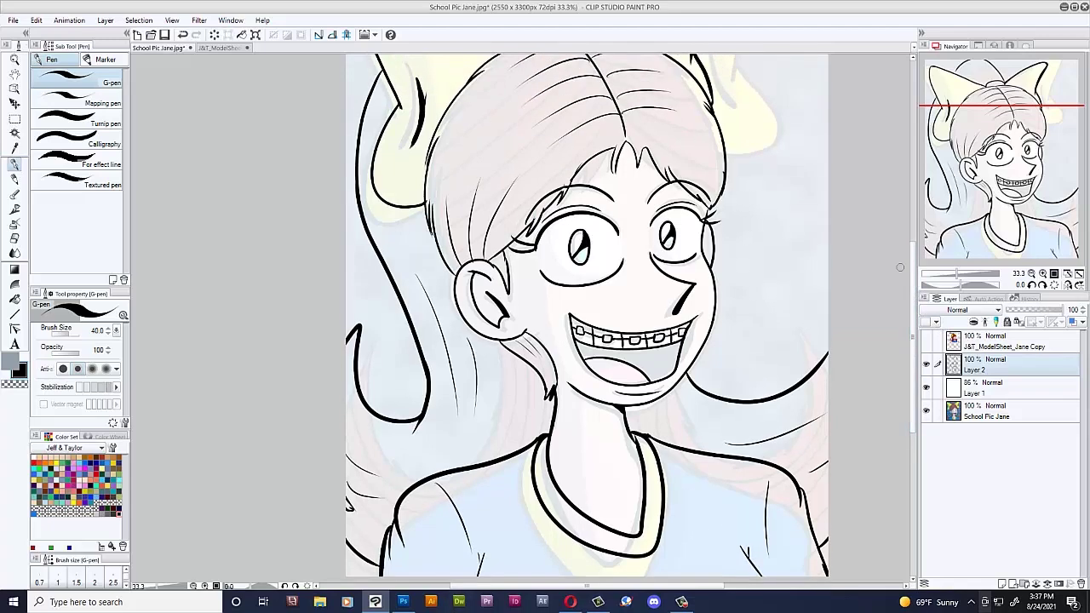
{"action": "scroll", "coordinate": [827, 275], "scroll_direction": "up", "scroll_amount": 2}
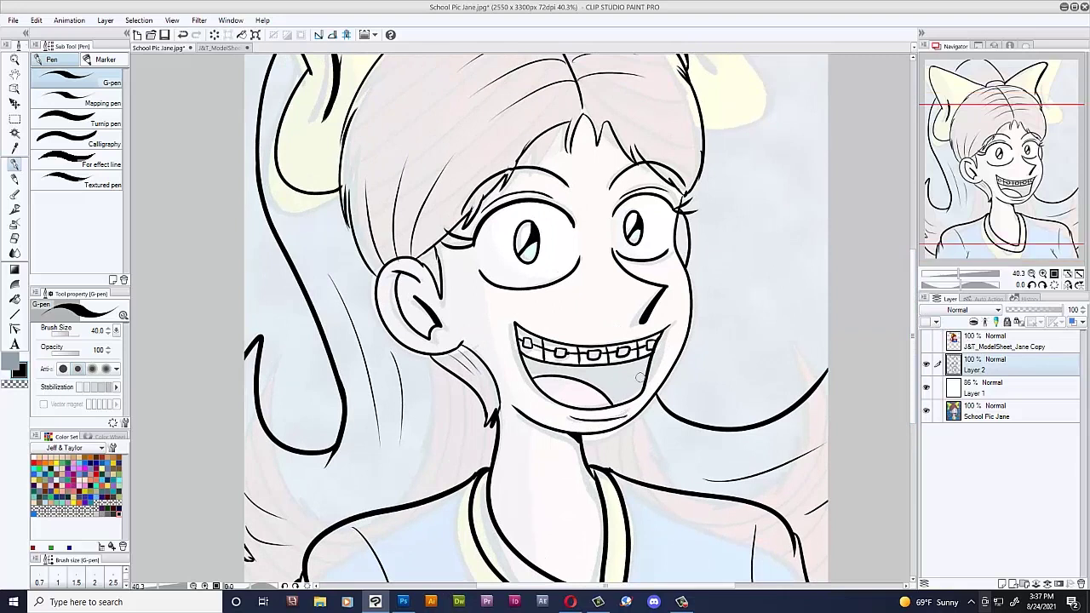
{"action": "mouse_move", "coordinate": [523, 358]}
{"action": "left_mouse_down"}
{"action": "mouse_move", "coordinate": [619, 402]}
{"action": "mouse_move", "coordinate": [646, 361]}
{"action": "mouse_move", "coordinate": [641, 383]}
{"action": "mouse_move", "coordinate": [645, 361]}
{"action": "mouse_move", "coordinate": [597, 370]}
{"action": "mouse_move", "coordinate": [525, 358]}
{"action": "mouse_move", "coordinate": [613, 399]}
{"action": "mouse_move", "coordinate": [631, 394]}
{"action": "mouse_move", "coordinate": [641, 362]}
{"action": "mouse_move", "coordinate": [534, 363]}
{"action": "mouse_move", "coordinate": [606, 381]}
{"action": "mouse_move", "coordinate": [590, 378]}
{"action": "mouse_move", "coordinate": [623, 366]}
{"action": "mouse_move", "coordinate": [593, 367]}
{"action": "mouse_move", "coordinate": [641, 355]}
{"action": "mouse_move", "coordinate": [632, 390]}
{"action": "mouse_move", "coordinate": [613, 397]}
{"action": "mouse_move", "coordinate": [607, 378]}
{"action": "mouse_move", "coordinate": [621, 376]}
{"action": "mouse_move", "coordinate": [624, 395]}
{"action": "mouse_move", "coordinate": [631, 376]}
{"action": "mouse_move", "coordinate": [627, 398]}
{"action": "mouse_move", "coordinate": [632, 370]}
{"action": "left_mouse_up"}
{"action": "key", "text": "]"}
{"action": "scroll", "coordinate": [650, 345], "scroll_direction": "down", "scroll_amount": 3}
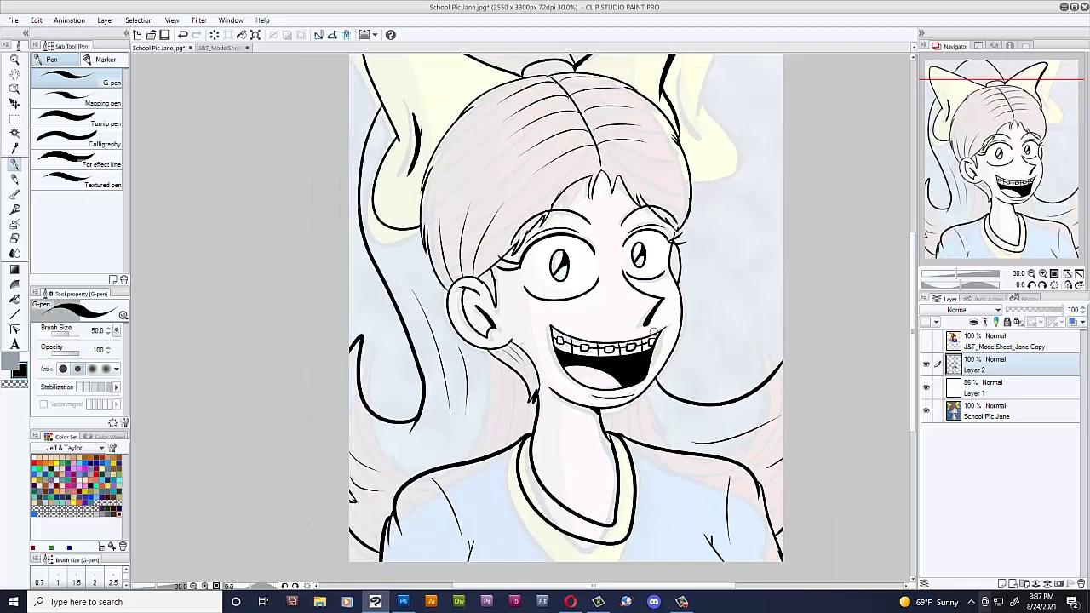
Step: Rework the ponytail's rounded outline behind the bow with thicker strokes at brush size 50
{"action": "left_click_drag", "start_coordinate": [911, 307], "coordinate": [912, 273]}
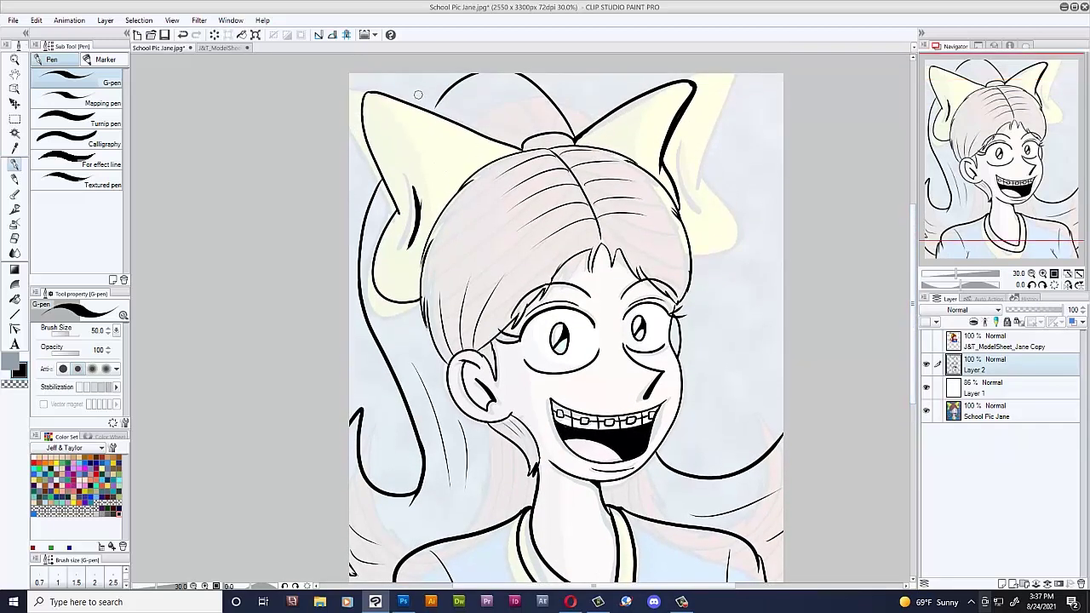
{"action": "left_click", "coordinate": [980, 135]}
{"action": "scroll", "coordinate": [418, 170], "scroll_direction": "up", "scroll_amount": 1}
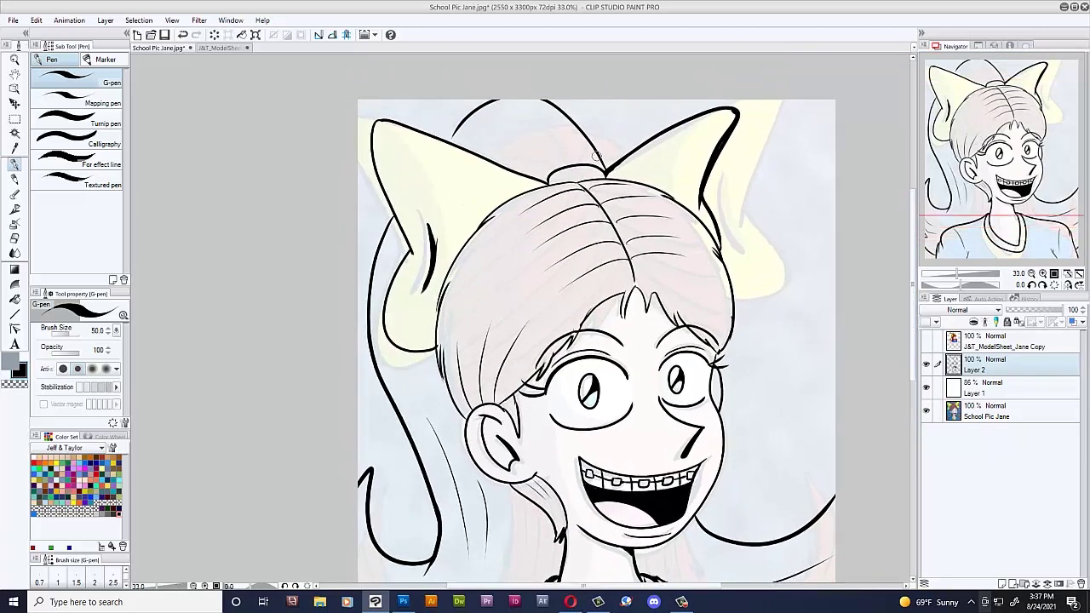
{"action": "left_click_drag", "start_coordinate": [437, 136], "coordinate": [480, 100]}
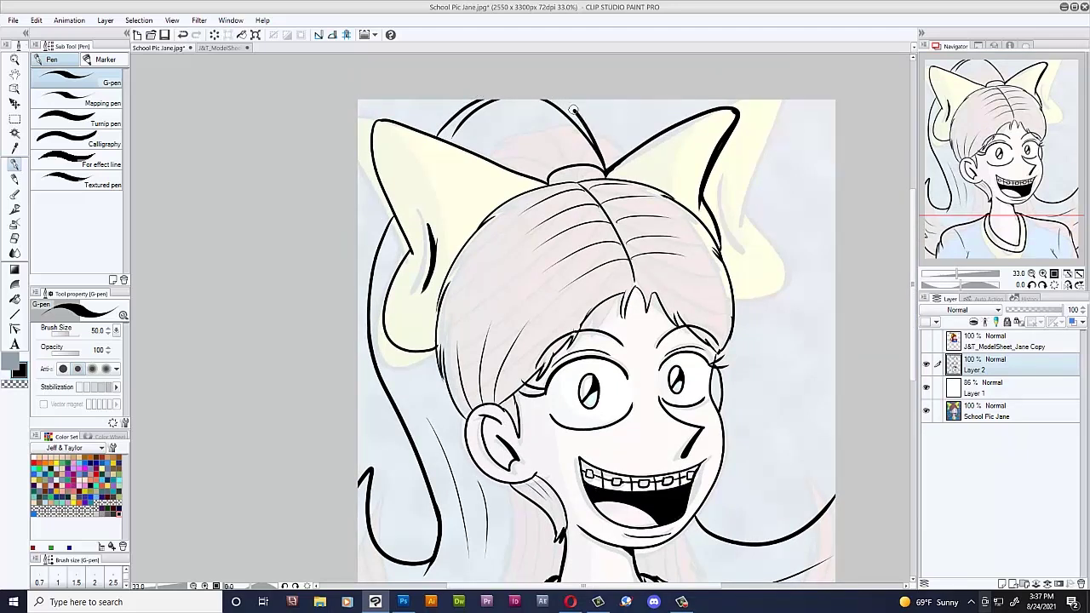
{"action": "scroll", "coordinate": [534, 63], "scroll_direction": "up", "scroll_amount": 1}
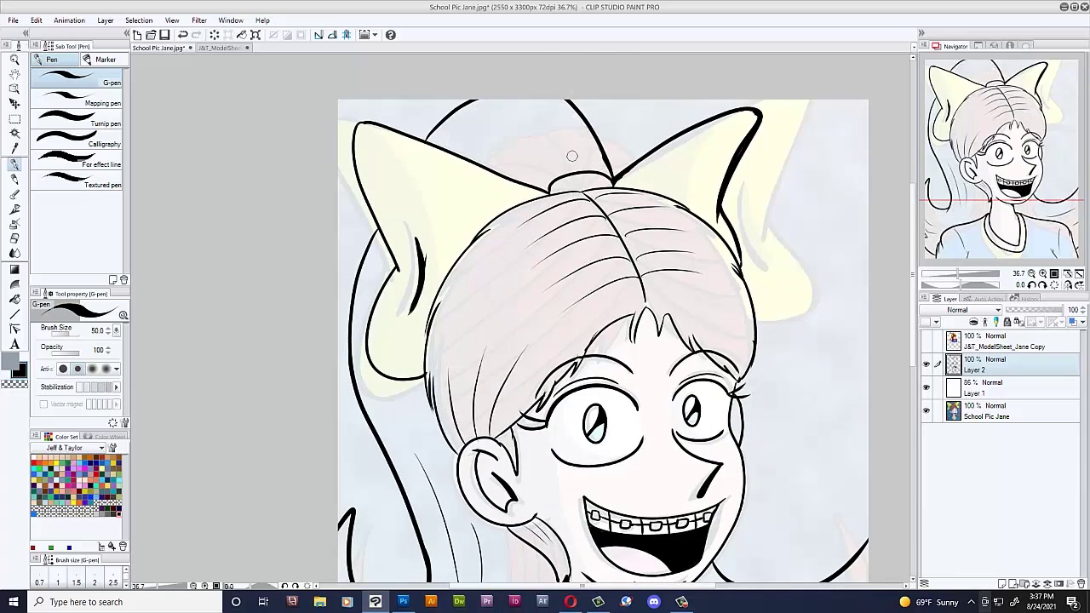
Step: At brush size 25, thicken the pointed notches of the bangs and ink strands fanning up from the bow knot
{"action": "scroll", "coordinate": [582, 170], "scroll_direction": "up", "scroll_amount": 1}
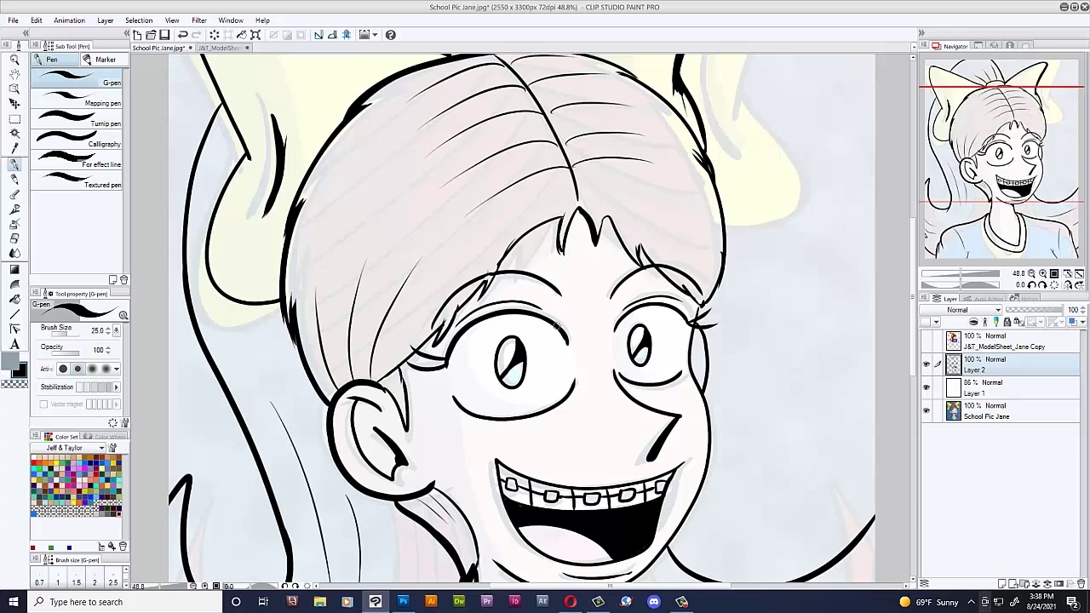
{"action": "left_click_drag", "start_coordinate": [560, 250], "coordinate": [561, 219]}
{"action": "scroll", "coordinate": [551, 225], "scroll_direction": "down", "scroll_amount": 1}
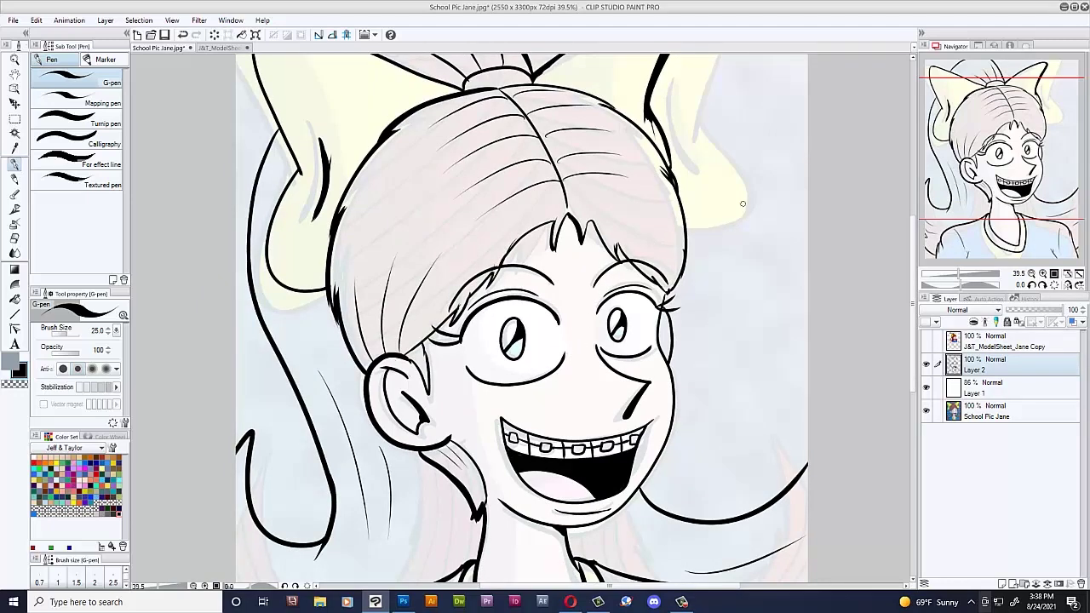
Step: Thicken the near bow loop's outer edge from its upper corner down to the pinch
{"action": "left_click_drag", "start_coordinate": [982, 158], "coordinate": [958, 119]}
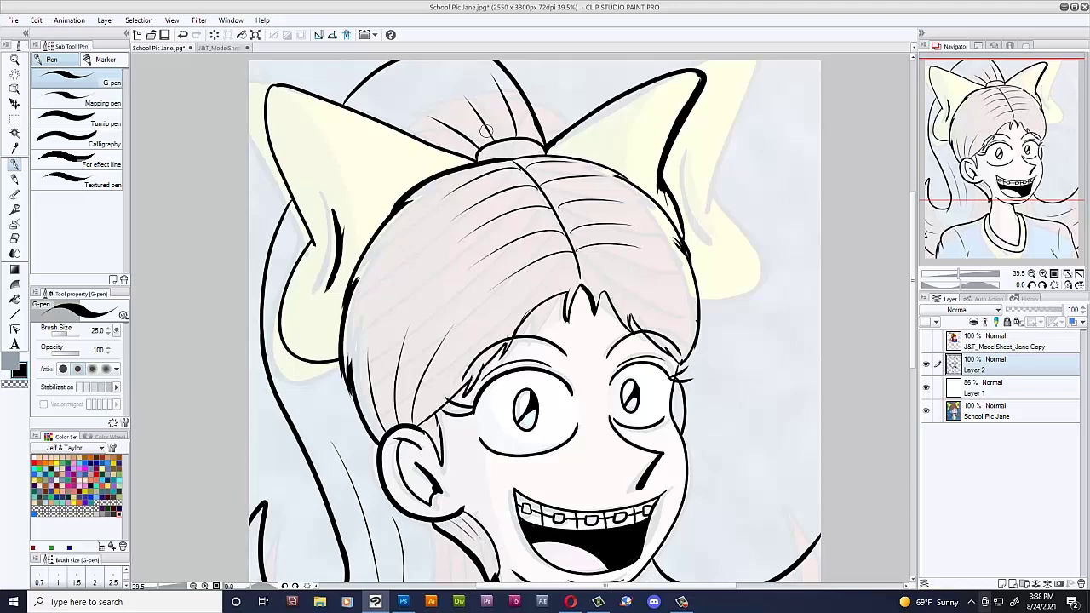
{"action": "left_click_drag", "start_coordinate": [471, 150], "coordinate": [274, 84]}
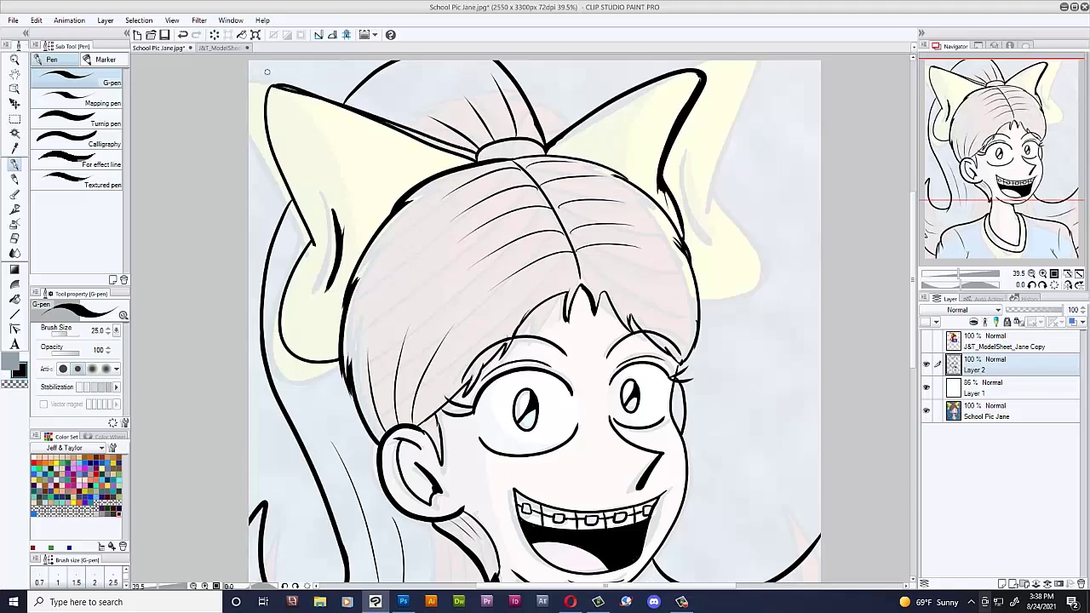
{"action": "key", "text": "ctrl+z"}
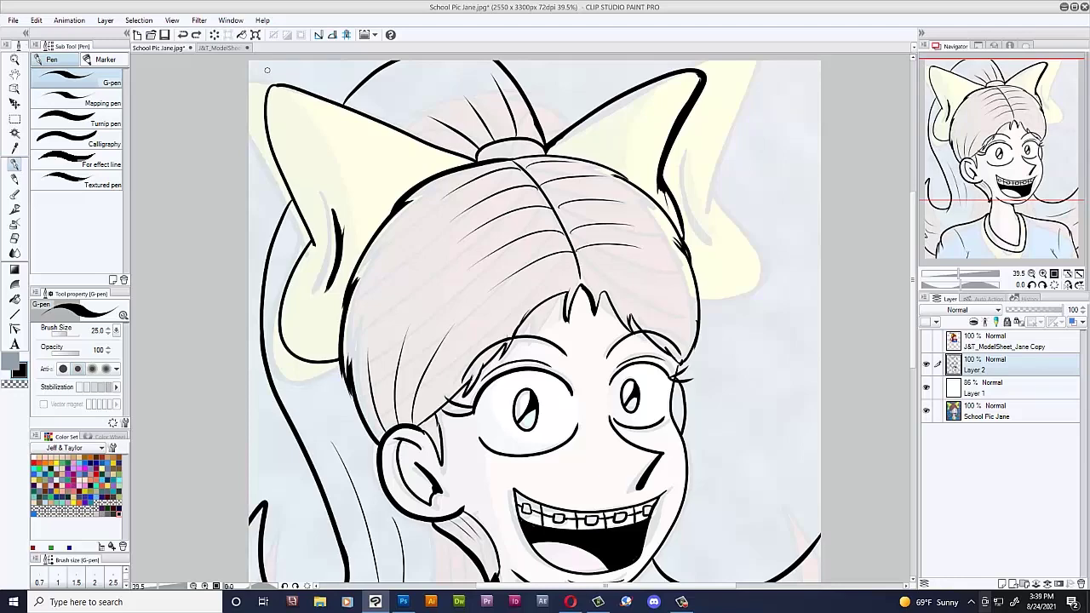
{"action": "scroll", "coordinate": [278, 82], "scroll_direction": "up", "scroll_amount": 3}
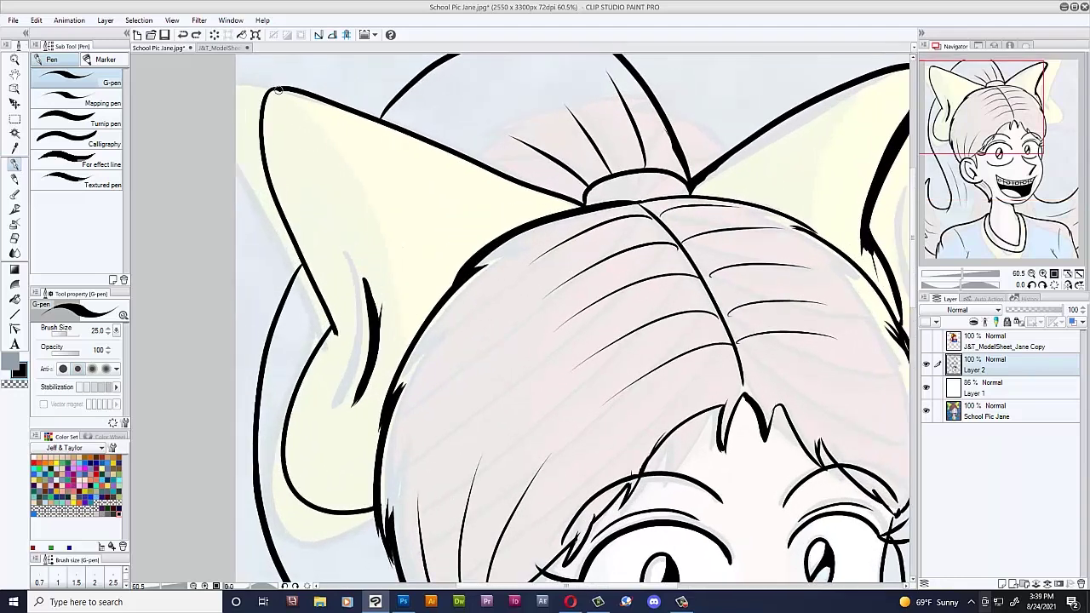
{"action": "mouse_move", "coordinate": [274, 88]}
{"action": "left_mouse_down"}
{"action": "mouse_move", "coordinate": [259, 127]}
{"action": "mouse_move", "coordinate": [281, 217]}
{"action": "mouse_move", "coordinate": [337, 334]}
{"action": "left_mouse_up"}
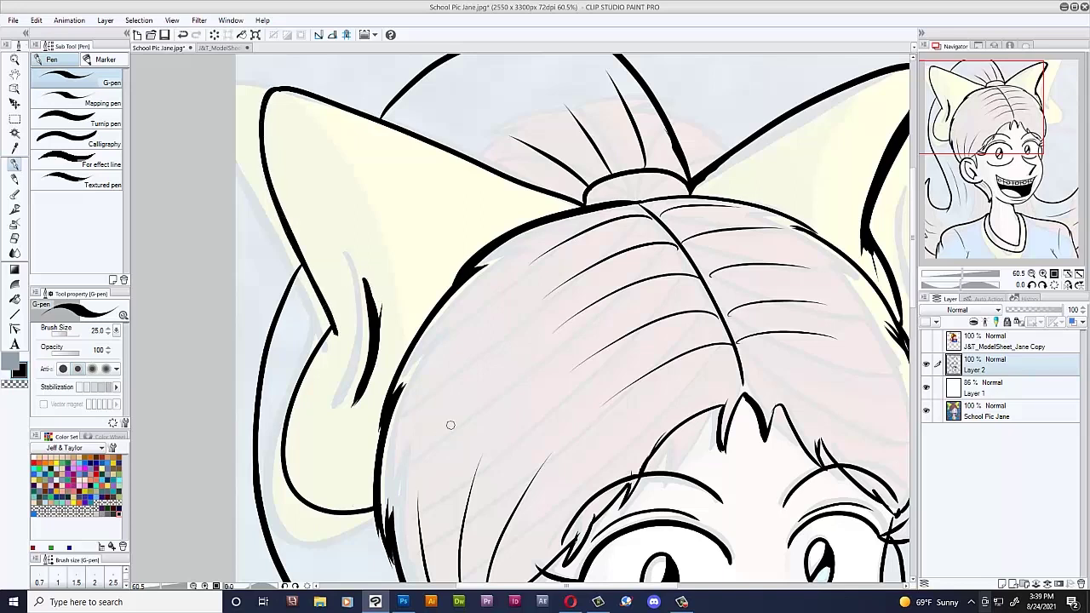
Step: Thicken the head outline beneath the bow knot and along the far side of the hair
{"action": "left_click_drag", "start_coordinate": [647, 200], "coordinate": [691, 192]}
{"action": "left_click_drag", "start_coordinate": [992, 100], "coordinate": [1029, 126]}
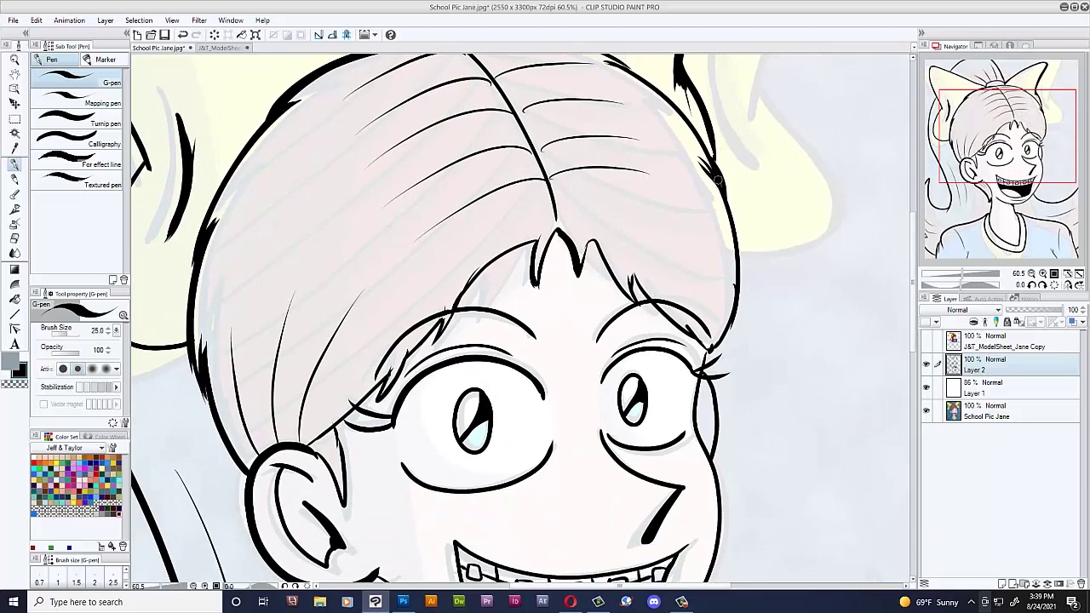
{"action": "scroll", "coordinate": [728, 213], "scroll_direction": "down", "scroll_amount": 1}
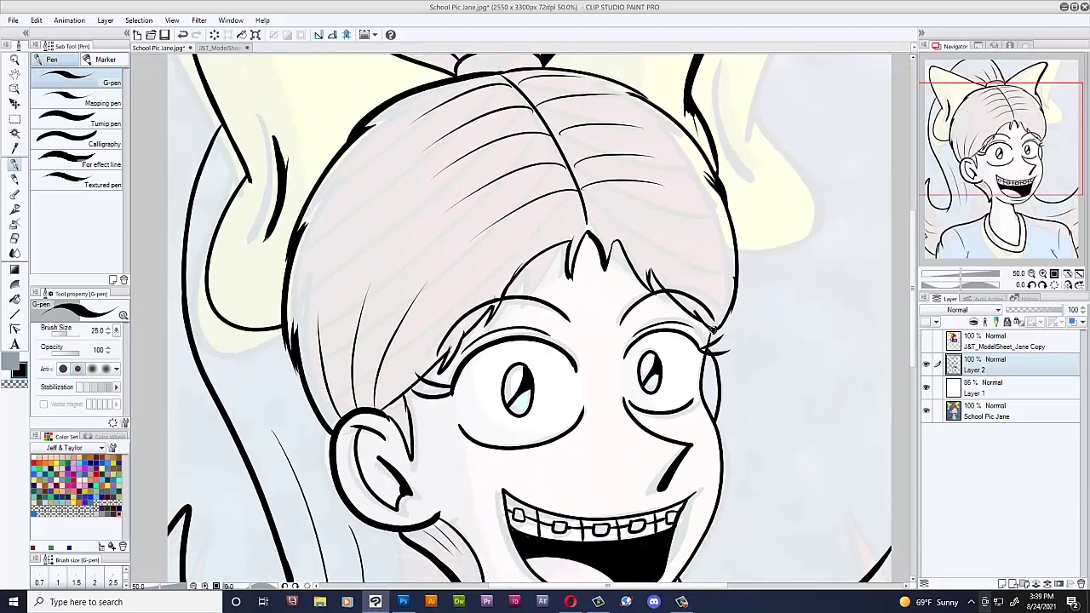
{"action": "scroll", "coordinate": [727, 311], "scroll_direction": "down", "scroll_amount": 2}
Step: Ink thin hair strands on both sides of the neck and thicken the crease below the mouth
{"action": "left_click_drag", "start_coordinate": [991, 143], "coordinate": [998, 222]}
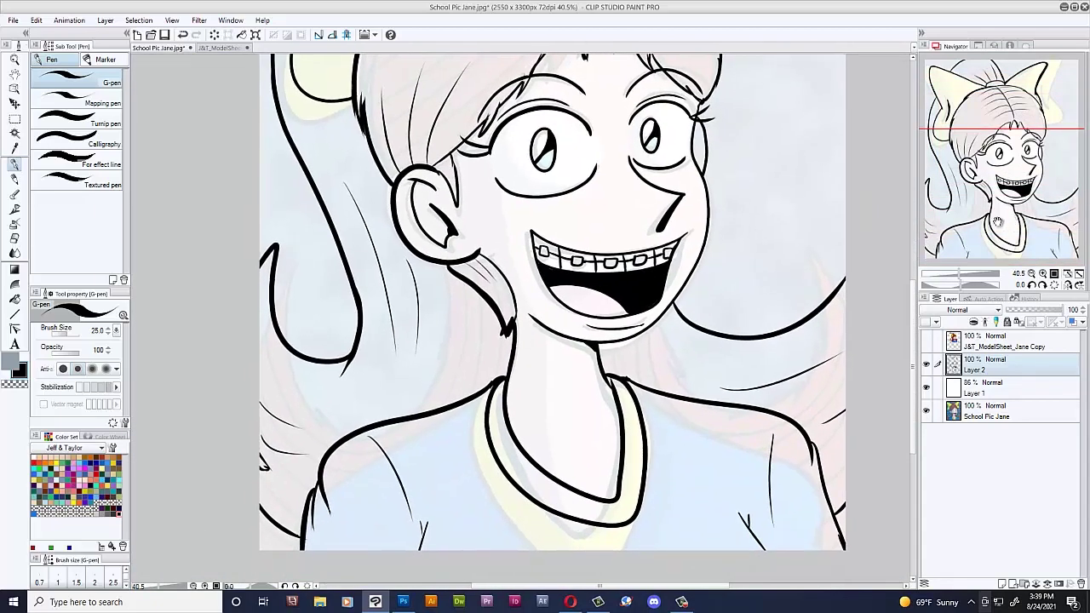
{"action": "left_click_drag", "start_coordinate": [639, 349], "coordinate": [656, 368]}
{"action": "left_click_drag", "start_coordinate": [460, 323], "coordinate": [447, 376]}
{"action": "scroll", "coordinate": [646, 304], "scroll_direction": "up", "scroll_amount": 2}
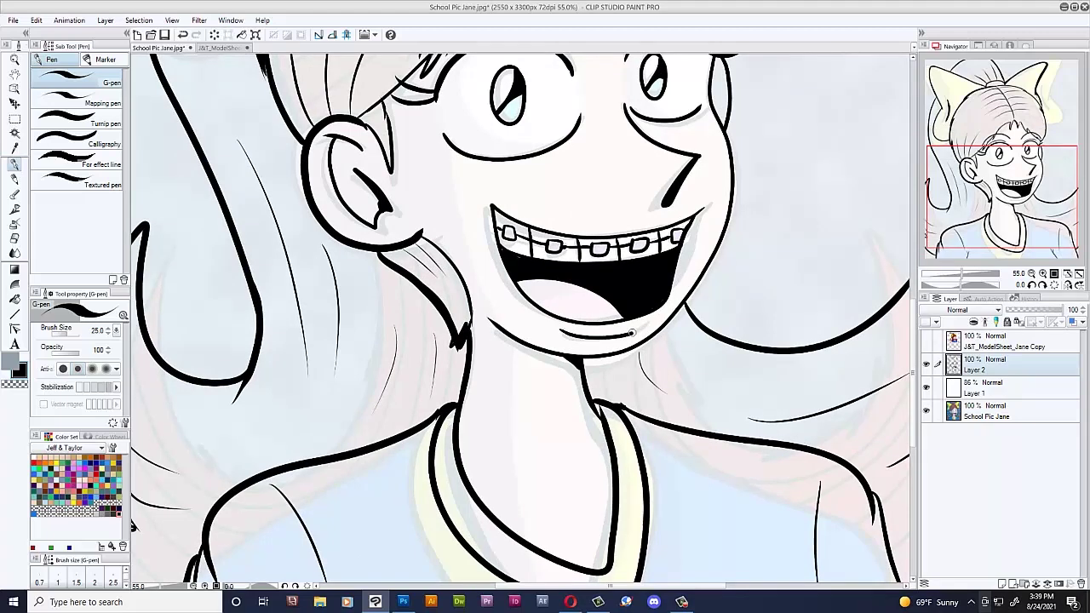
{"action": "scroll", "coordinate": [639, 328], "scroll_direction": "down", "scroll_amount": 3}
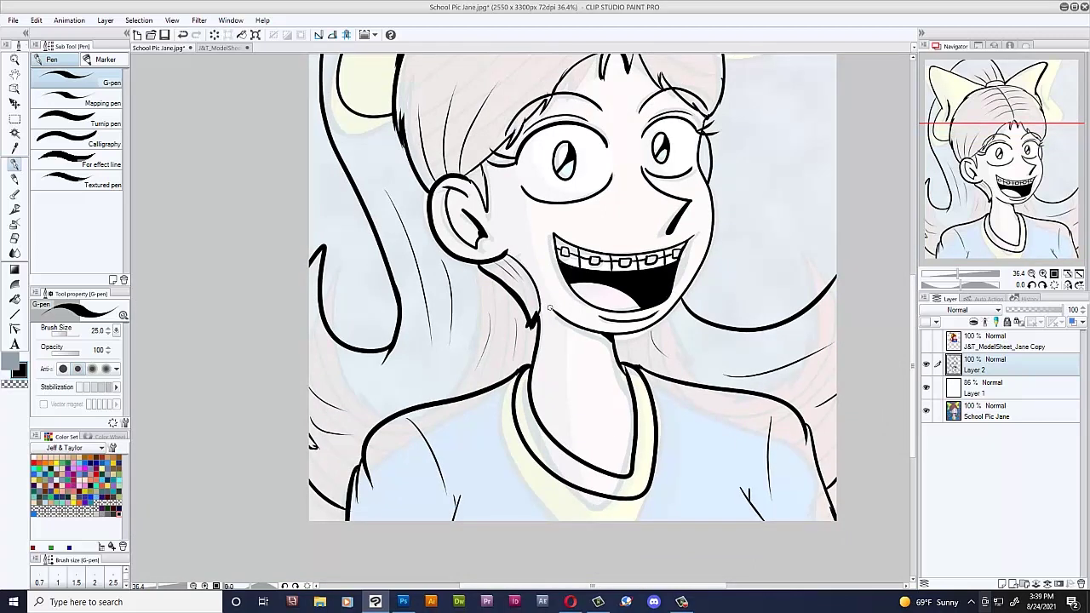
Step: Set the brush size to 50 and ink the upturned tip of the far hair curl at the canvas edge
{"action": "left_click_drag", "start_coordinate": [1000, 227], "coordinate": [1005, 206]}
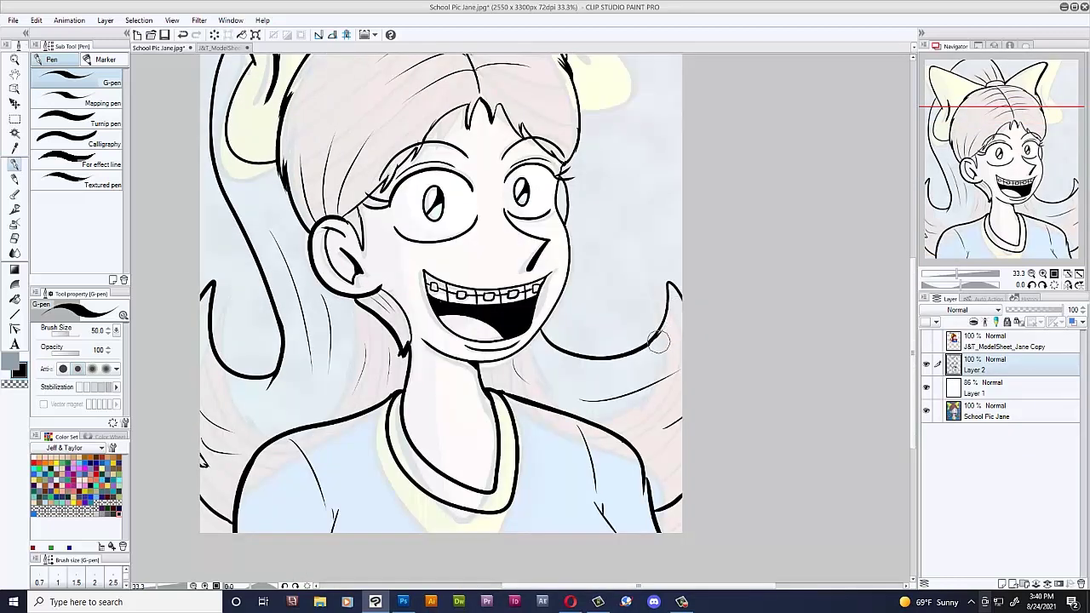
{"action": "scroll", "coordinate": [656, 344], "scroll_direction": "down", "scroll_amount": 1}
{"action": "left_click_drag", "start_coordinate": [1011, 211], "coordinate": [1008, 154]}
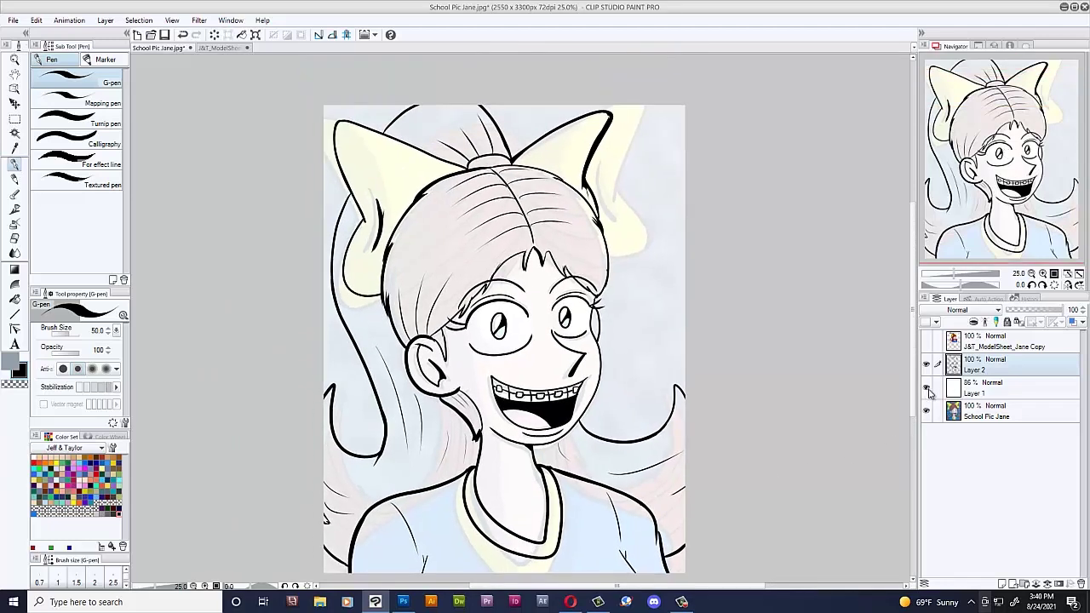
Step: Raise Layer 1's opacity to 100 so the white layer fully hides the original artwork
{"action": "left_click", "coordinate": [983, 393]}
{"action": "left_click", "coordinate": [1062, 313]}
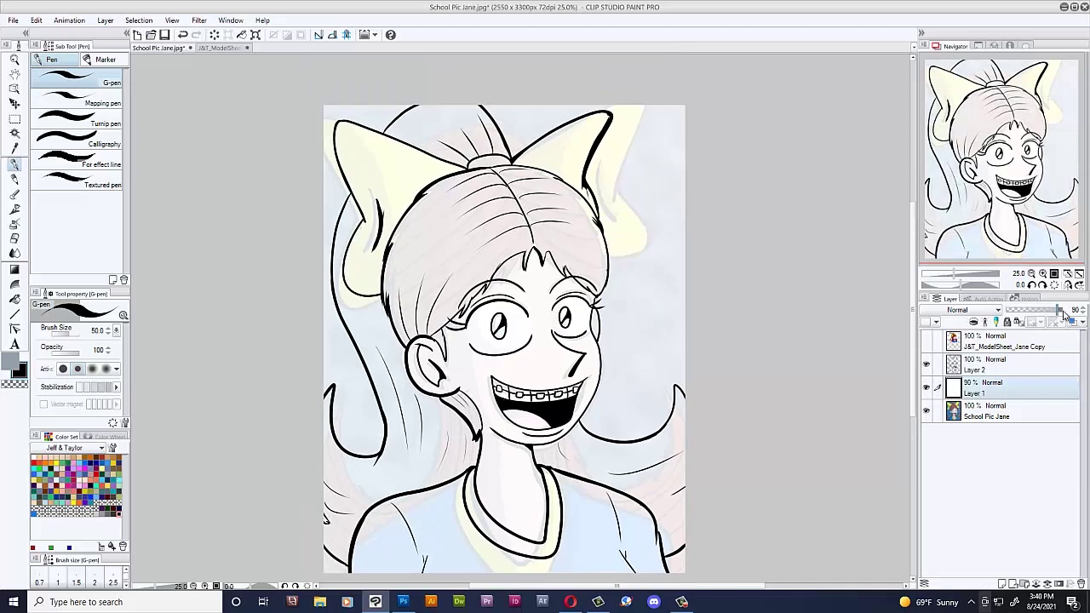
{"action": "left_click_drag", "start_coordinate": [1062, 314], "coordinate": [1083, 310]}
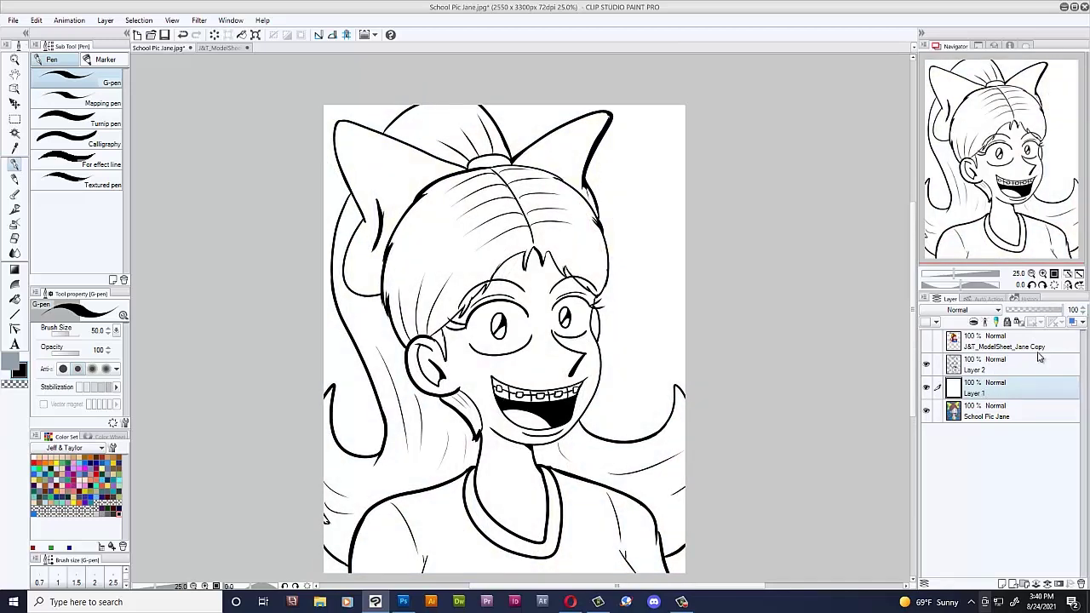
Step: Add a new layer above Layer 1 and fill the bow loops and knot bright yellow, with the fill referring to other layers
{"action": "left_click", "coordinate": [1001, 584]}
{"action": "left_click_drag", "start_coordinate": [996, 178], "coordinate": [991, 186]}
{"action": "left_click", "coordinate": [63, 462]}
{"action": "left_click", "coordinate": [14, 299]}
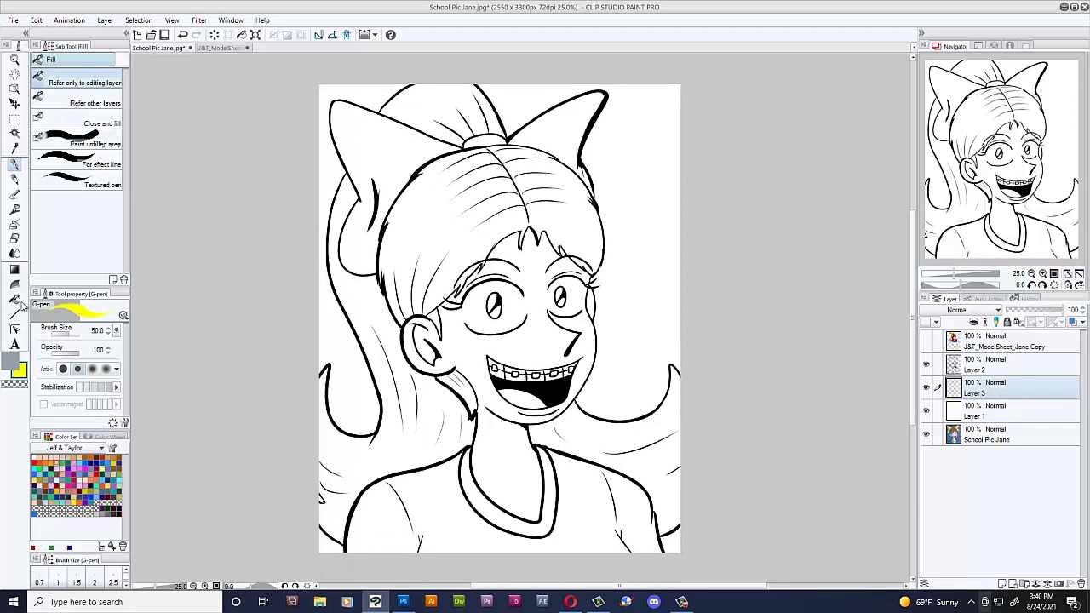
{"action": "left_click_drag", "start_coordinate": [914, 360], "coordinate": [915, 357]}
{"action": "scroll", "coordinate": [915, 358], "scroll_direction": "down", "scroll_amount": 1}
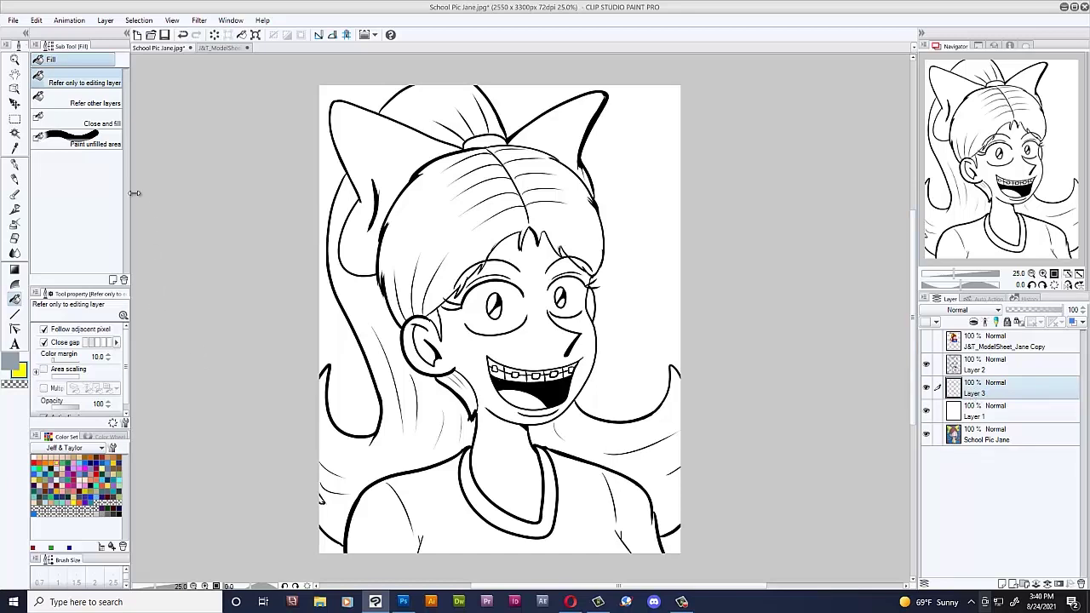
{"action": "left_click", "coordinate": [105, 105]}
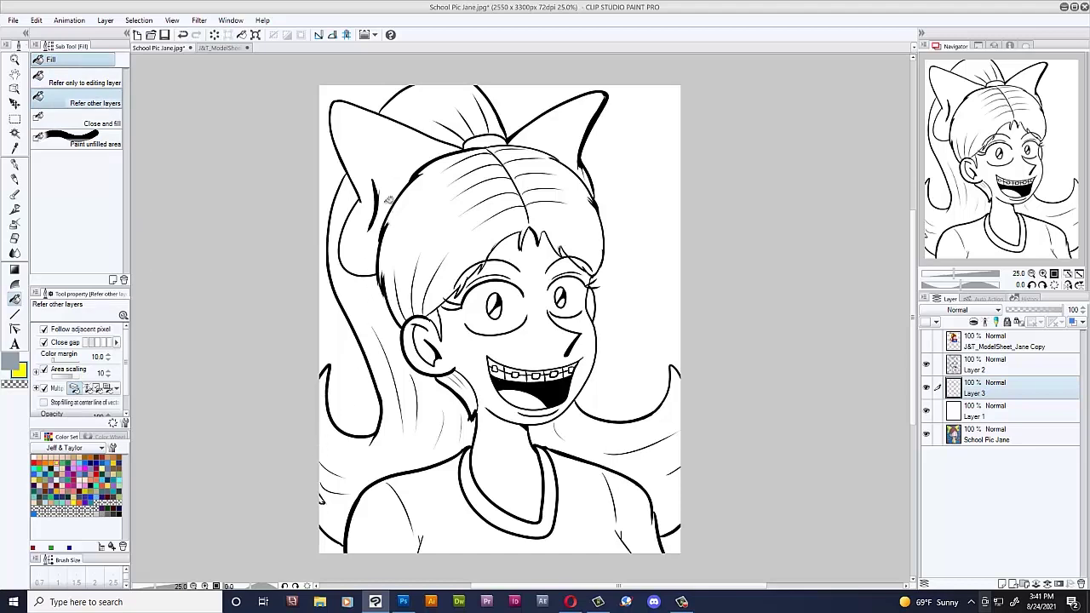
{"action": "left_click", "coordinate": [398, 151]}
{"action": "left_click", "coordinate": [492, 141]}
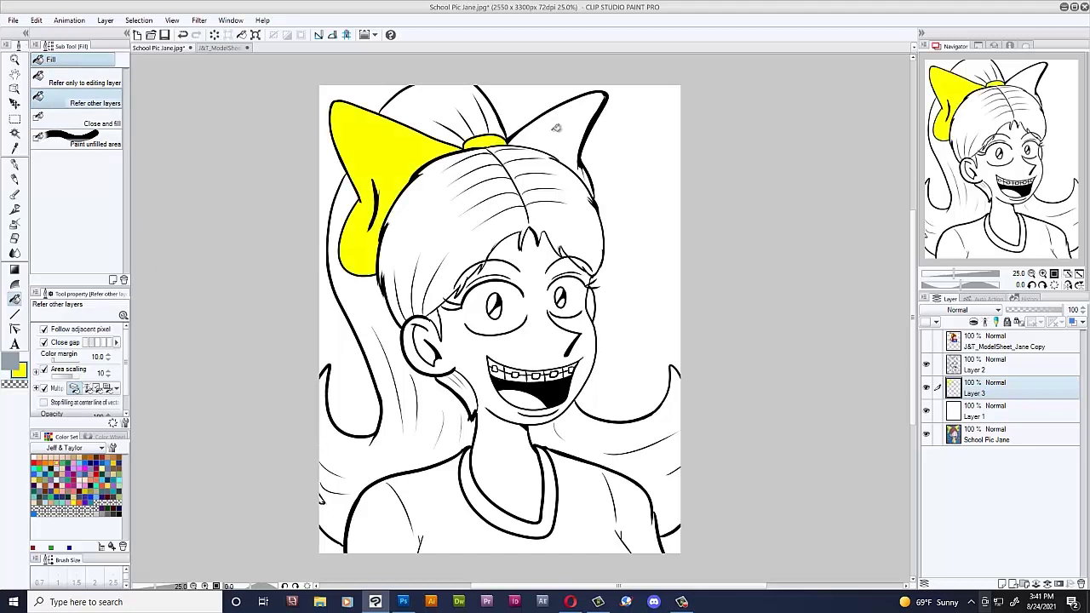
{"action": "left_click", "coordinate": [555, 129]}
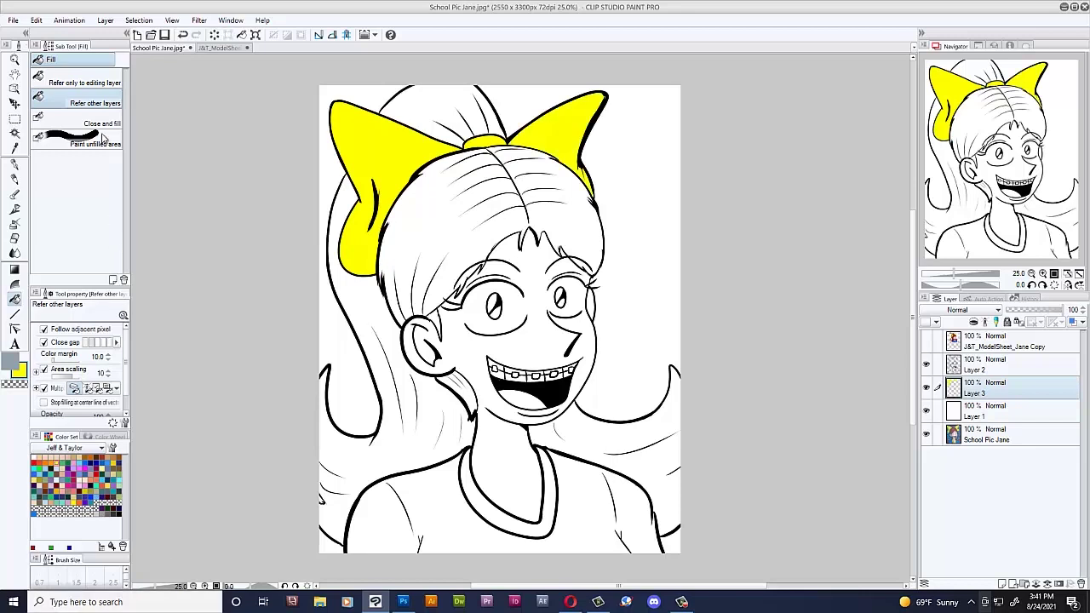
{"action": "left_click", "coordinate": [99, 84]}
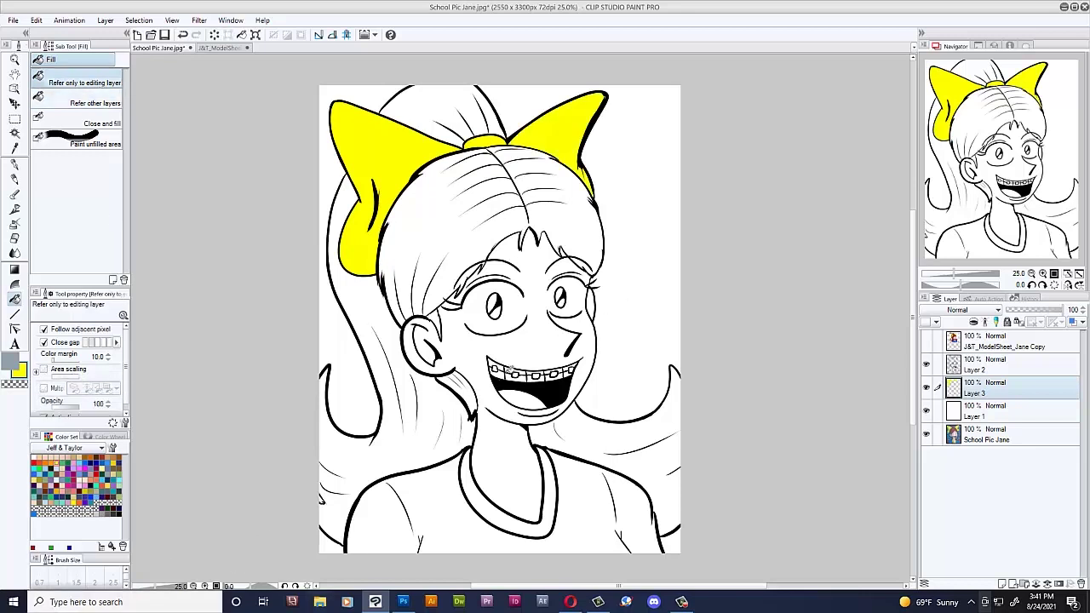
{"action": "left_click", "coordinate": [495, 381]}
{"action": "key", "text": "ctrl+z"}
{"action": "left_click", "coordinate": [95, 103]}
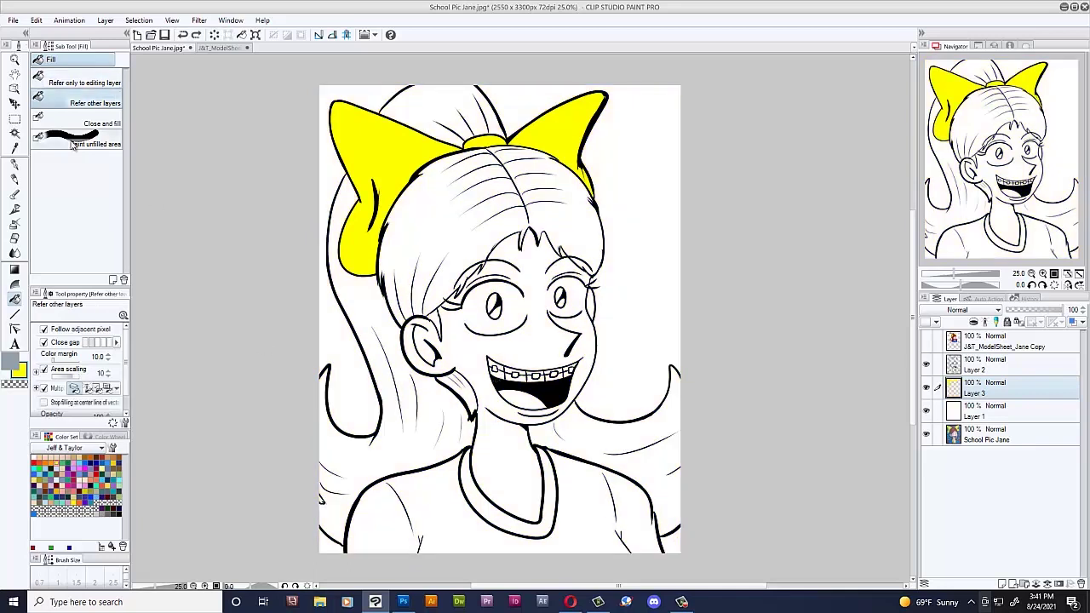
Step: Fill the bangs, ponytail, side strands and both lower hair curls with brownish red
{"action": "left_click", "coordinate": [104, 459]}
{"action": "left_click", "coordinate": [529, 238]}
{"action": "left_click", "coordinate": [443, 111]}
{"action": "left_click", "coordinate": [350, 305]}
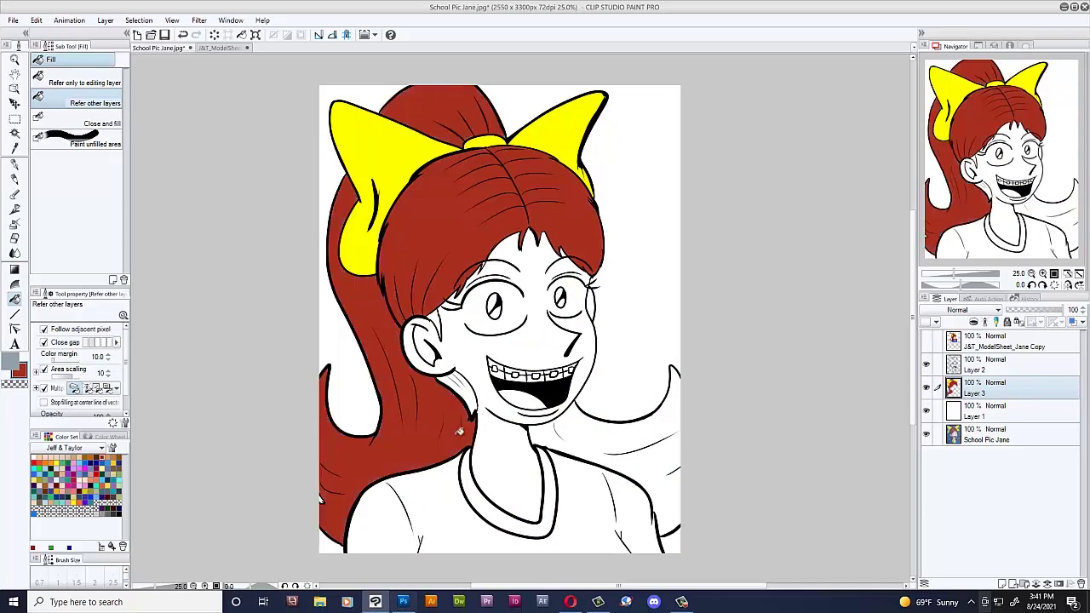
{"action": "left_click", "coordinate": [458, 394]}
{"action": "left_click", "coordinate": [571, 449]}
{"action": "left_click", "coordinate": [439, 317]}
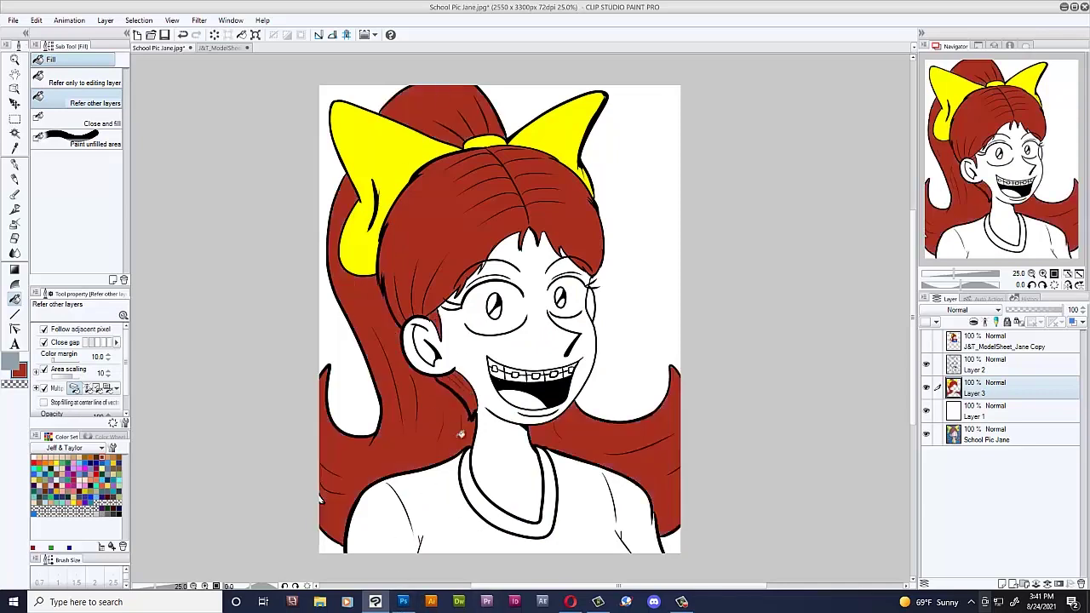
Step: Fill the shirt's collar band with the bow's yellow
{"action": "scroll", "coordinate": [518, 264], "scroll_direction": "up", "scroll_amount": 3}
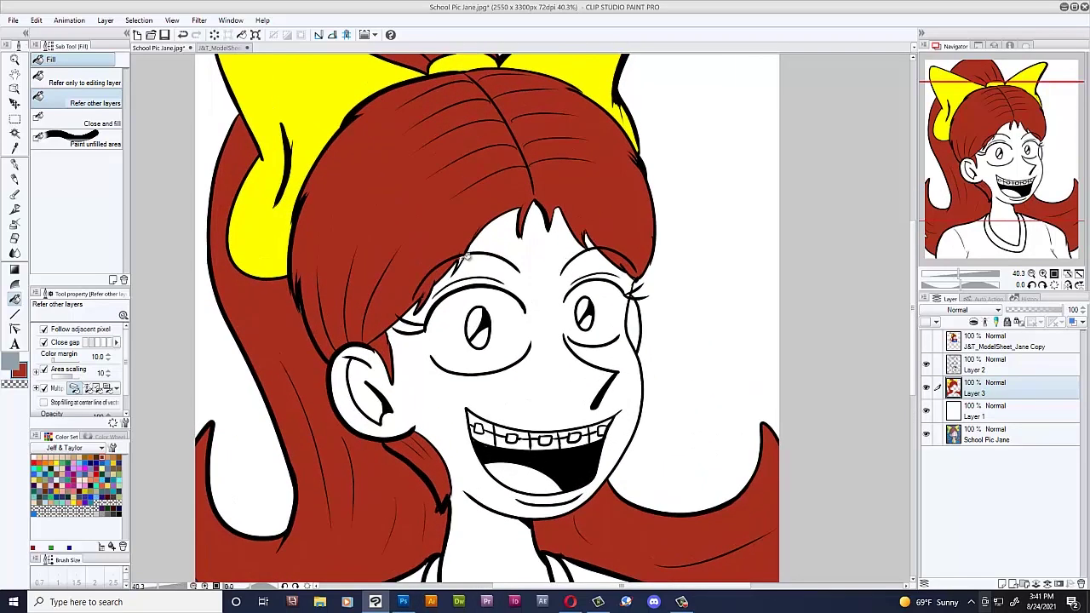
{"action": "scroll", "coordinate": [467, 231], "scroll_direction": "down", "scroll_amount": 3}
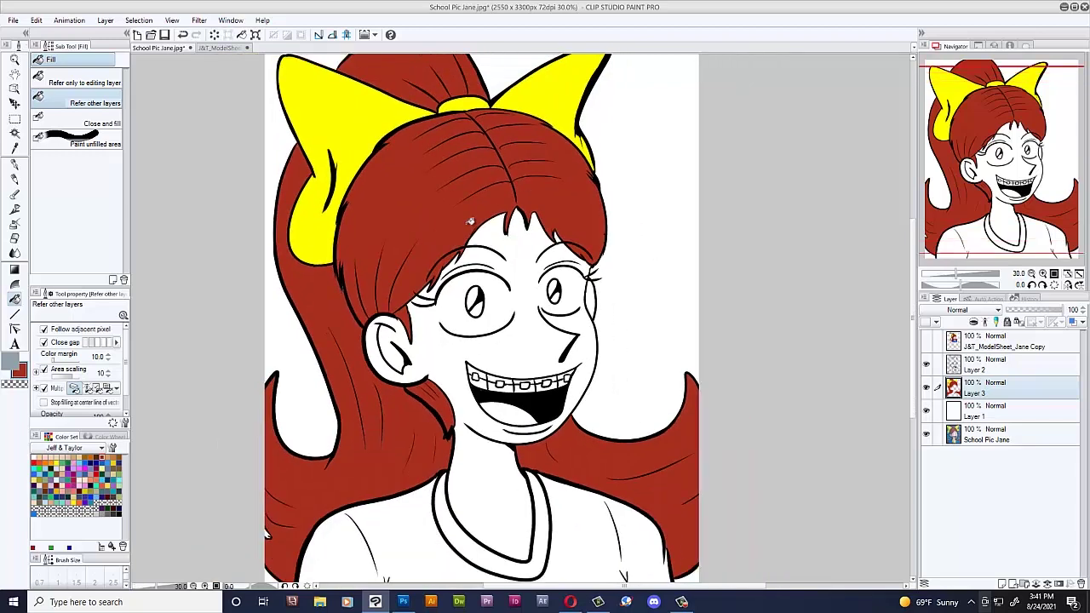
{"action": "left_click_drag", "start_coordinate": [1004, 176], "coordinate": [1000, 198]}
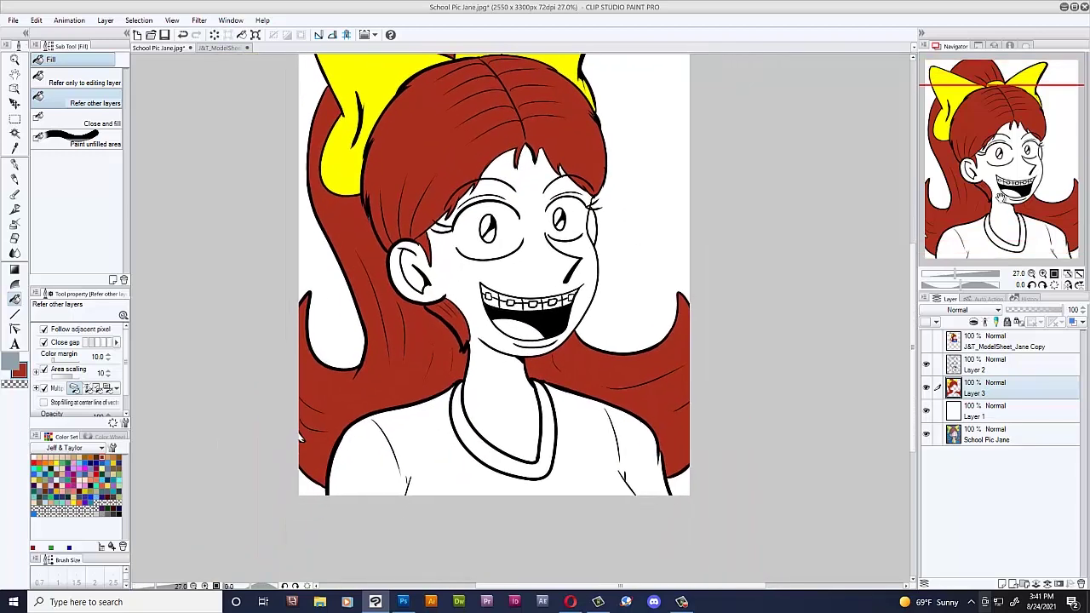
{"action": "left_click", "coordinate": [367, 103], "text": "alt"}
{"action": "left_click", "coordinate": [553, 447]}
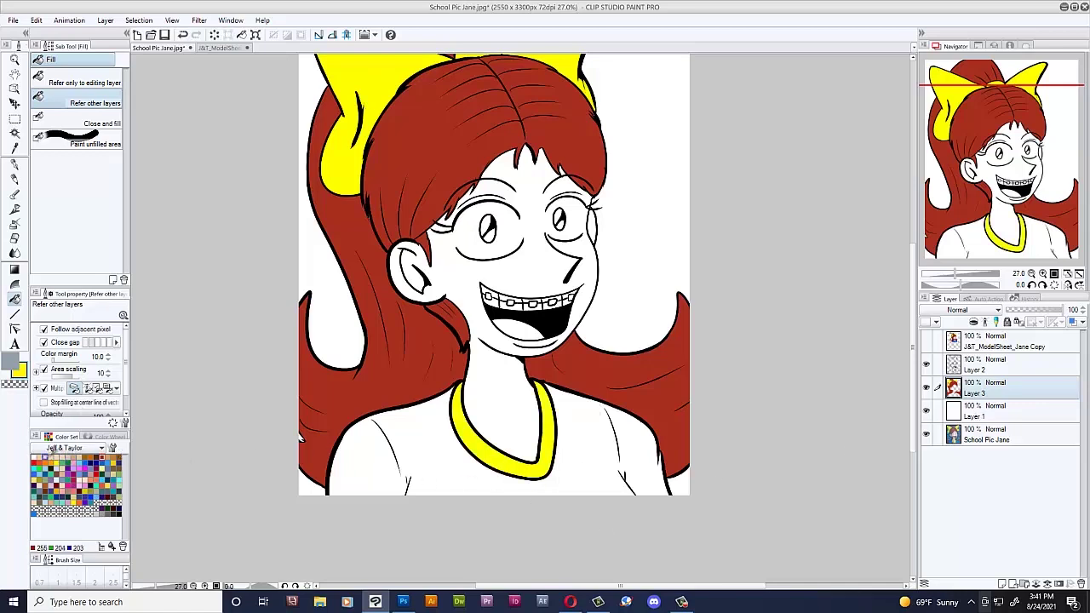
Step: Fill the face, ear and neck with light pink skin color and the shirt with blue
{"action": "left_click", "coordinate": [584, 256]}
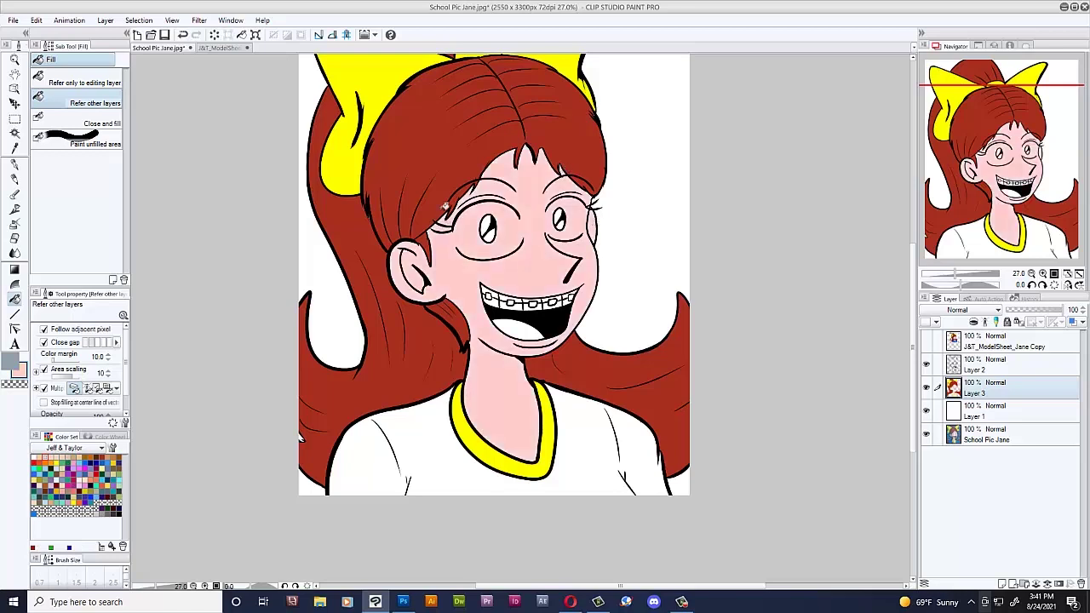
{"action": "left_click", "coordinate": [100, 459]}
{"action": "left_click", "coordinate": [81, 452]}
{"action": "left_click", "coordinate": [436, 457]}
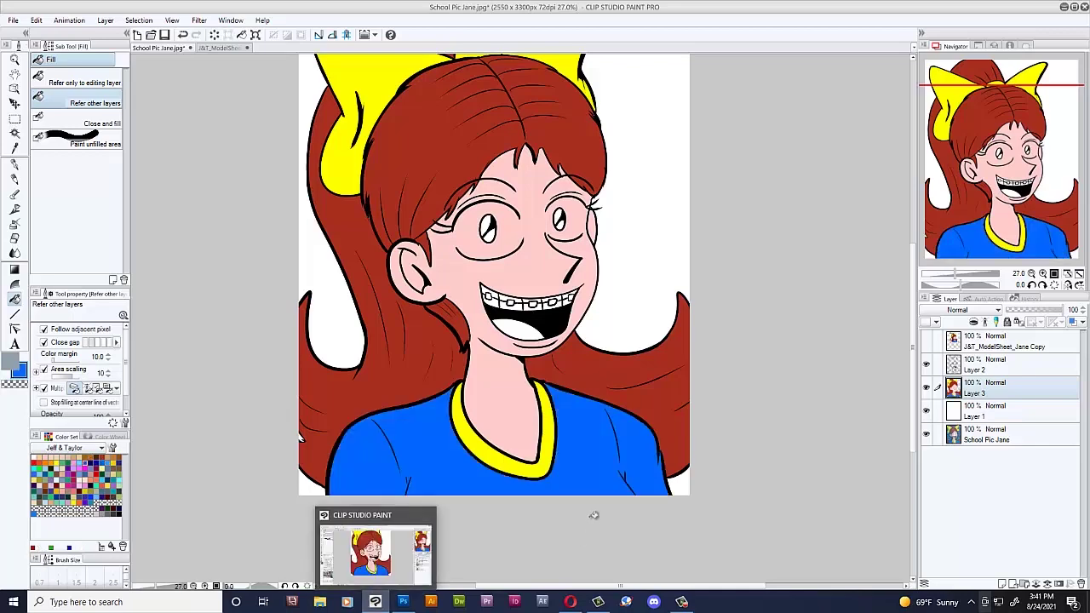
Step: Fill the tongue inside the open mouth with pink
{"action": "scroll", "coordinate": [588, 516], "scroll_direction": "up", "scroll_amount": 3}
{"action": "scroll", "coordinate": [535, 344], "scroll_direction": "up", "scroll_amount": 1}
{"action": "left_click_drag", "start_coordinate": [535, 344], "coordinate": [525, 406]}
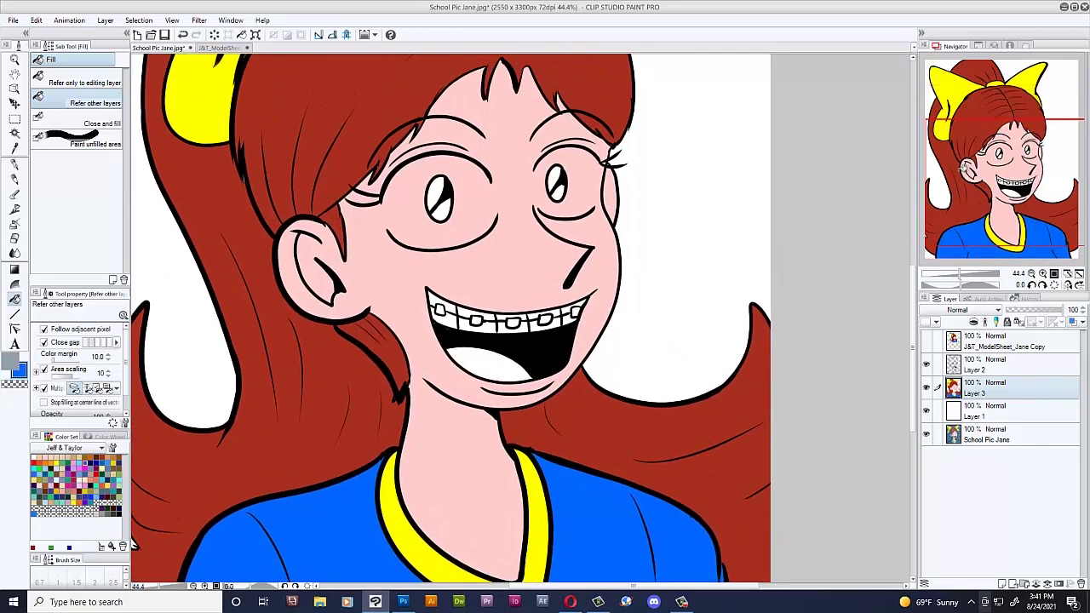
{"action": "left_click", "coordinate": [75, 463]}
{"action": "left_click", "coordinate": [492, 364]}
Step: Touch up unfilled gaps along the hair's edges using the G-pen in the hair's own red
{"action": "scroll", "coordinate": [476, 316], "scroll_direction": "up", "scroll_amount": 1}
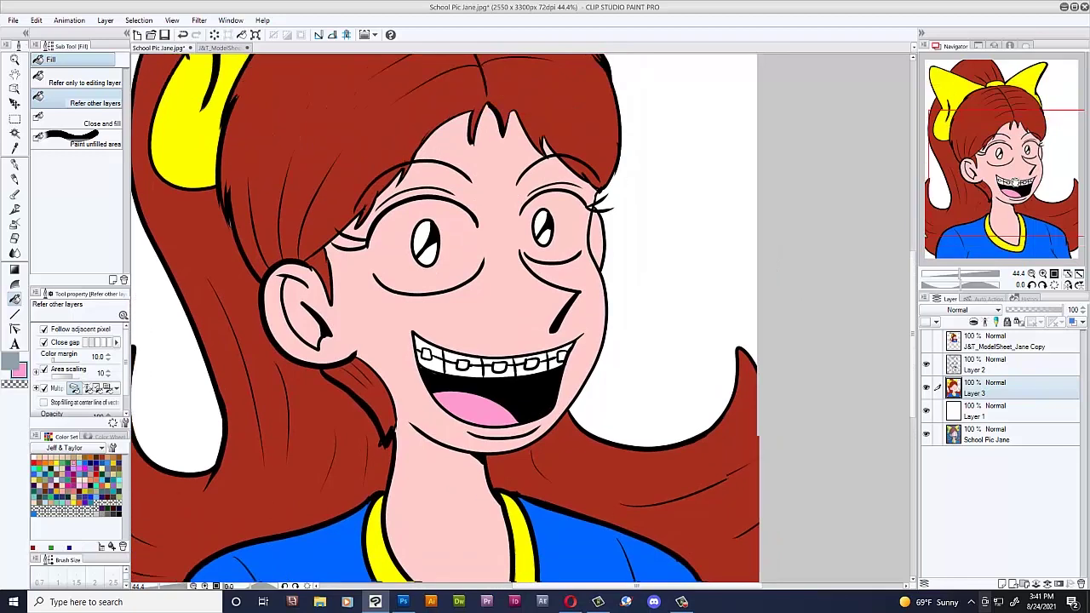
{"action": "left_click", "coordinate": [284, 149], "text": "alt"}
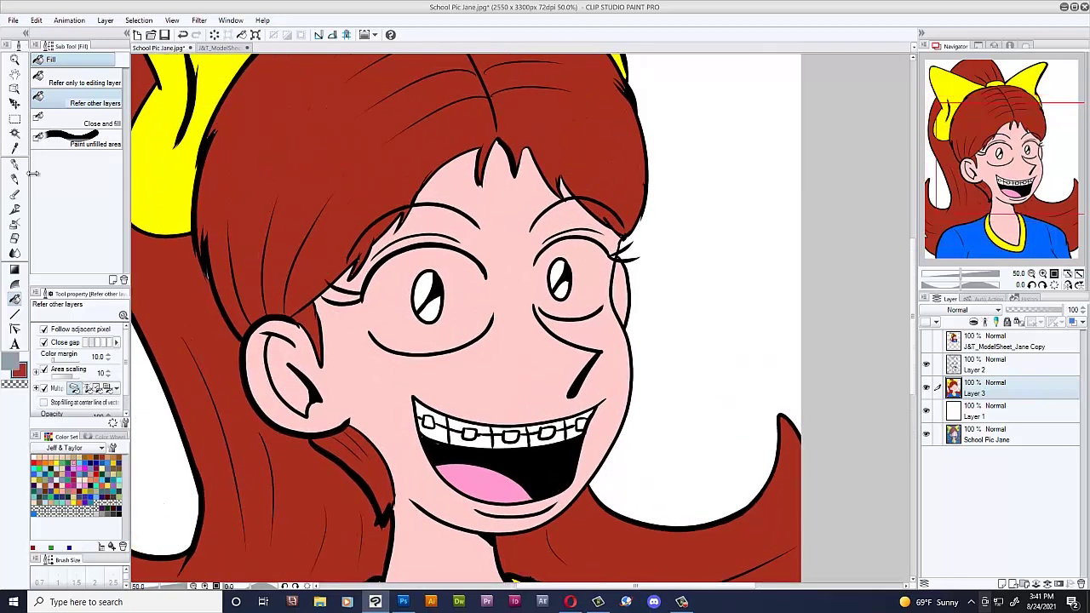
{"action": "key", "text": "p"}
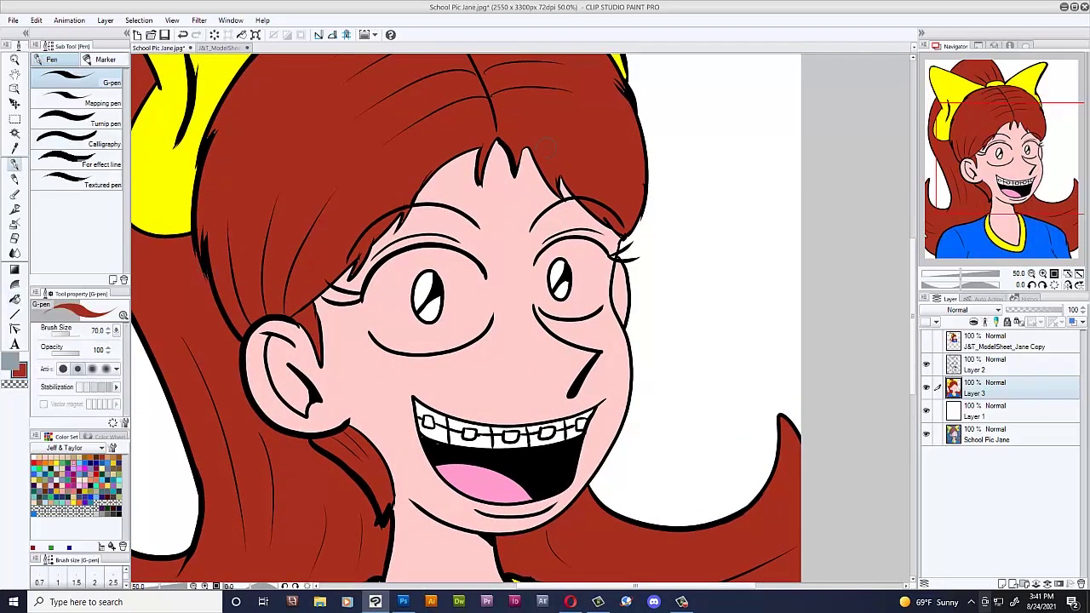
{"action": "left_click_drag", "start_coordinate": [990, 156], "coordinate": [965, 130]}
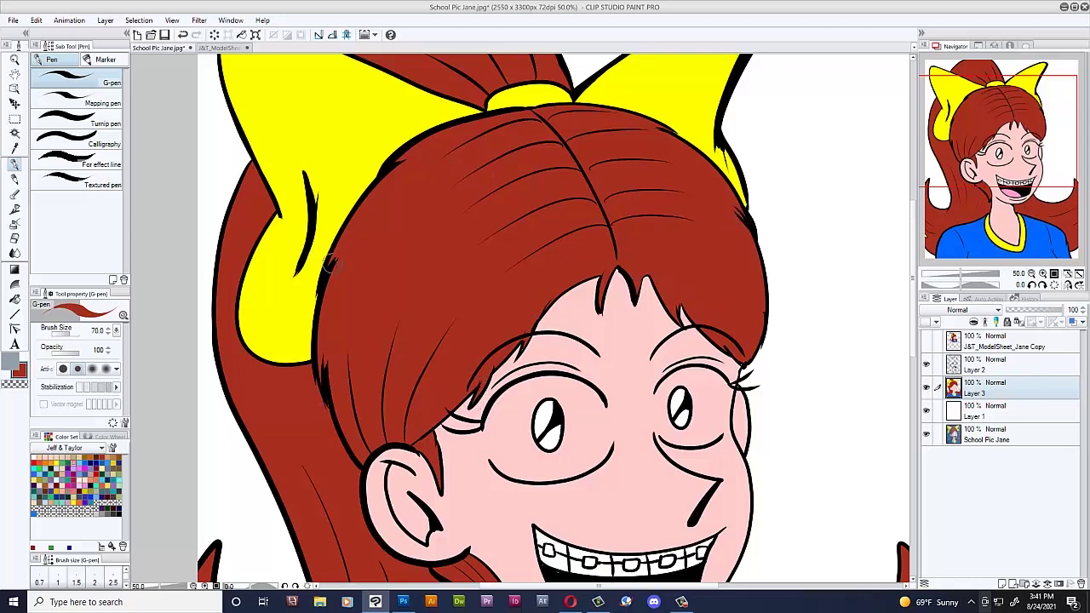
{"action": "left_click_drag", "start_coordinate": [1019, 146], "coordinate": [1011, 168]}
Step: Reduce the G-pen to size 20 and paint the braces' brackets dark purple
{"action": "scroll", "coordinate": [434, 309], "scroll_direction": "up", "scroll_amount": 2}
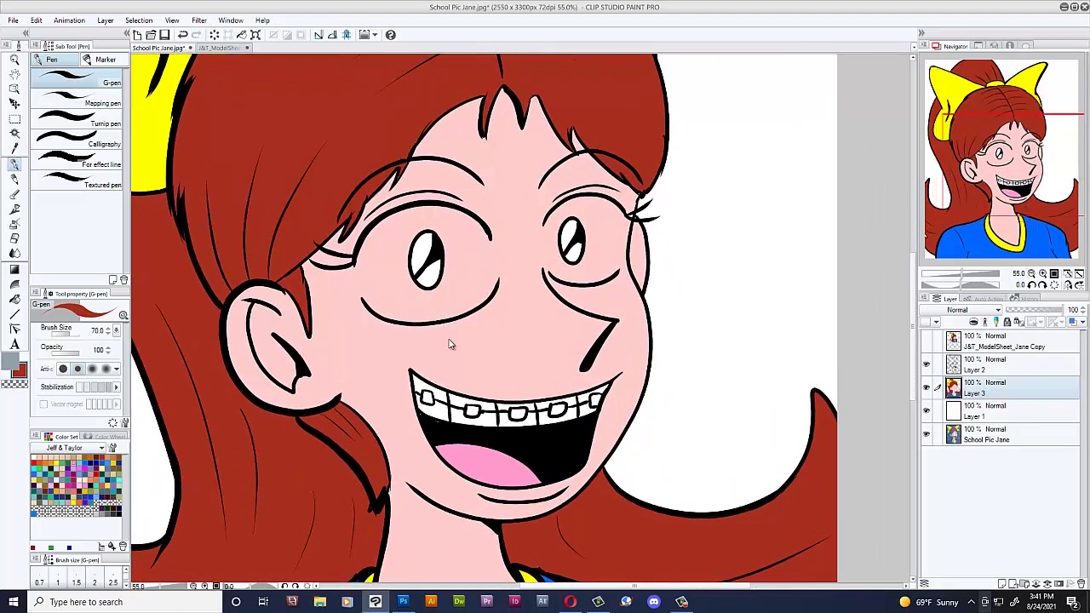
{"action": "left_click", "coordinate": [538, 457], "text": "alt"}
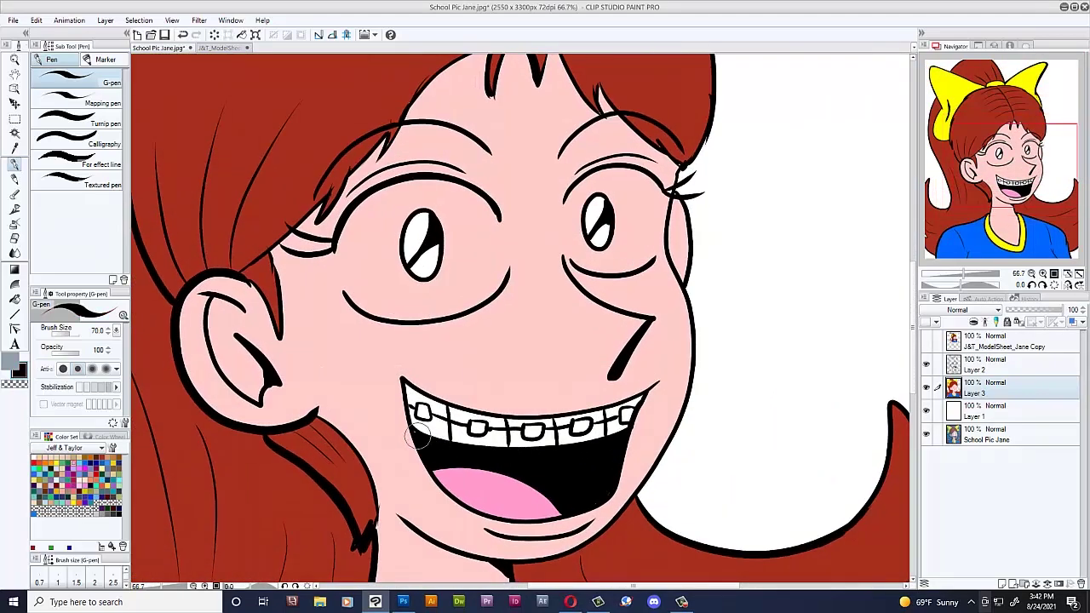
{"action": "left_click", "coordinate": [77, 465]}
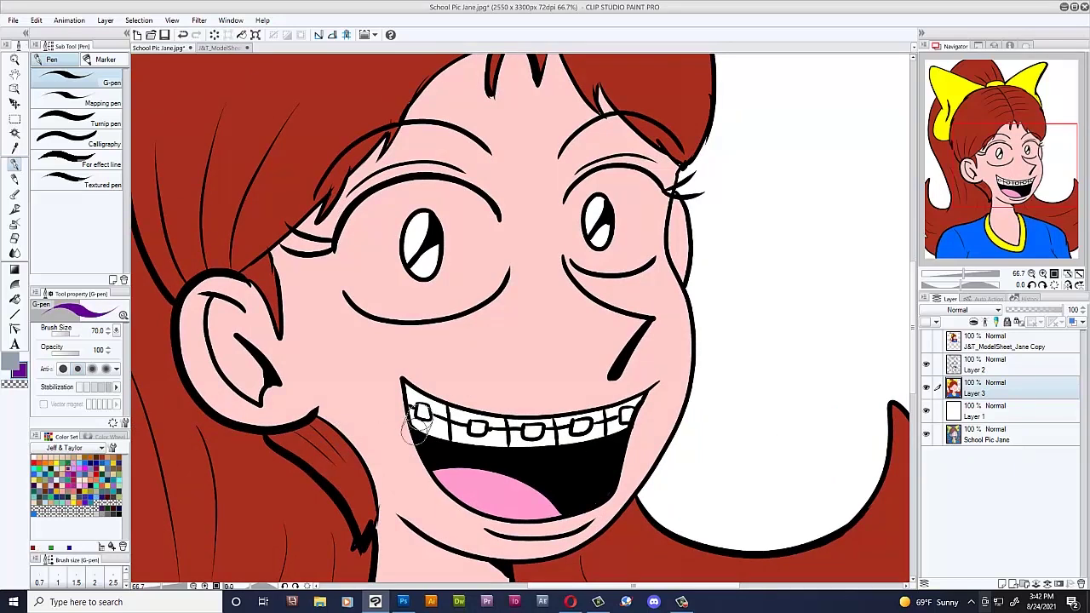
{"action": "key", "text": "bracketleft"}
{"action": "key", "text": "bracketleft"}
{"action": "key", "text": "bracketleft"}
{"action": "key", "text": "bracketleft"}
{"action": "key", "text": "bracketleft"}
{"action": "key", "text": "bracketleft"}
{"action": "scroll", "coordinate": [426, 404], "scroll_direction": "up", "scroll_amount": 2}
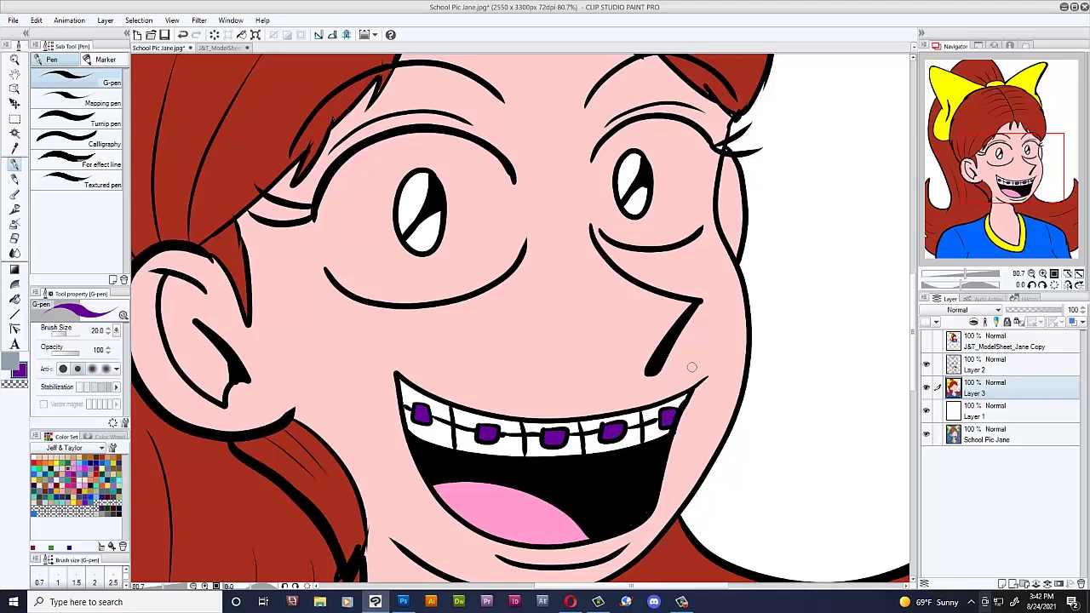
Step: Paint both eyeballs white, enlarging the G-pen to size 70, and clean up around the far eye with the skin color
{"action": "left_click", "coordinate": [35, 459]}
{"action": "key", "text": "]"}
{"action": "mouse_move", "coordinate": [342, 170]}
{"action": "left_mouse_down"}
{"action": "mouse_move", "coordinate": [325, 222]}
{"action": "mouse_move", "coordinate": [334, 270]}
{"action": "mouse_move", "coordinate": [402, 296]}
{"action": "mouse_move", "coordinate": [481, 278]}
{"action": "mouse_move", "coordinate": [507, 254]}
{"action": "mouse_move", "coordinate": [515, 223]}
{"action": "mouse_move", "coordinate": [504, 175]}
{"action": "mouse_move", "coordinate": [470, 147]}
{"action": "mouse_move", "coordinate": [396, 140]}
{"action": "mouse_move", "coordinate": [342, 176]}
{"action": "mouse_move", "coordinate": [351, 230]}
{"action": "mouse_move", "coordinate": [343, 173]}
{"action": "mouse_move", "coordinate": [354, 281]}
{"action": "mouse_move", "coordinate": [358, 200]}
{"action": "mouse_move", "coordinate": [368, 179]}
{"action": "mouse_move", "coordinate": [385, 275]}
{"action": "mouse_move", "coordinate": [403, 161]}
{"action": "mouse_move", "coordinate": [415, 272]}
{"action": "mouse_move", "coordinate": [450, 235]}
{"action": "mouse_move", "coordinate": [481, 273]}
{"action": "mouse_move", "coordinate": [494, 179]}
{"action": "mouse_move", "coordinate": [421, 145]}
{"action": "mouse_move", "coordinate": [457, 264]}
{"action": "mouse_move", "coordinate": [486, 182]}
{"action": "left_mouse_up"}
{"action": "key", "text": "]"}
{"action": "key", "text": "]"}
{"action": "mouse_move", "coordinate": [623, 134]}
{"action": "left_mouse_down"}
{"action": "mouse_move", "coordinate": [601, 214]}
{"action": "mouse_move", "coordinate": [642, 234]}
{"action": "mouse_move", "coordinate": [687, 223]}
{"action": "mouse_move", "coordinate": [697, 145]}
{"action": "mouse_move", "coordinate": [656, 125]}
{"action": "mouse_move", "coordinate": [612, 173]}
{"action": "mouse_move", "coordinate": [626, 158]}
{"action": "mouse_move", "coordinate": [637, 230]}
{"action": "mouse_move", "coordinate": [676, 138]}
{"action": "mouse_move", "coordinate": [685, 209]}
{"action": "mouse_move", "coordinate": [672, 232]}
{"action": "mouse_move", "coordinate": [643, 234]}
{"action": "left_mouse_up"}
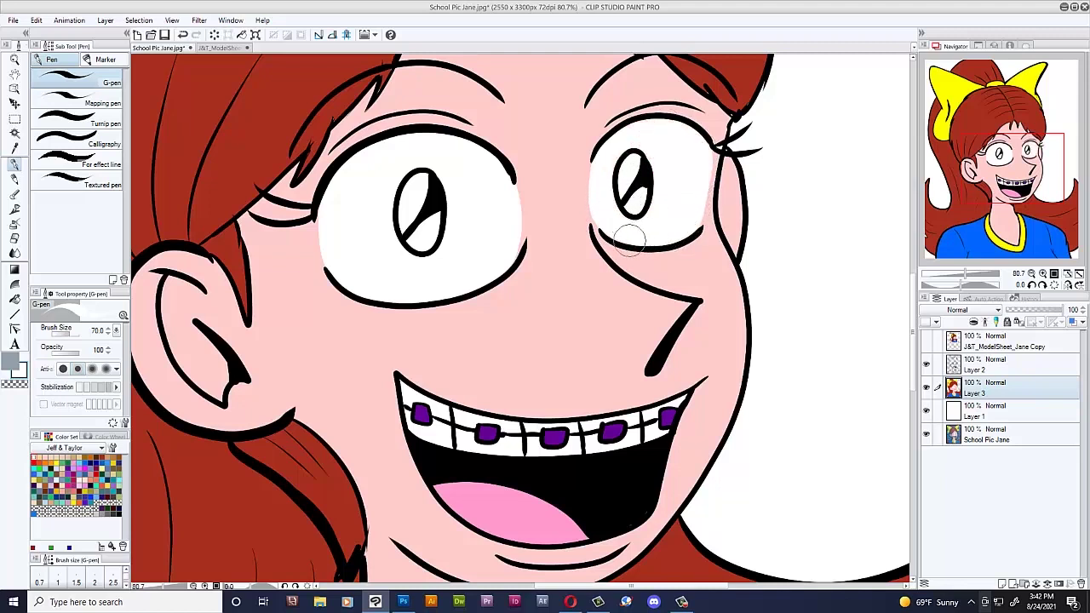
{"action": "left_click", "coordinate": [651, 83], "text": "alt"}
{"action": "left_click_drag", "start_coordinate": [724, 154], "coordinate": [702, 98]}
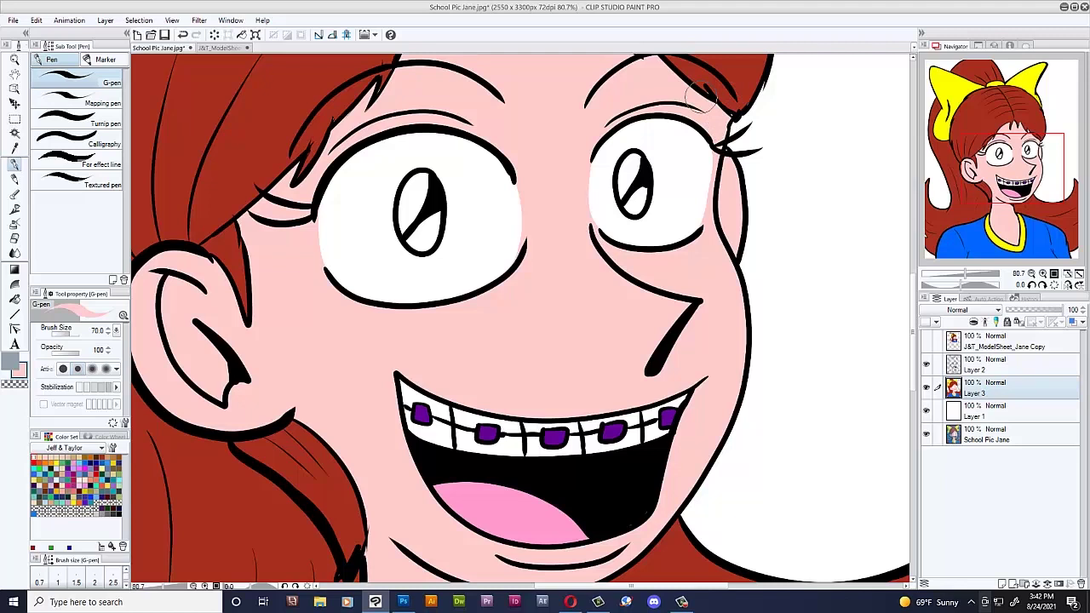
Step: Reduce the G-pen to size 25 and paint the lower part of both irises cyan
{"action": "left_click", "coordinate": [38, 466]}
{"action": "key", "text": "bracketleft"}
{"action": "key", "text": "bracketleft"}
{"action": "key", "text": "bracketleft"}
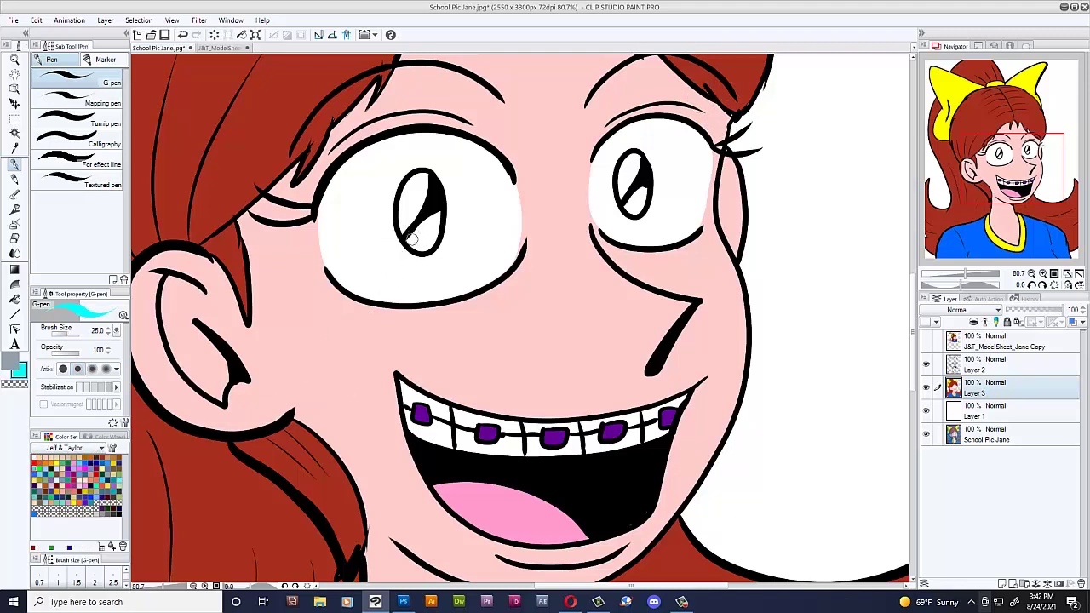
{"action": "mouse_move", "coordinate": [411, 239]}
{"action": "left_mouse_down"}
{"action": "mouse_move", "coordinate": [434, 217]}
{"action": "mouse_move", "coordinate": [417, 247]}
{"action": "mouse_move", "coordinate": [432, 219]}
{"action": "left_mouse_up"}
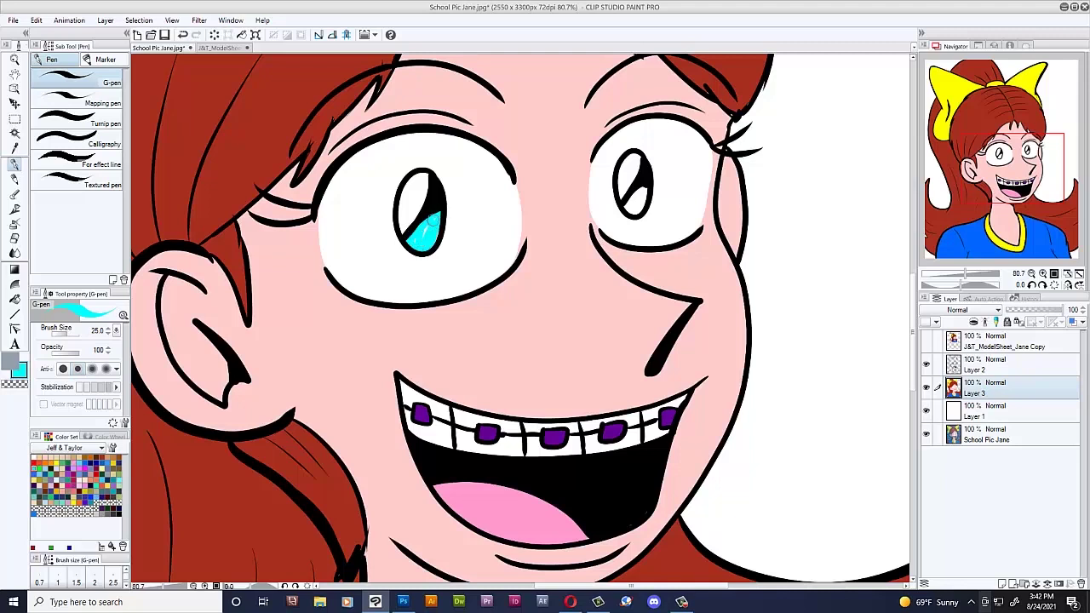
{"action": "mouse_move", "coordinate": [628, 202]}
{"action": "left_mouse_down"}
{"action": "mouse_move", "coordinate": [640, 194]}
{"action": "mouse_move", "coordinate": [634, 211]}
{"action": "left_mouse_up"}
Step: Set the main drawing color to very dark navy and add a new layer above Layer 3
{"action": "scroll", "coordinate": [655, 169], "scroll_direction": "down", "scroll_amount": 3}
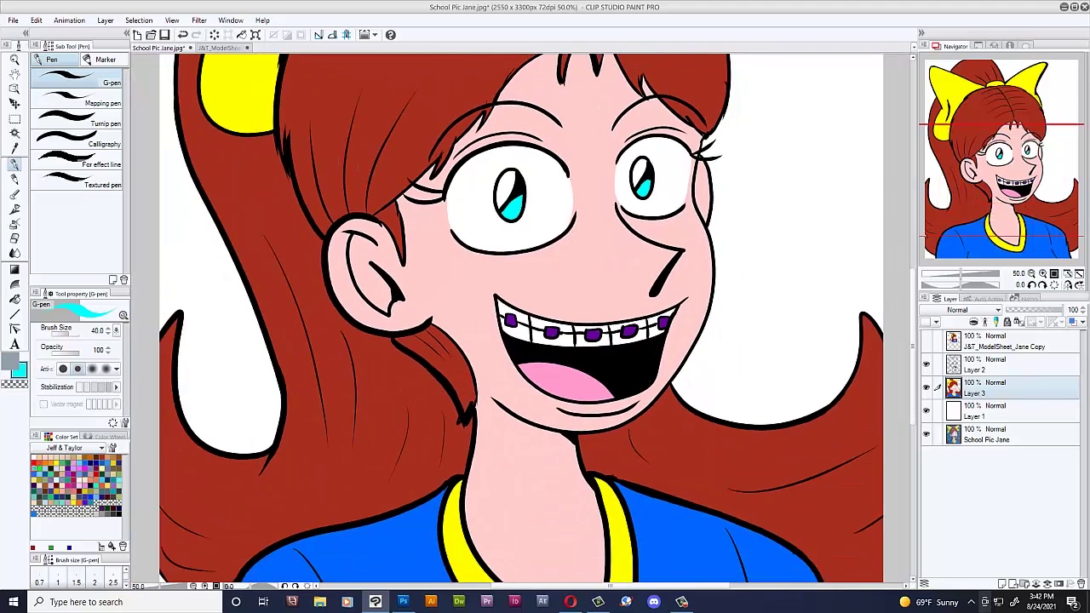
{"action": "scroll", "coordinate": [631, 379], "scroll_direction": "down", "scroll_amount": 3}
{"action": "scroll", "coordinate": [643, 330], "scroll_direction": "down", "scroll_amount": 1}
{"action": "scroll", "coordinate": [643, 328], "scroll_direction": "up", "scroll_amount": 1}
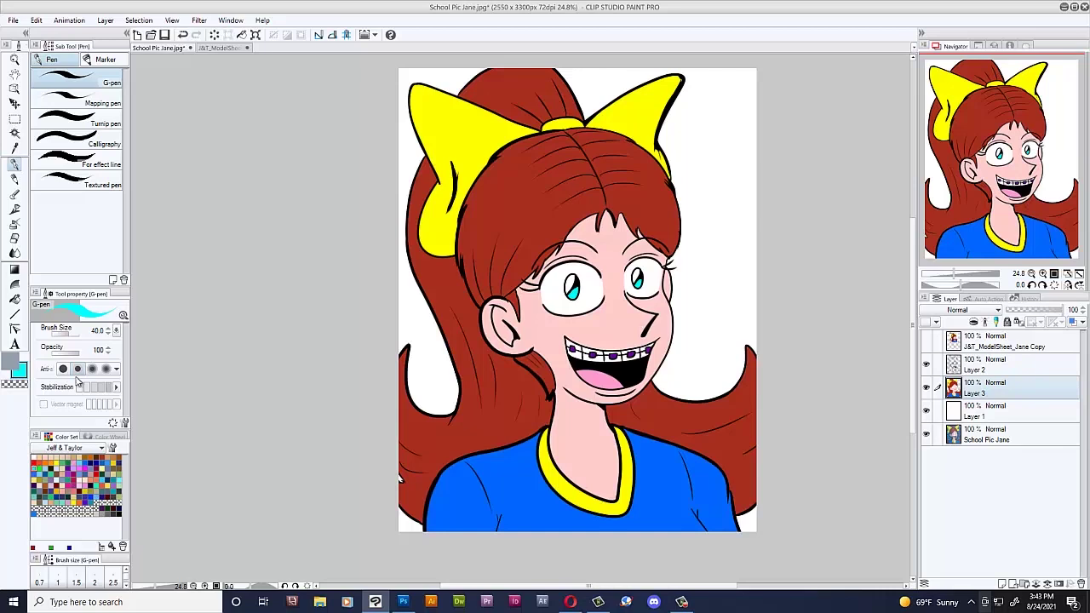
{"action": "left_click", "coordinate": [17, 358]}
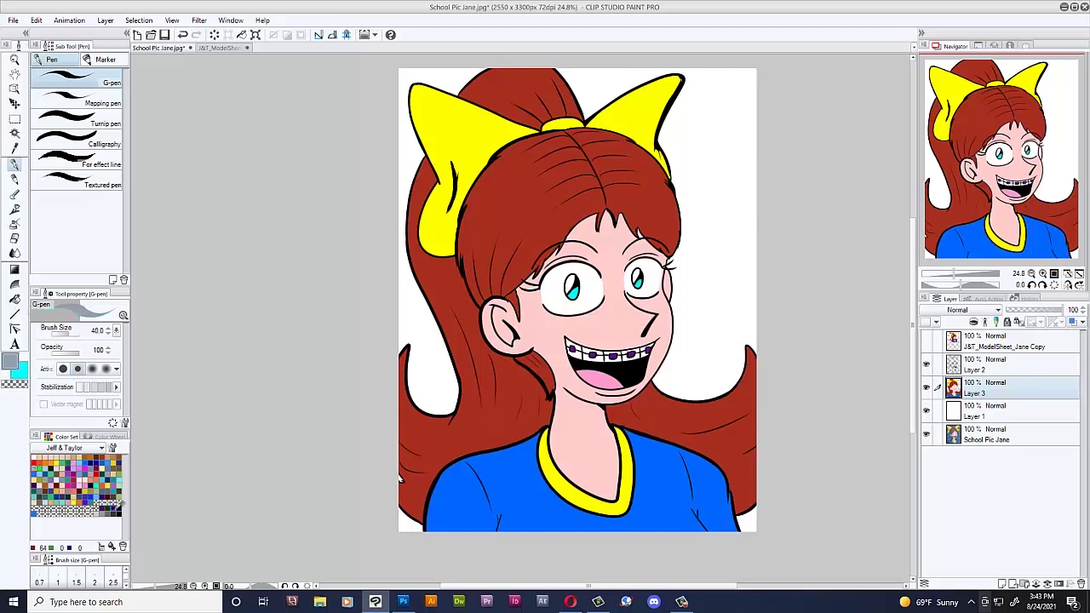
{"action": "left_click", "coordinate": [115, 508]}
{"action": "left_click", "coordinate": [121, 502]}
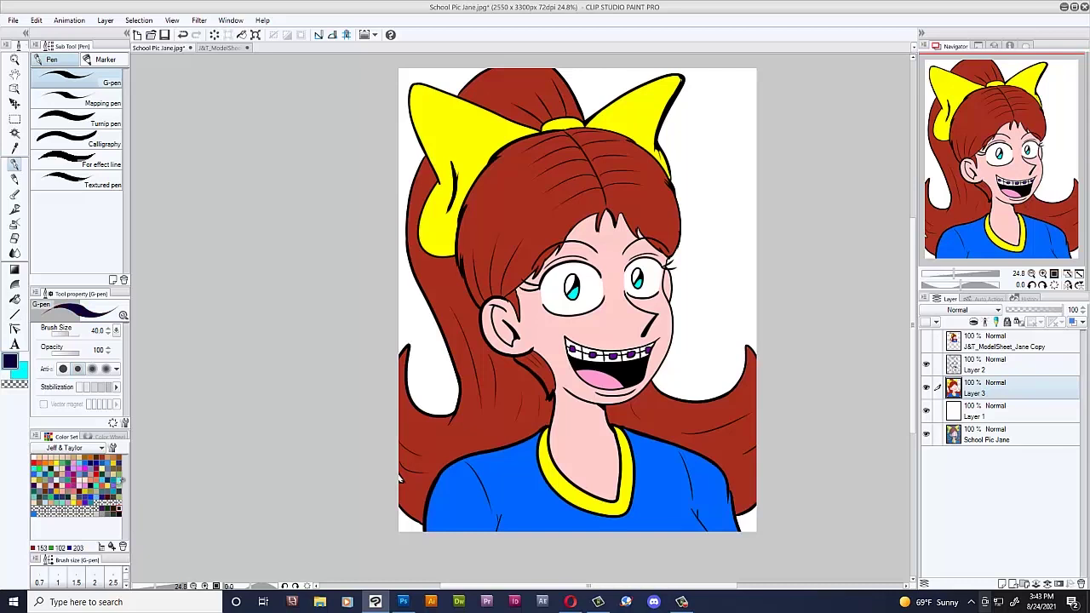
{"action": "left_click", "coordinate": [1002, 583]}
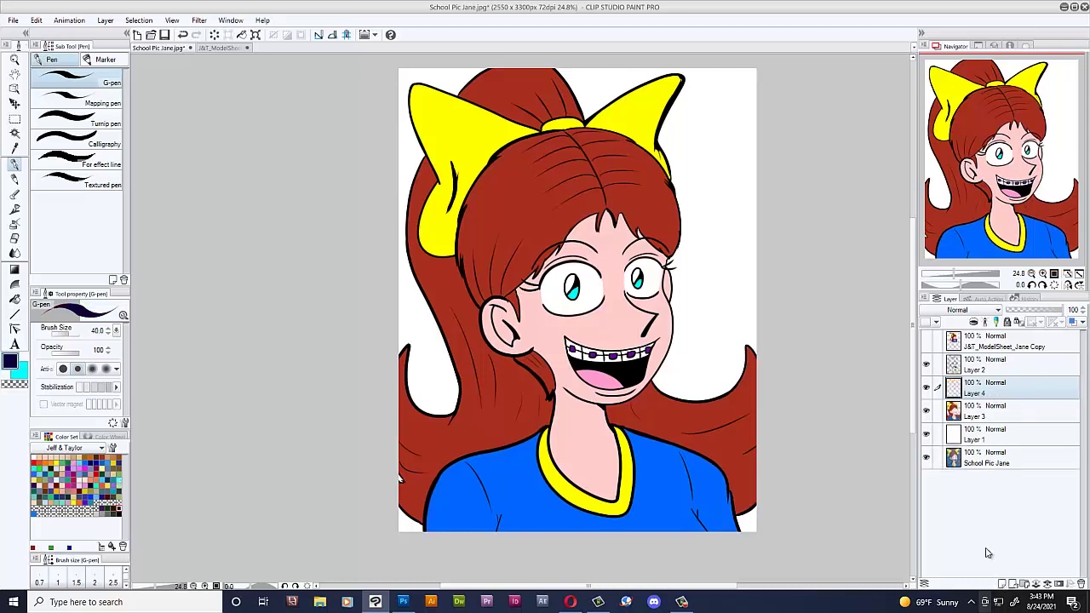
Step: Set Layer 4's blending mode to Multiply and its opacity to 20%
{"action": "scroll", "coordinate": [399, 479], "scroll_direction": "up", "scroll_amount": 1}
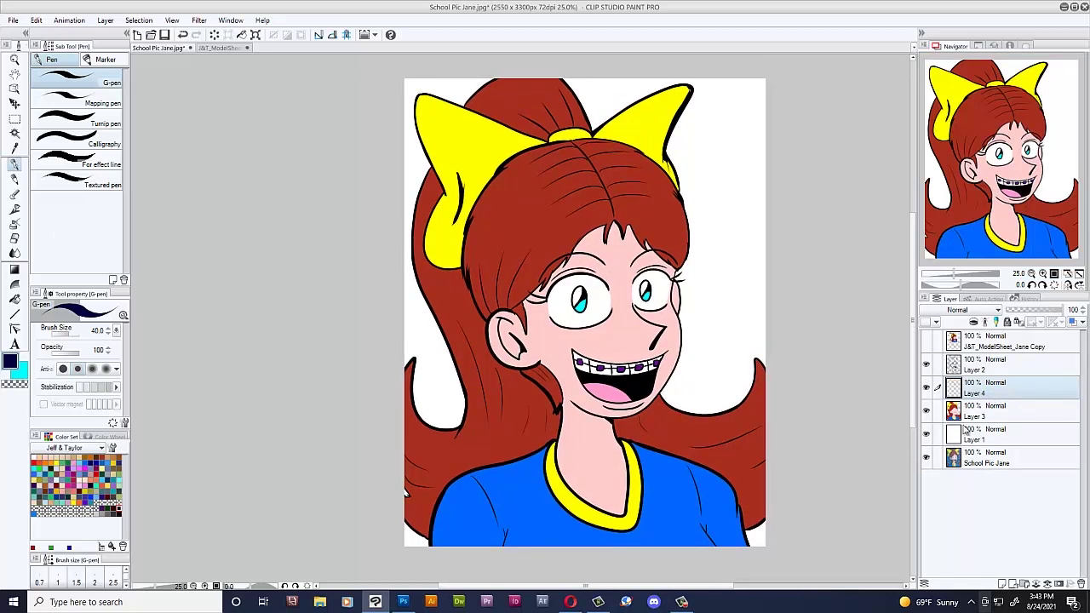
{"action": "left_click", "coordinate": [970, 310]}
{"action": "left_click", "coordinate": [960, 347]}
{"action": "left_click", "coordinate": [1022, 309]}
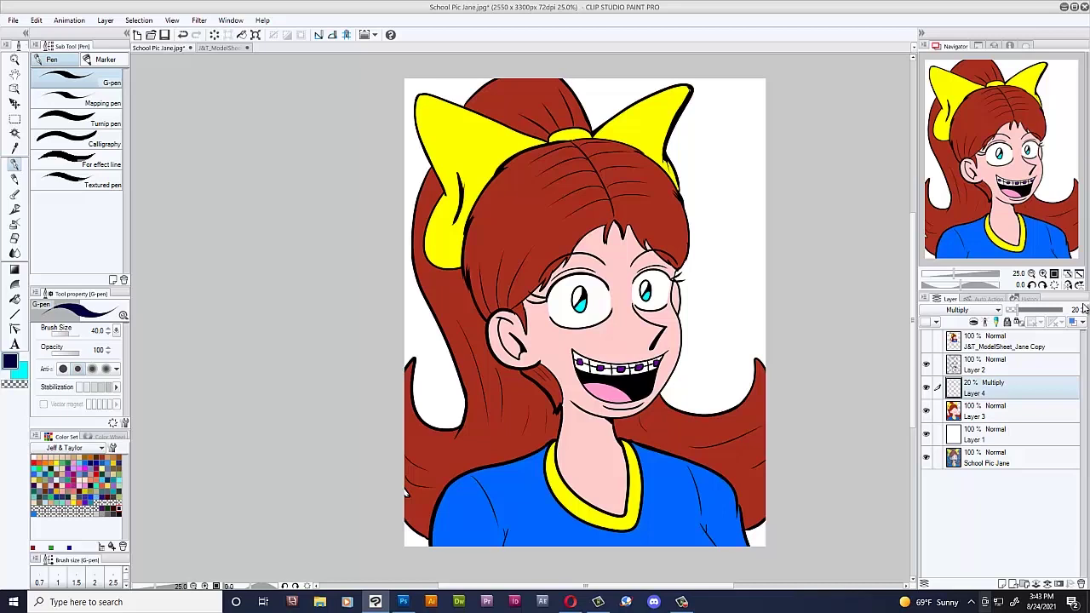
Step: Shade the near bow loop with the G-pen at size 120, and the near side of the hair and inner ear at size 150
{"action": "scroll", "coordinate": [438, 115], "scroll_direction": "up", "scroll_amount": 1}
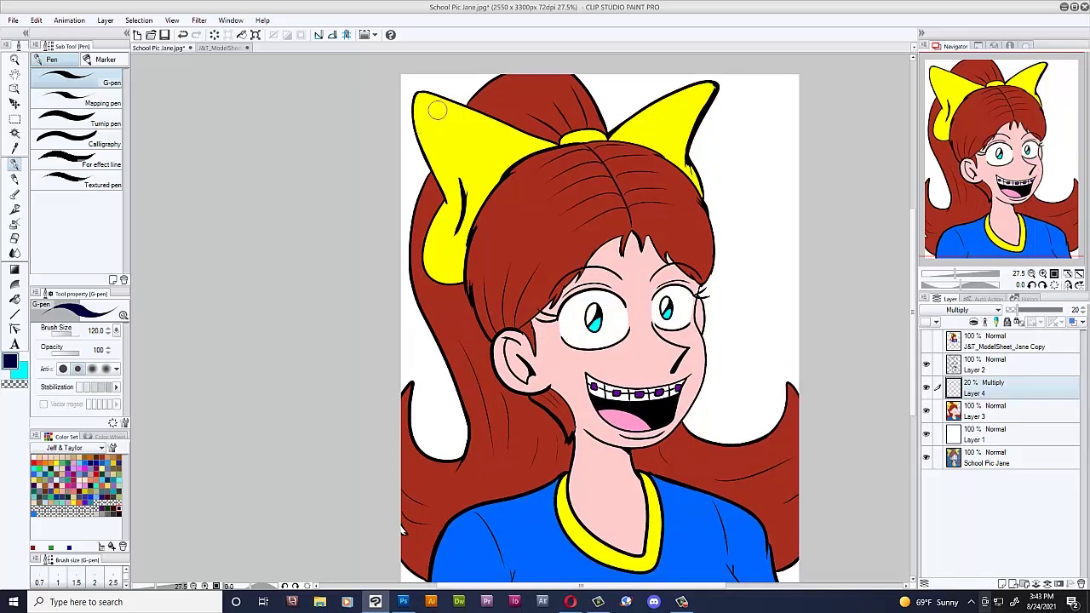
{"action": "scroll", "coordinate": [456, 124], "scroll_direction": "up", "scroll_amount": 2}
{"action": "scroll", "coordinate": [619, 292], "scroll_direction": "down", "scroll_amount": 1}
{"action": "left_click_drag", "start_coordinate": [957, 153], "coordinate": [964, 156]}
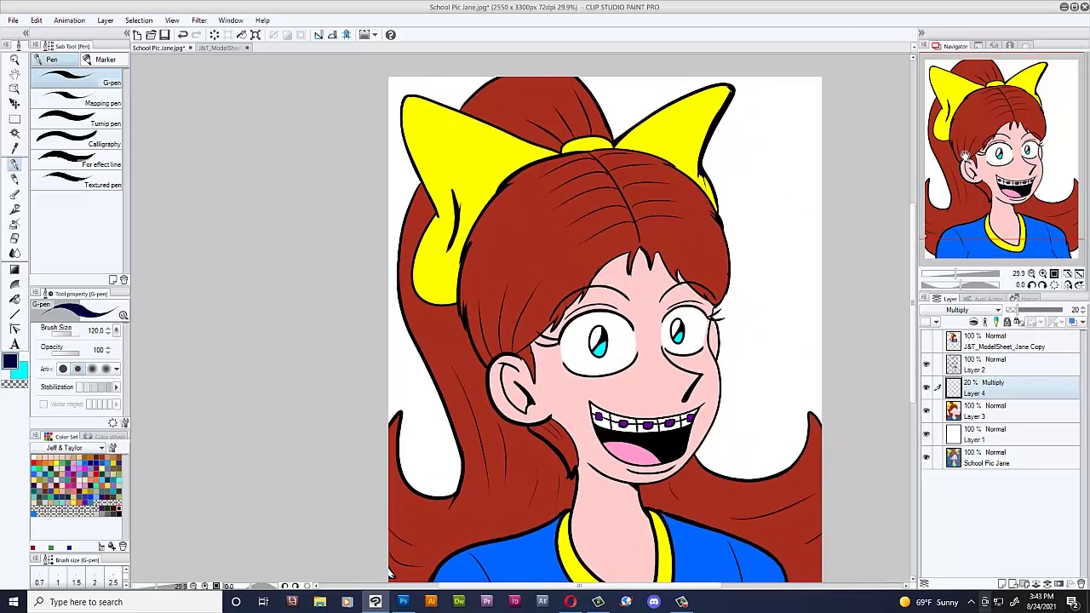
{"action": "mouse_move", "coordinate": [414, 100]}
{"action": "left_mouse_down"}
{"action": "mouse_move", "coordinate": [447, 200]}
{"action": "mouse_move", "coordinate": [436, 300]}
{"action": "left_mouse_up"}
{"action": "left_click_drag", "start_coordinate": [459, 222], "coordinate": [453, 257]}
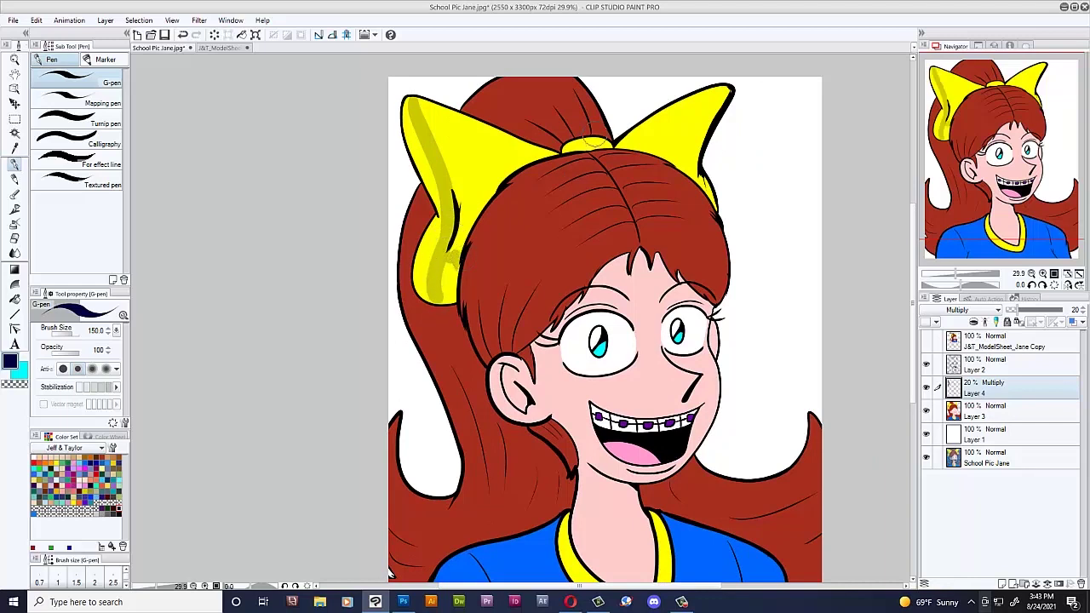
{"action": "mouse_move", "coordinate": [545, 168]}
{"action": "left_mouse_down"}
{"action": "mouse_move", "coordinate": [499, 248]}
{"action": "mouse_move", "coordinate": [495, 323]}
{"action": "mouse_move", "coordinate": [499, 313]}
{"action": "mouse_move", "coordinate": [510, 374]}
{"action": "left_mouse_up"}
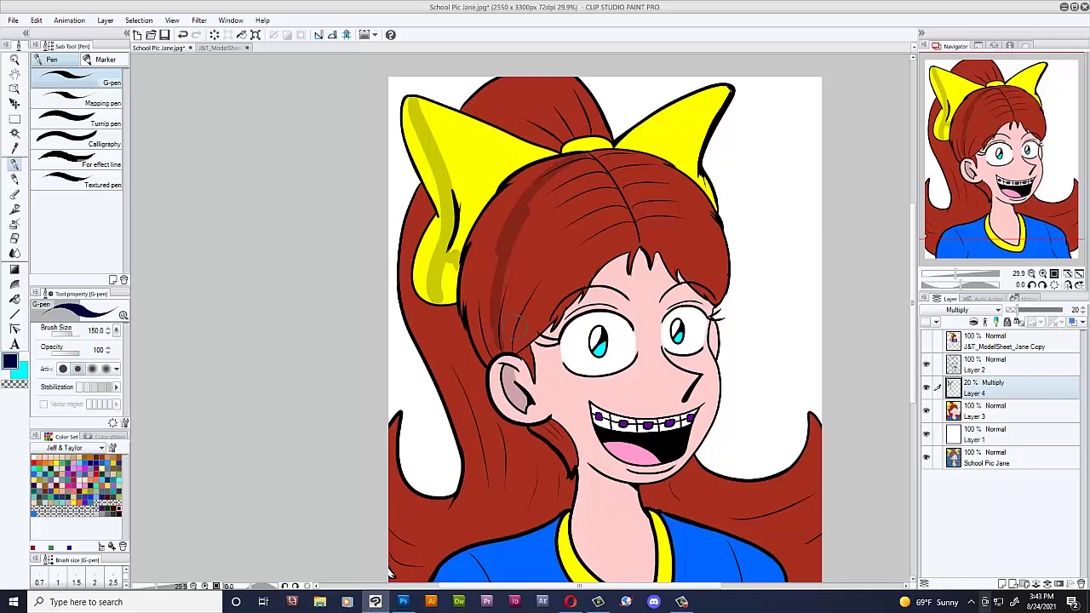
Step: Hide Layer 1 and Layer 3 to examine the shading on the original portrait, and show both layers again
{"action": "scroll", "coordinate": [553, 290], "scroll_direction": "down", "scroll_amount": 1}
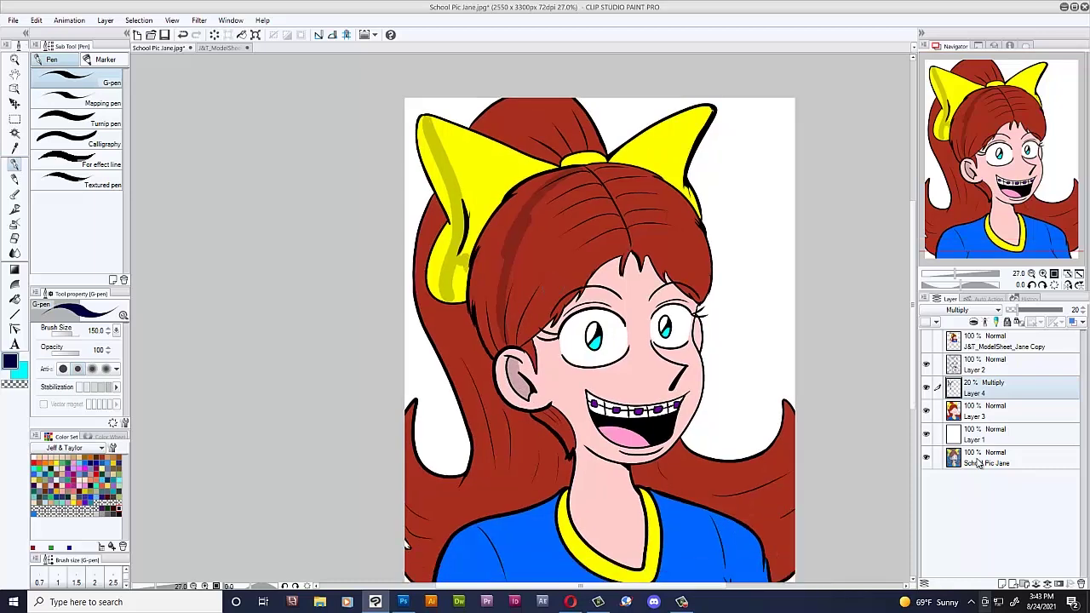
{"action": "left_click", "coordinate": [927, 434]}
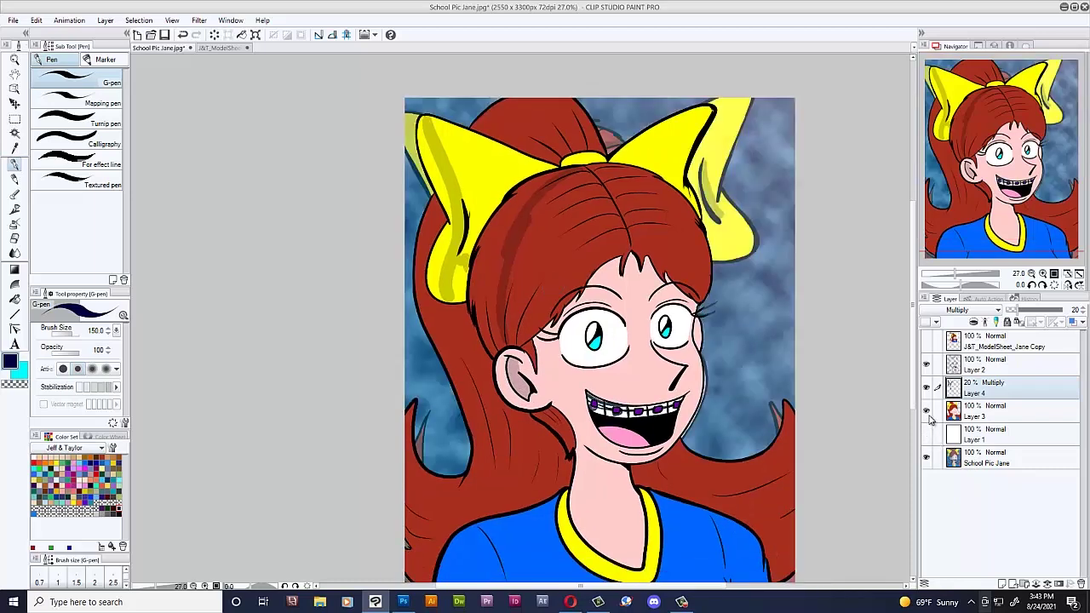
{"action": "left_click", "coordinate": [926, 412]}
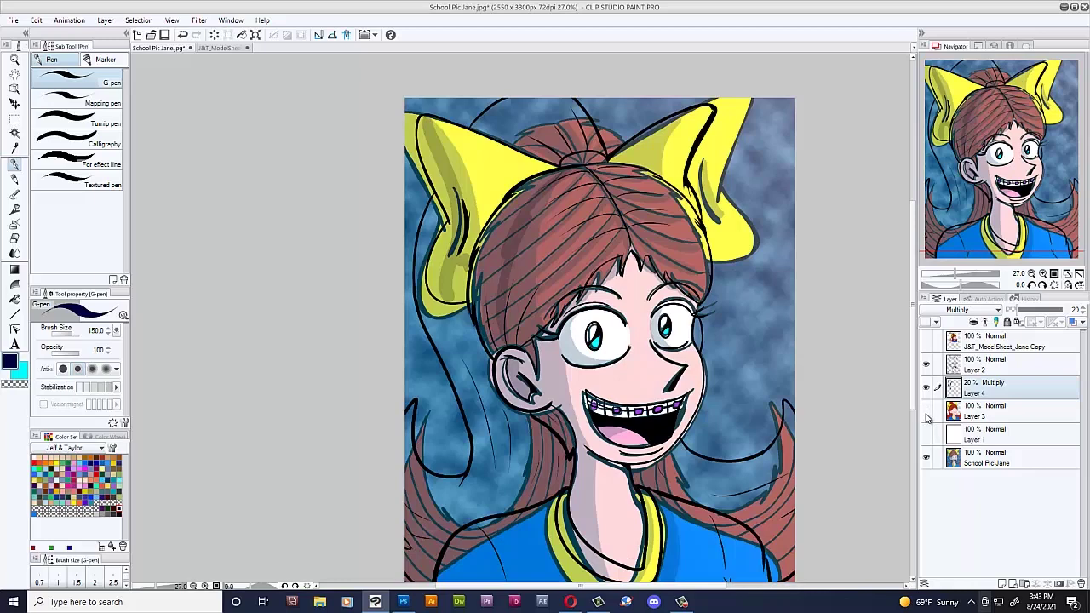
{"action": "left_click", "coordinate": [927, 412]}
{"action": "left_click", "coordinate": [927, 435]}
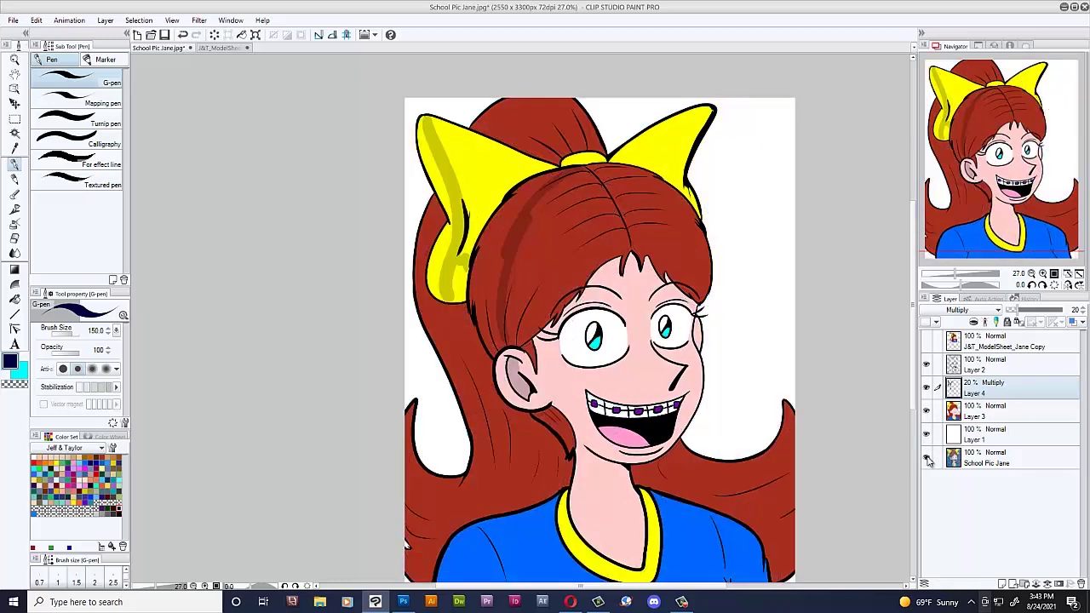
Step: Shade the near side of the face and neck, the outer part of the near bow loop, and the top of the ponytail
{"action": "mouse_move", "coordinate": [524, 212]}
{"action": "left_mouse_down"}
{"action": "mouse_move", "coordinate": [504, 299]}
{"action": "mouse_move", "coordinate": [579, 453]}
{"action": "mouse_move", "coordinate": [576, 519]}
{"action": "left_mouse_up"}
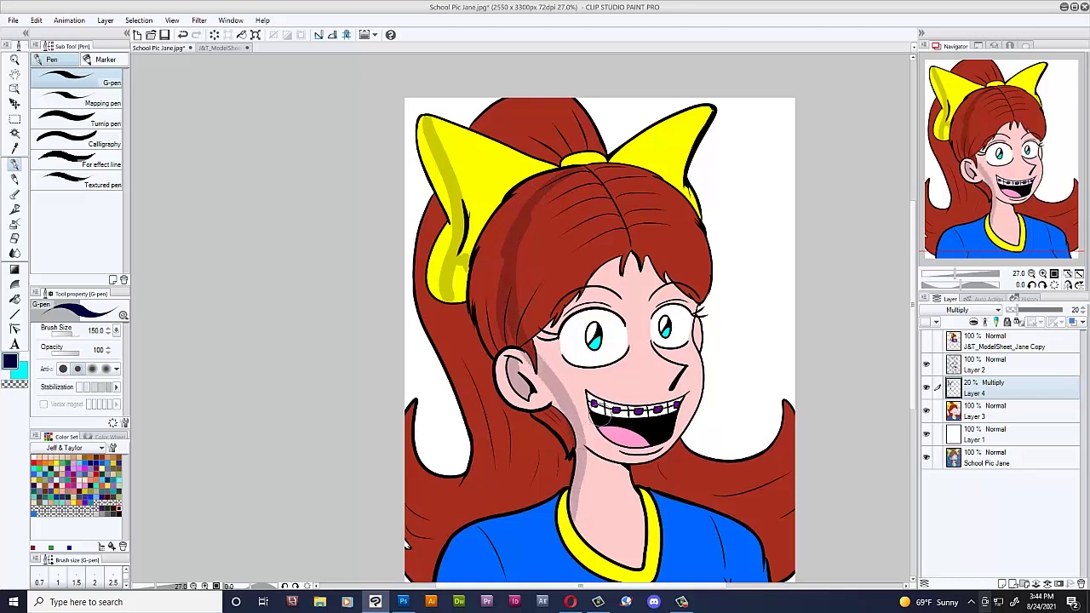
{"action": "mouse_move", "coordinate": [430, 119]}
{"action": "left_mouse_down"}
{"action": "mouse_move", "coordinate": [470, 253]}
{"action": "mouse_move", "coordinate": [465, 245]}
{"action": "left_mouse_up"}
{"action": "left_click_drag", "start_coordinate": [512, 99], "coordinate": [550, 165]}
{"action": "scroll", "coordinate": [479, 252], "scroll_direction": "up", "scroll_amount": 2}
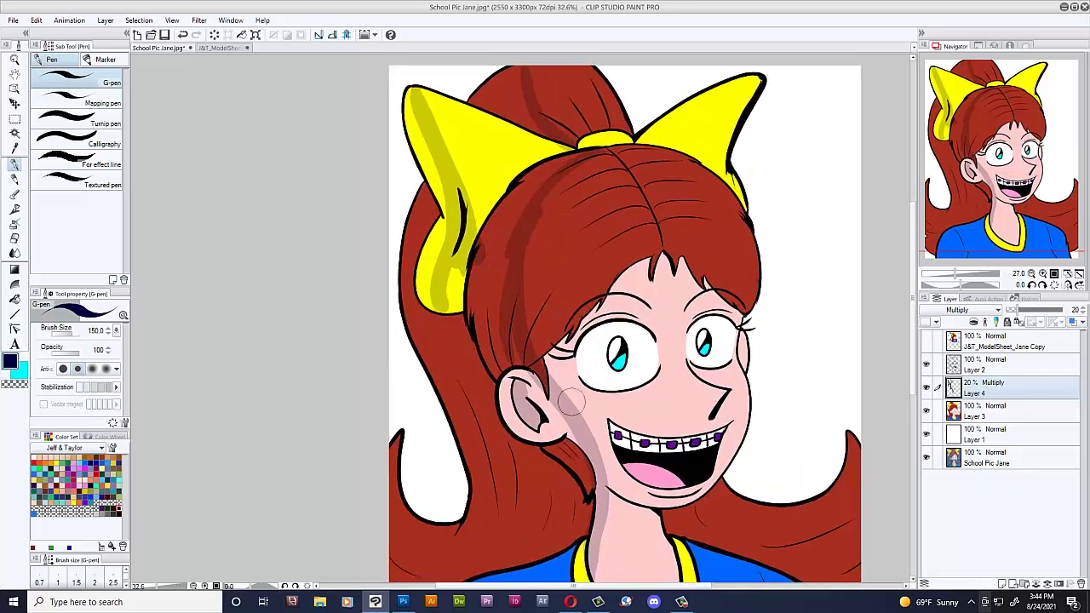
{"action": "left_click_drag", "start_coordinate": [977, 198], "coordinate": [934, 179]}
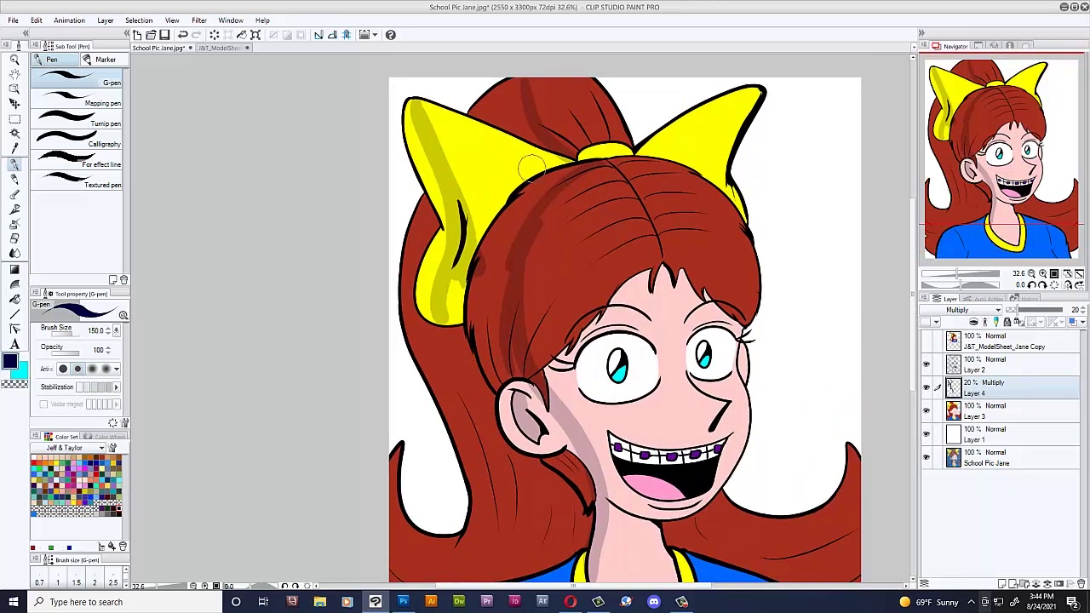
{"action": "mouse_move", "coordinate": [546, 149]}
{"action": "left_mouse_down"}
{"action": "mouse_move", "coordinate": [475, 111]}
{"action": "mouse_move", "coordinate": [510, 83]}
{"action": "mouse_move", "coordinate": [498, 108]}
{"action": "mouse_move", "coordinate": [526, 126]}
{"action": "left_mouse_up"}
{"action": "mouse_move", "coordinate": [410, 101]}
{"action": "left_mouse_down"}
{"action": "mouse_move", "coordinate": [451, 319]}
{"action": "mouse_move", "coordinate": [530, 181]}
{"action": "mouse_move", "coordinate": [585, 156]}
{"action": "mouse_move", "coordinate": [516, 245]}
{"action": "mouse_move", "coordinate": [519, 373]}
{"action": "mouse_move", "coordinate": [483, 349]}
{"action": "mouse_move", "coordinate": [429, 197]}
{"action": "mouse_move", "coordinate": [407, 303]}
{"action": "mouse_move", "coordinate": [430, 404]}
{"action": "mouse_move", "coordinate": [428, 230]}
{"action": "mouse_move", "coordinate": [484, 194]}
{"action": "left_mouse_up"}
Step: Shade the ponytail behind the head and its lower curl beside the near shoulder
{"action": "left_click_drag", "start_coordinate": [990, 133], "coordinate": [990, 160]}
{"action": "mouse_move", "coordinate": [460, 245]}
{"action": "left_mouse_down"}
{"action": "mouse_move", "coordinate": [456, 292]}
{"action": "mouse_move", "coordinate": [483, 320]}
{"action": "mouse_move", "coordinate": [463, 306]}
{"action": "mouse_move", "coordinate": [557, 344]}
{"action": "mouse_move", "coordinate": [586, 388]}
{"action": "mouse_move", "coordinate": [555, 400]}
{"action": "mouse_move", "coordinate": [463, 481]}
{"action": "left_mouse_up"}
{"action": "scroll", "coordinate": [795, 262], "scroll_direction": "down", "scroll_amount": 4}
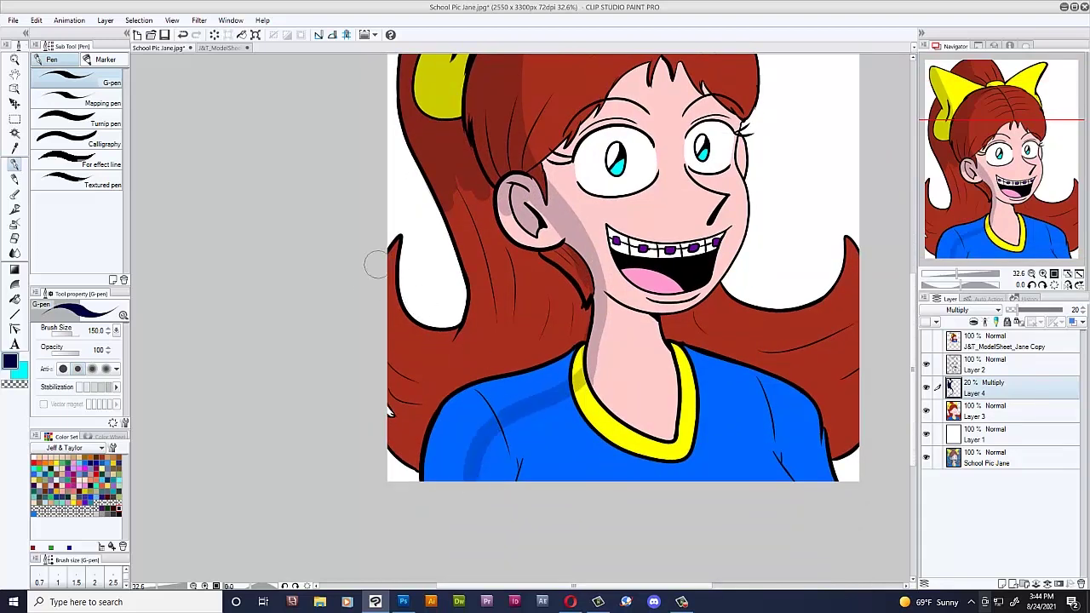
{"action": "mouse_move", "coordinate": [384, 318]}
{"action": "left_mouse_down"}
{"action": "mouse_move", "coordinate": [434, 361]}
{"action": "mouse_move", "coordinate": [459, 343]}
{"action": "mouse_move", "coordinate": [472, 284]}
{"action": "mouse_move", "coordinate": [465, 230]}
{"action": "left_mouse_up"}
Step: Enlarge the G-pen to size 200 and shade the shirt's near side and folds, the neck, and the hair behind the far shoulder
{"action": "key", "text": "bracketright"}
{"action": "key", "text": "bracketright"}
{"action": "mouse_move", "coordinate": [400, 412]}
{"action": "left_mouse_down"}
{"action": "mouse_move", "coordinate": [386, 331]}
{"action": "mouse_move", "coordinate": [424, 379]}
{"action": "mouse_move", "coordinate": [405, 357]}
{"action": "mouse_move", "coordinate": [479, 344]}
{"action": "mouse_move", "coordinate": [489, 227]}
{"action": "mouse_move", "coordinate": [469, 234]}
{"action": "mouse_move", "coordinate": [450, 213]}
{"action": "mouse_move", "coordinate": [485, 251]}
{"action": "mouse_move", "coordinate": [506, 233]}
{"action": "mouse_move", "coordinate": [531, 246]}
{"action": "mouse_move", "coordinate": [537, 211]}
{"action": "mouse_move", "coordinate": [573, 313]}
{"action": "mouse_move", "coordinate": [571, 367]}
{"action": "mouse_move", "coordinate": [471, 416]}
{"action": "mouse_move", "coordinate": [436, 455]}
{"action": "mouse_move", "coordinate": [401, 447]}
{"action": "mouse_move", "coordinate": [406, 364]}
{"action": "mouse_move", "coordinate": [428, 394]}
{"action": "mouse_move", "coordinate": [463, 379]}
{"action": "mouse_move", "coordinate": [496, 320]}
{"action": "mouse_move", "coordinate": [492, 400]}
{"action": "mouse_move", "coordinate": [551, 315]}
{"action": "mouse_move", "coordinate": [560, 327]}
{"action": "mouse_move", "coordinate": [529, 297]}
{"action": "mouse_move", "coordinate": [517, 302]}
{"action": "mouse_move", "coordinate": [538, 275]}
{"action": "mouse_move", "coordinate": [464, 235]}
{"action": "mouse_move", "coordinate": [480, 374]}
{"action": "mouse_move", "coordinate": [426, 403]}
{"action": "mouse_move", "coordinate": [405, 394]}
{"action": "mouse_move", "coordinate": [419, 427]}
{"action": "mouse_move", "coordinate": [398, 404]}
{"action": "mouse_move", "coordinate": [429, 487]}
{"action": "mouse_move", "coordinate": [519, 392]}
{"action": "mouse_move", "coordinate": [486, 498]}
{"action": "mouse_move", "coordinate": [517, 476]}
{"action": "left_mouse_up"}
{"action": "left_click_drag", "start_coordinate": [748, 430], "coordinate": [796, 474]}
{"action": "mouse_move", "coordinate": [605, 295]}
{"action": "left_mouse_down"}
{"action": "mouse_move", "coordinate": [598, 366]}
{"action": "mouse_move", "coordinate": [613, 407]}
{"action": "mouse_move", "coordinate": [645, 428]}
{"action": "left_mouse_up"}
{"action": "mouse_move", "coordinate": [688, 305]}
{"action": "left_mouse_down"}
{"action": "mouse_move", "coordinate": [691, 335]}
{"action": "mouse_move", "coordinate": [670, 339]}
{"action": "mouse_move", "coordinate": [672, 318]}
{"action": "mouse_move", "coordinate": [696, 340]}
{"action": "left_mouse_up"}
{"action": "mouse_move", "coordinate": [821, 408]}
{"action": "left_mouse_down"}
{"action": "mouse_move", "coordinate": [839, 399]}
{"action": "mouse_move", "coordinate": [824, 413]}
{"action": "mouse_move", "coordinate": [834, 444]}
{"action": "mouse_move", "coordinate": [831, 428]}
{"action": "mouse_move", "coordinate": [846, 437]}
{"action": "mouse_move", "coordinate": [855, 412]}
{"action": "left_mouse_up"}
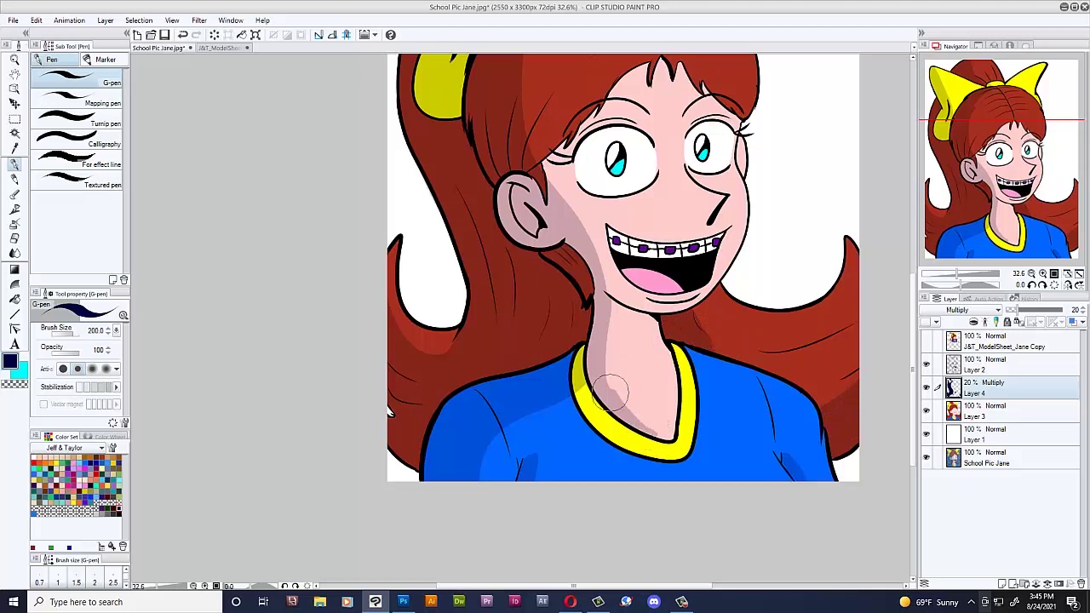
Step: Shade the near part of the tongue, and shade the teeth with the G-pen reduced to size 120
{"action": "left_click_drag", "start_coordinate": [628, 276], "coordinate": [628, 271]}
{"action": "key", "text": "bracketleft"}
{"action": "key", "text": "bracketleft"}
{"action": "key", "text": "bracketleft"}
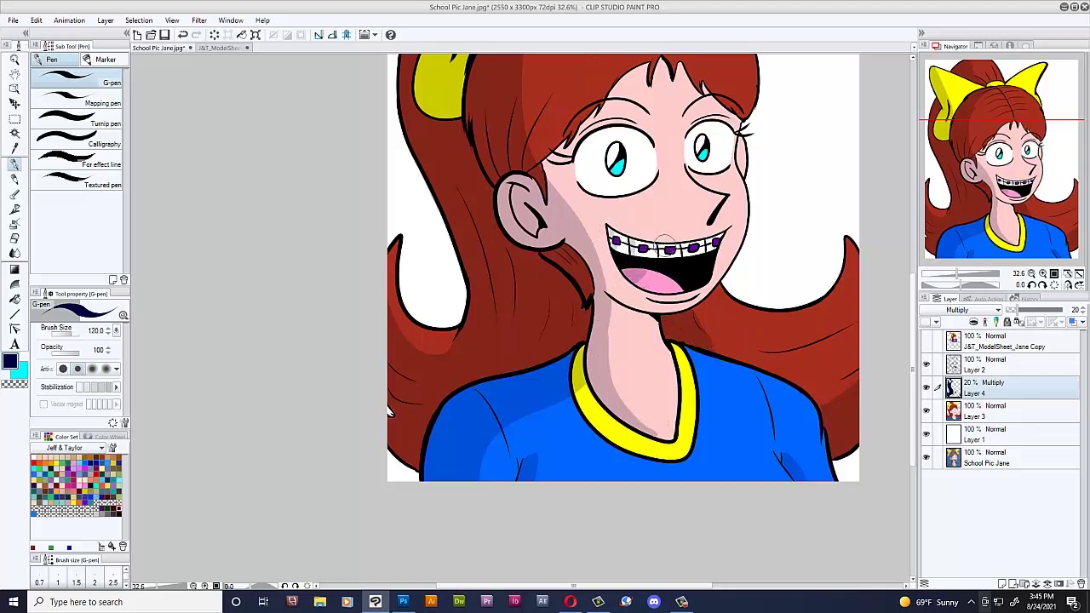
Step: Reduce the G-pen to size 70 and shade the upper and near edges of both eyeballs
{"action": "left_click_drag", "start_coordinate": [993, 187], "coordinate": [1001, 160]}
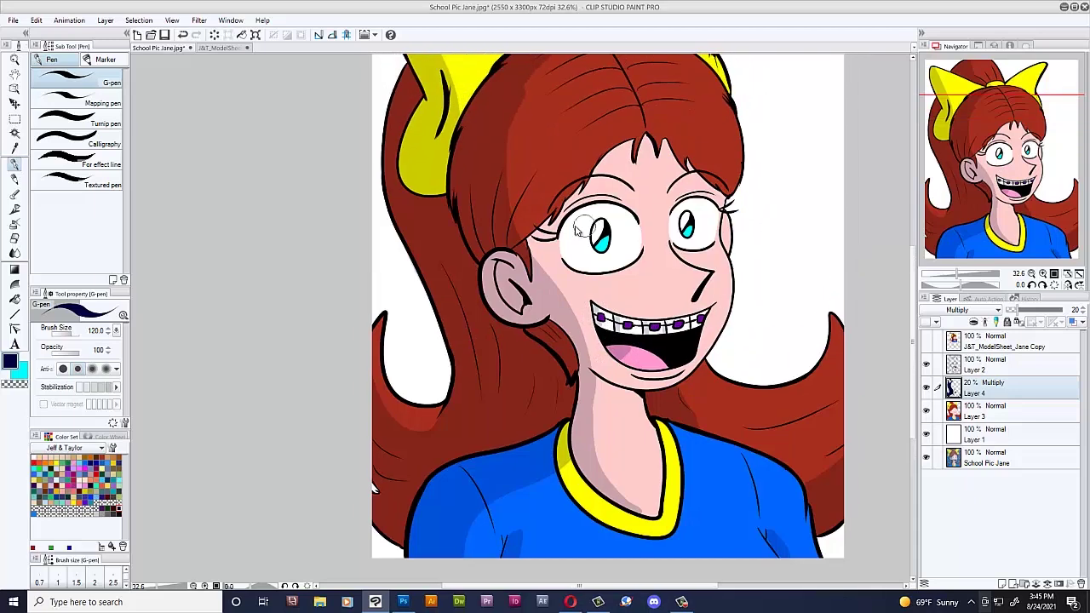
{"action": "scroll", "coordinate": [584, 227], "scroll_direction": "up", "scroll_amount": 2}
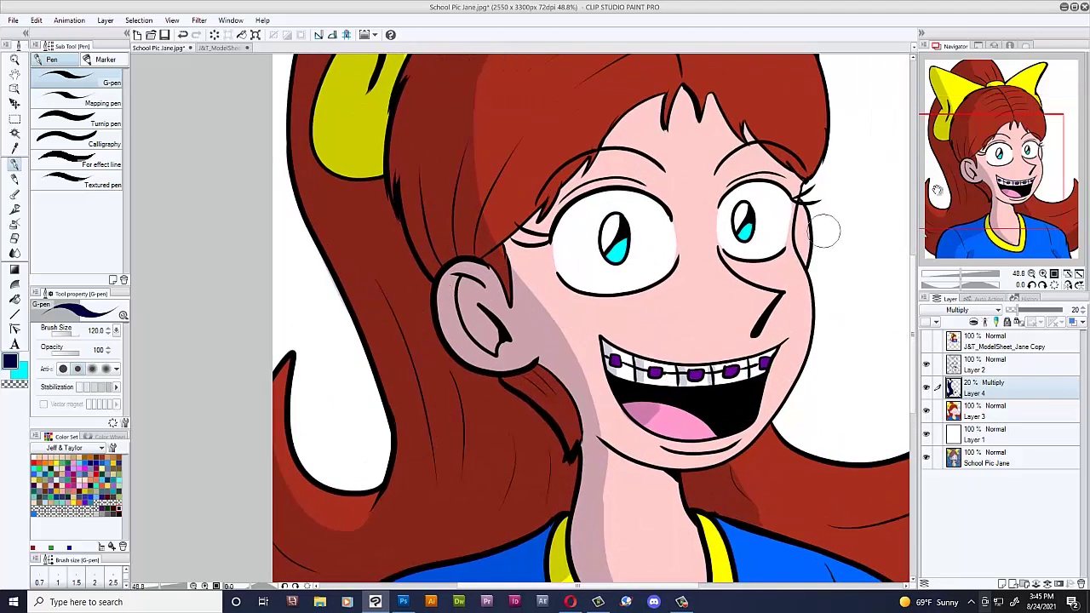
{"action": "left_click_drag", "start_coordinate": [965, 155], "coordinate": [972, 132]}
{"action": "key", "text": "bracketleft"}
{"action": "key", "text": "bracketleft"}
{"action": "mouse_move", "coordinate": [520, 348]}
{"action": "left_mouse_down"}
{"action": "mouse_move", "coordinate": [564, 303]}
{"action": "mouse_move", "coordinate": [605, 304]}
{"action": "mouse_move", "coordinate": [629, 319]}
{"action": "left_mouse_up"}
{"action": "left_click_drag", "start_coordinate": [537, 318], "coordinate": [522, 360]}
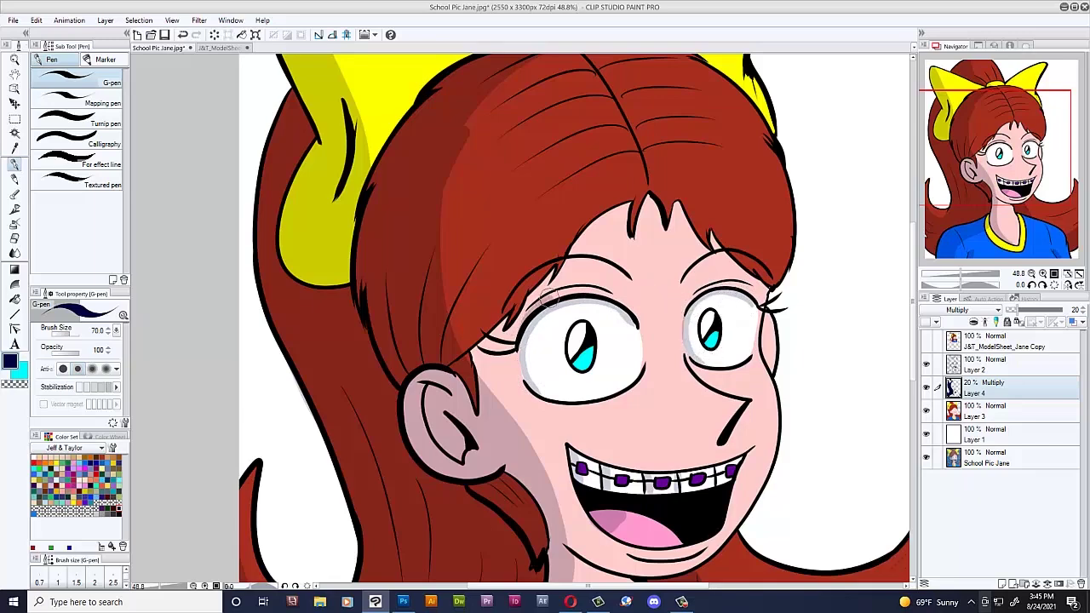
Step: Enlarge the G-pen to size 100 and shade the hair along the parting and beneath the strand lines on the near side
{"action": "scroll", "coordinate": [766, 255], "scroll_direction": "up", "scroll_amount": 2}
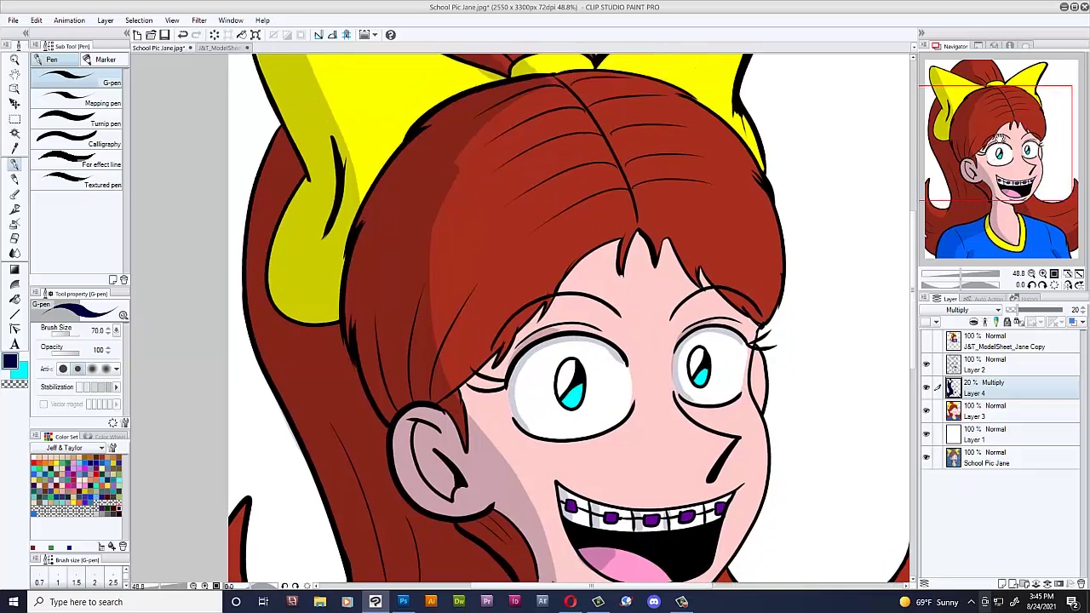
{"action": "mouse_move", "coordinate": [562, 128]}
{"action": "left_mouse_down"}
{"action": "mouse_move", "coordinate": [629, 226]}
{"action": "mouse_move", "coordinate": [634, 256]}
{"action": "left_mouse_up"}
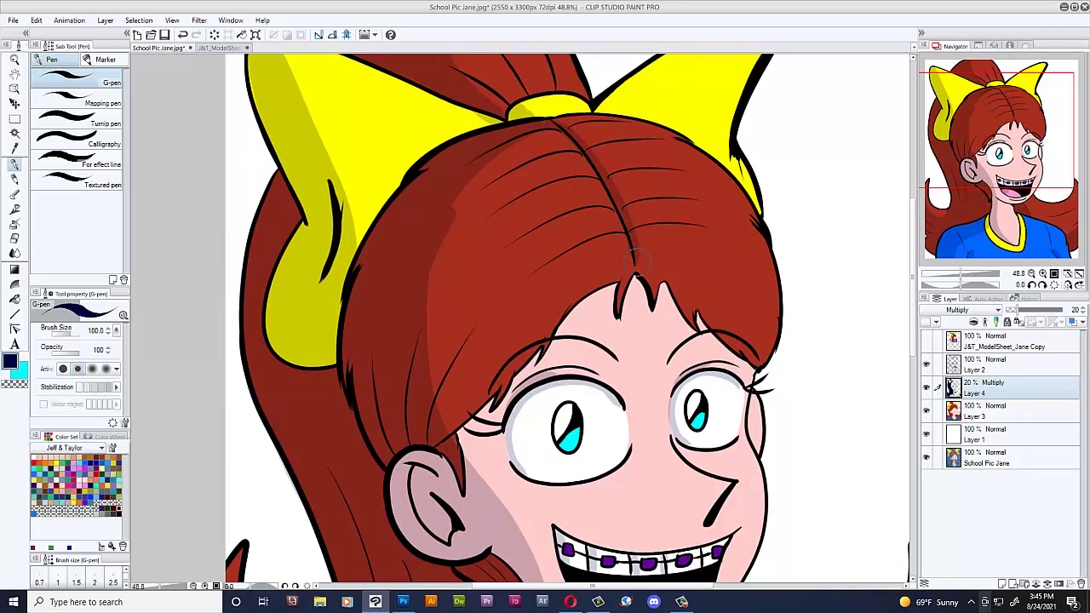
{"action": "left_click_drag", "start_coordinate": [575, 148], "coordinate": [497, 170]}
{"action": "left_click_drag", "start_coordinate": [595, 177], "coordinate": [518, 194]}
{"action": "left_click_drag", "start_coordinate": [609, 206], "coordinate": [517, 231]}
{"action": "left_click_drag", "start_coordinate": [623, 235], "coordinate": [526, 266]}
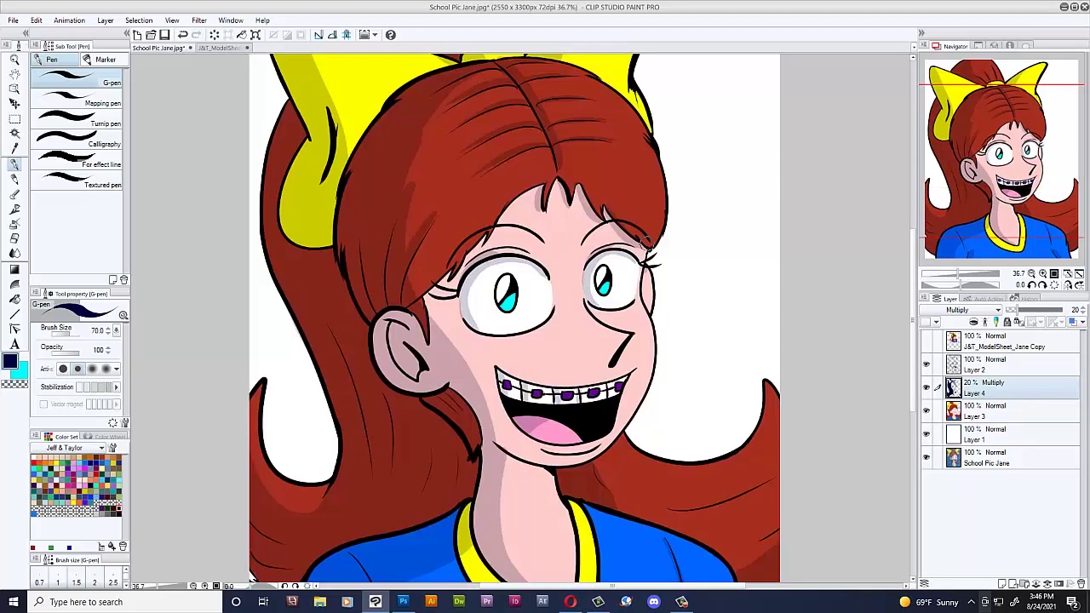
Step: Shade the forehead beneath the fringe and refine the shadows around both eyes with the G-pen at size 70
{"action": "scroll", "coordinate": [645, 245], "scroll_direction": "up", "scroll_amount": 2}
{"action": "scroll", "coordinate": [486, 311], "scroll_direction": "down", "scroll_amount": 1}
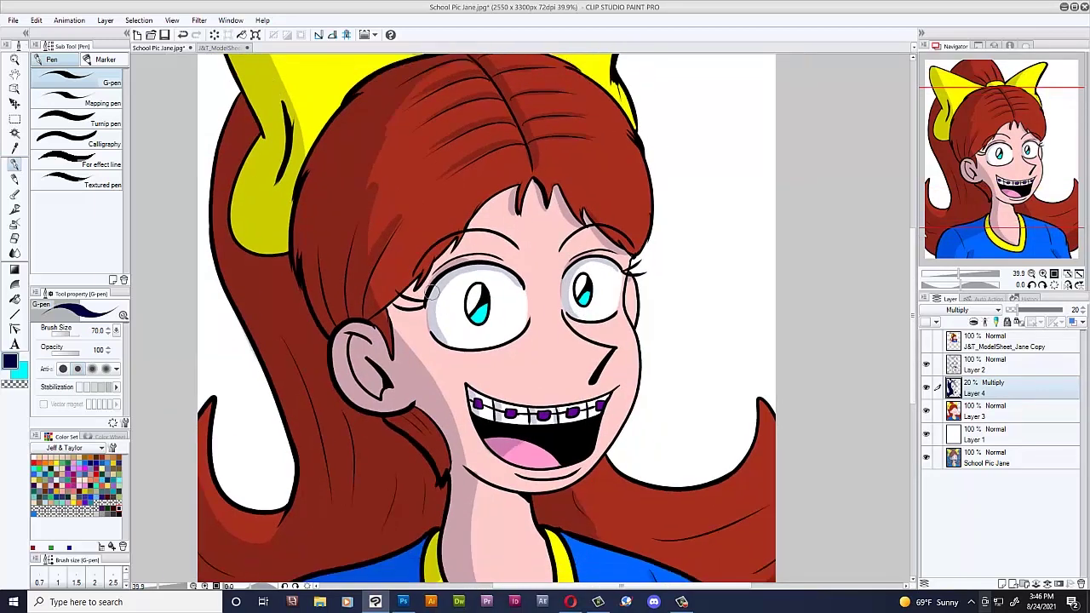
{"action": "scroll", "coordinate": [432, 314], "scroll_direction": "up", "scroll_amount": 1}
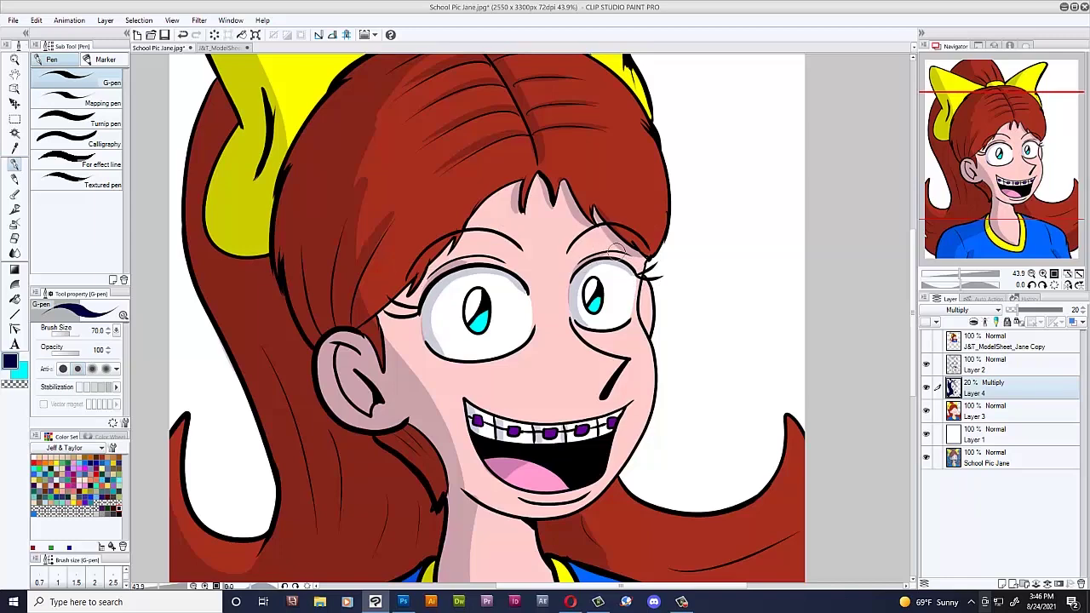
{"action": "scroll", "coordinate": [630, 243], "scroll_direction": "down", "scroll_amount": 2}
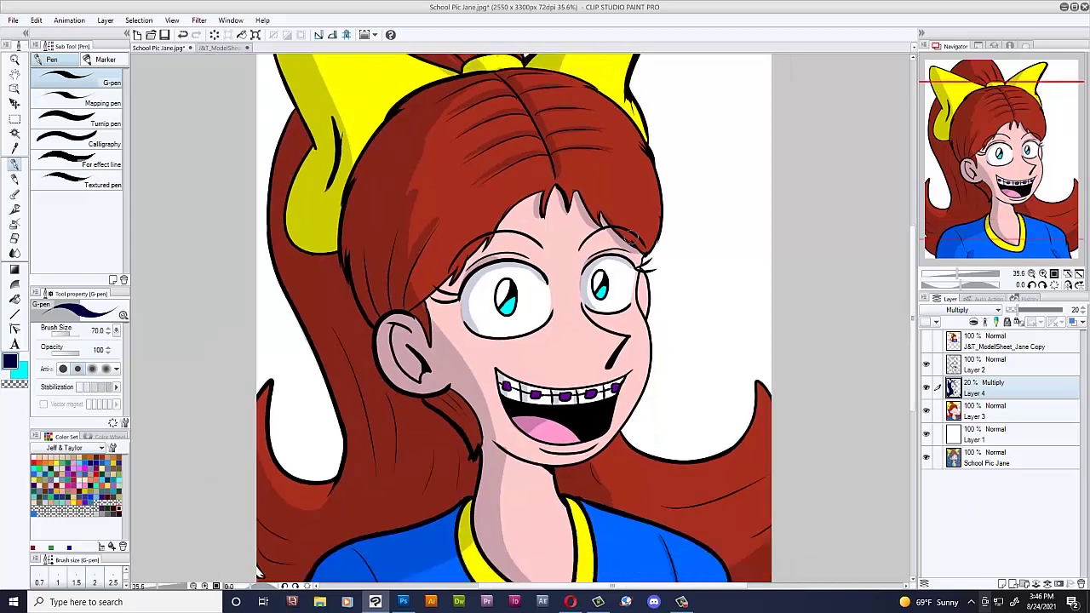
{"action": "scroll", "coordinate": [511, 295], "scroll_direction": "down", "scroll_amount": 2}
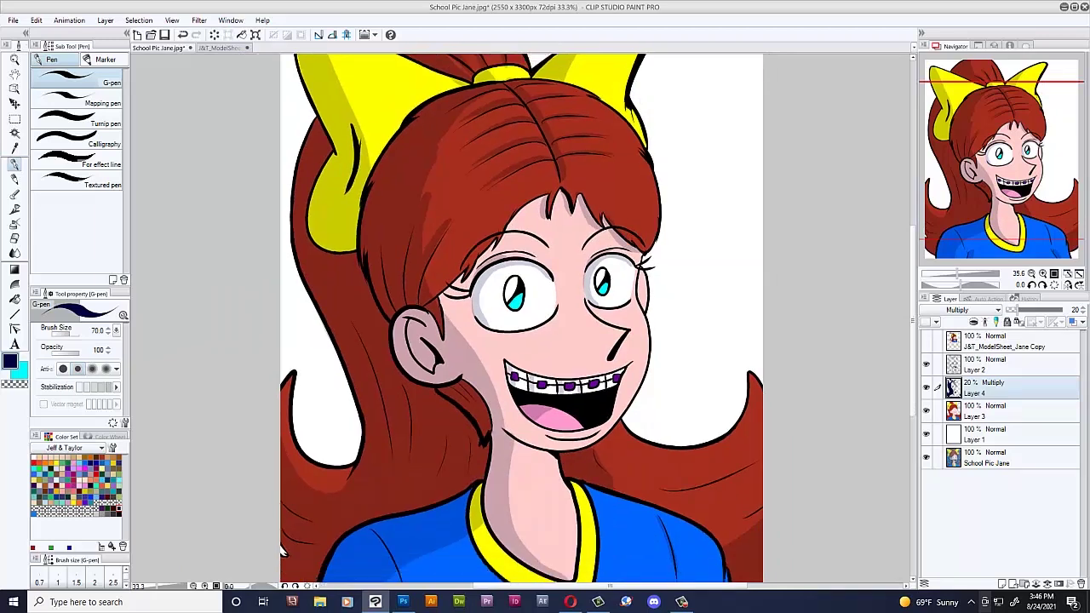
{"action": "scroll", "coordinate": [493, 282], "scroll_direction": "up", "scroll_amount": 2}
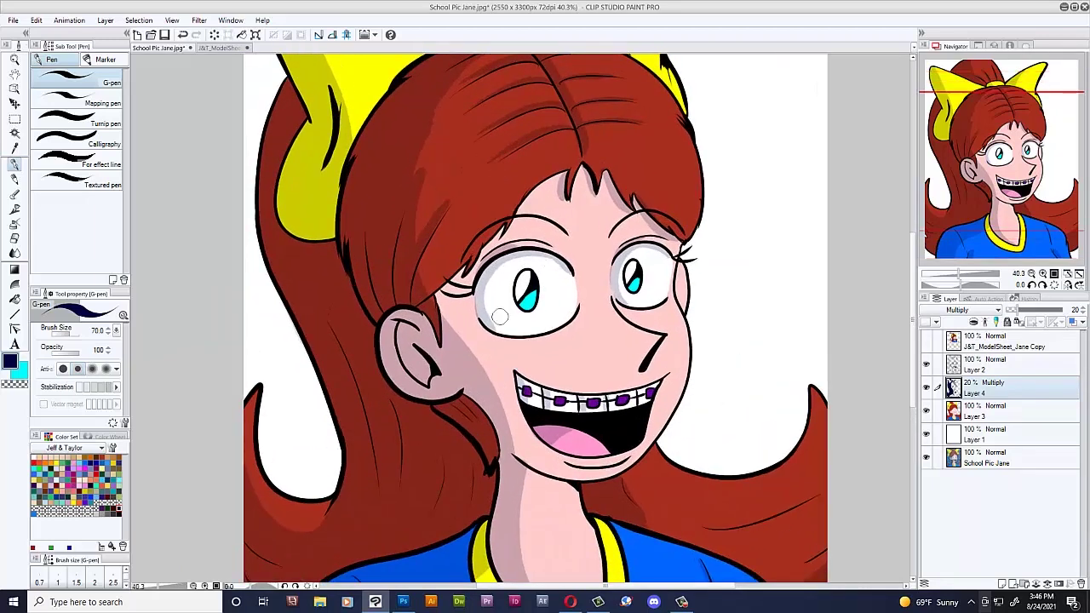
{"action": "scroll", "coordinate": [579, 295], "scroll_direction": "up", "scroll_amount": 1}
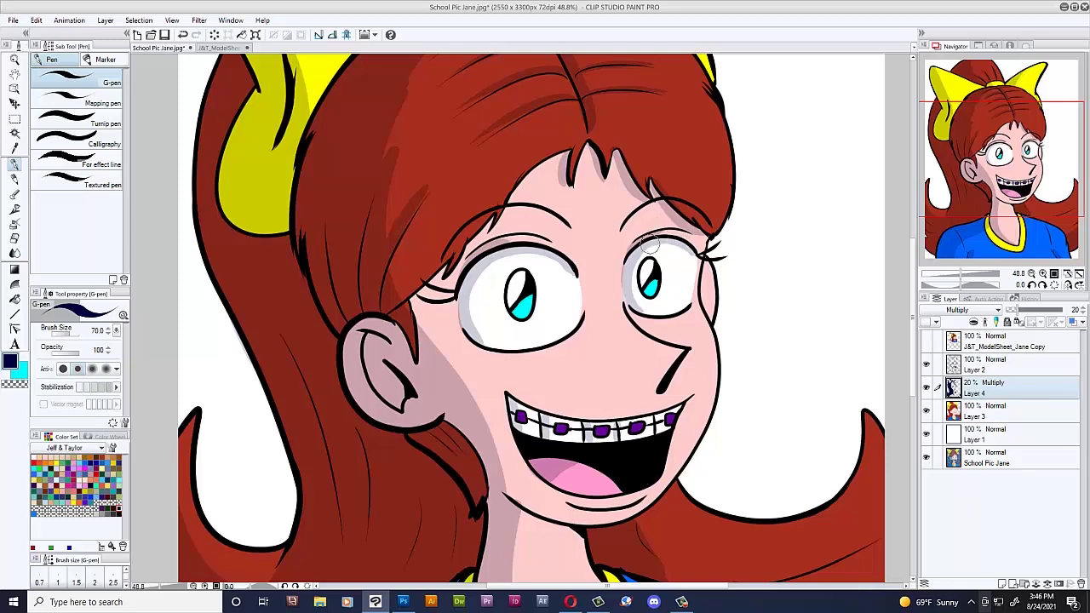
{"action": "scroll", "coordinate": [654, 287], "scroll_direction": "down", "scroll_amount": 2}
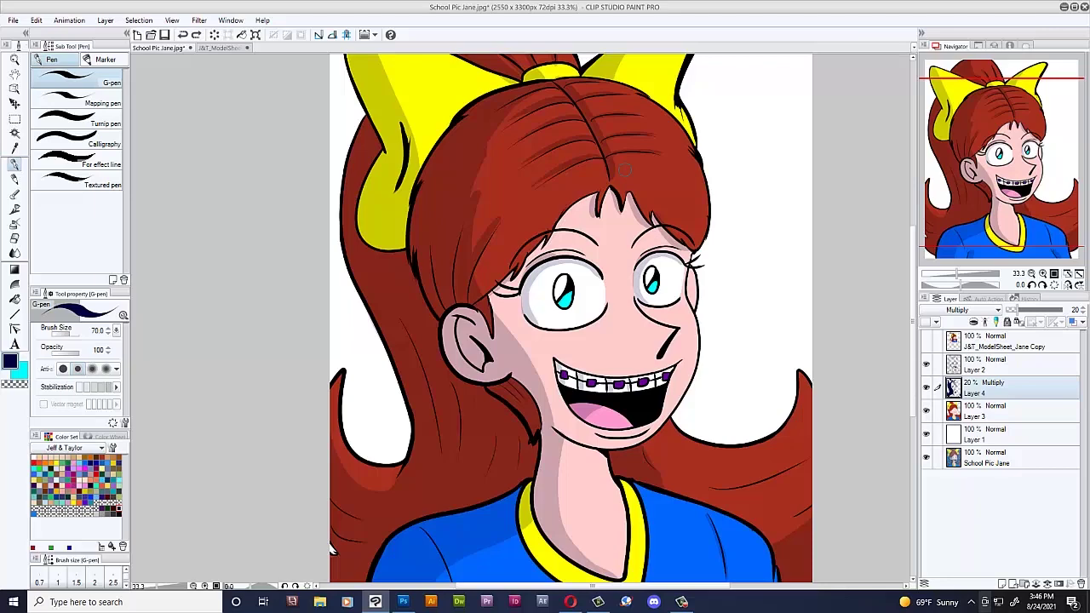
{"action": "scroll", "coordinate": [624, 170], "scroll_direction": "down", "scroll_amount": 1}
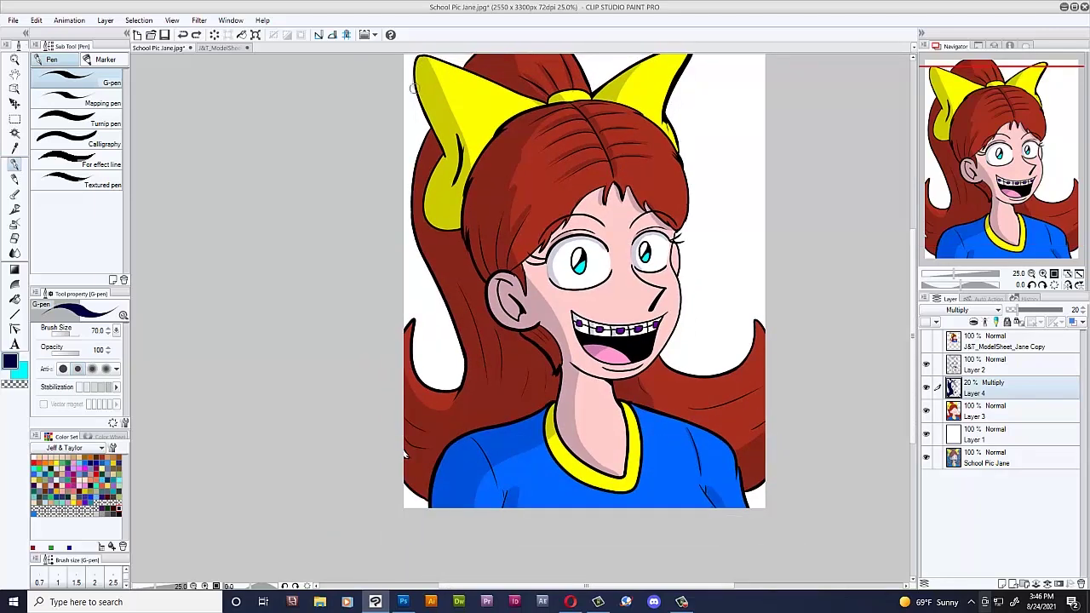
{"action": "scroll", "coordinate": [340, 256], "scroll_direction": "down", "scroll_amount": 1}
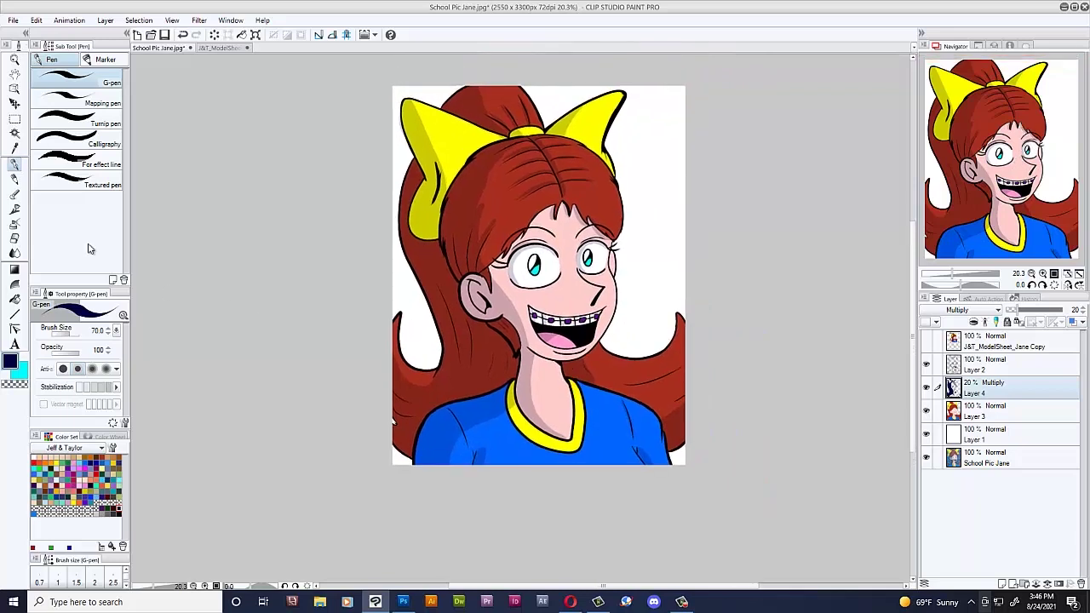
Step: Auto-select the white background around the figure from Layer 2, make Layer 4 active, and deselect the area
{"action": "key", "text": "i"}
{"action": "left_click", "coordinate": [985, 364]}
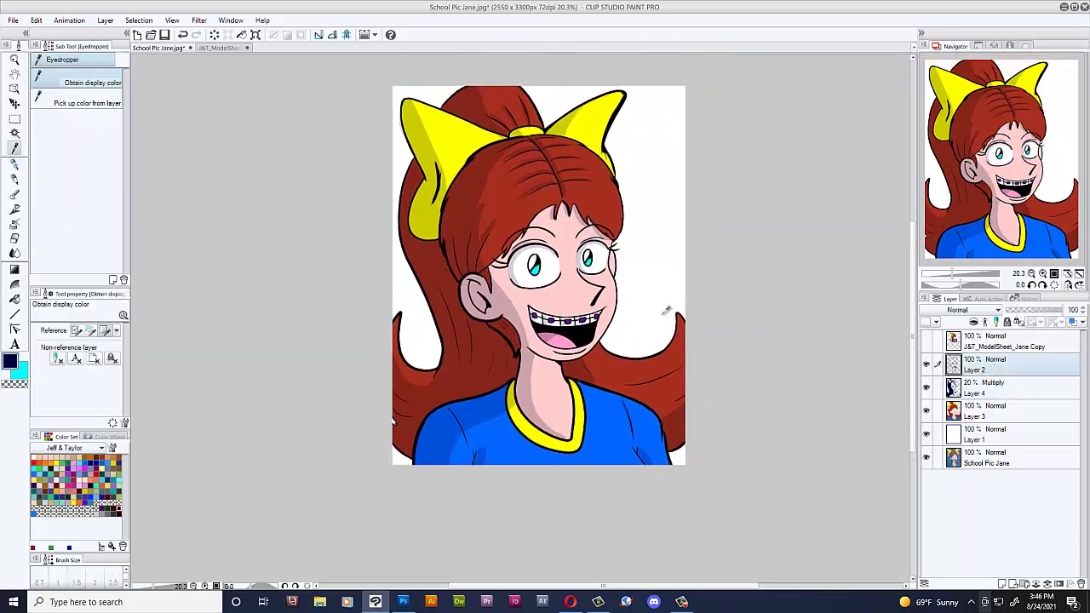
{"action": "left_click", "coordinate": [14, 133]}
{"action": "left_click", "coordinate": [561, 106]}
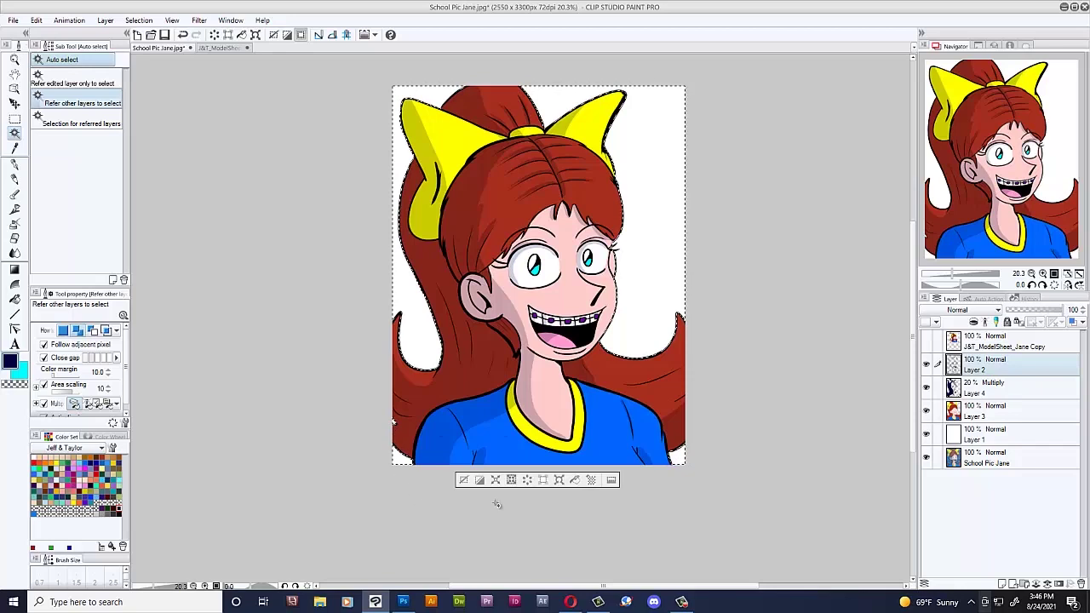
{"action": "left_click", "coordinate": [1003, 394]}
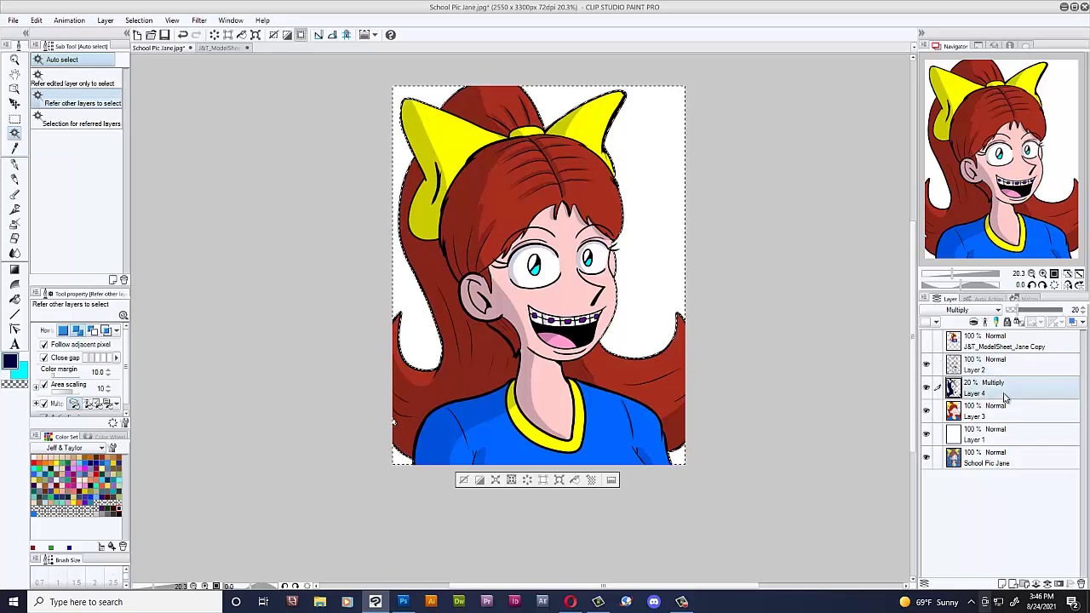
{"action": "key", "text": "ctrl+d"}
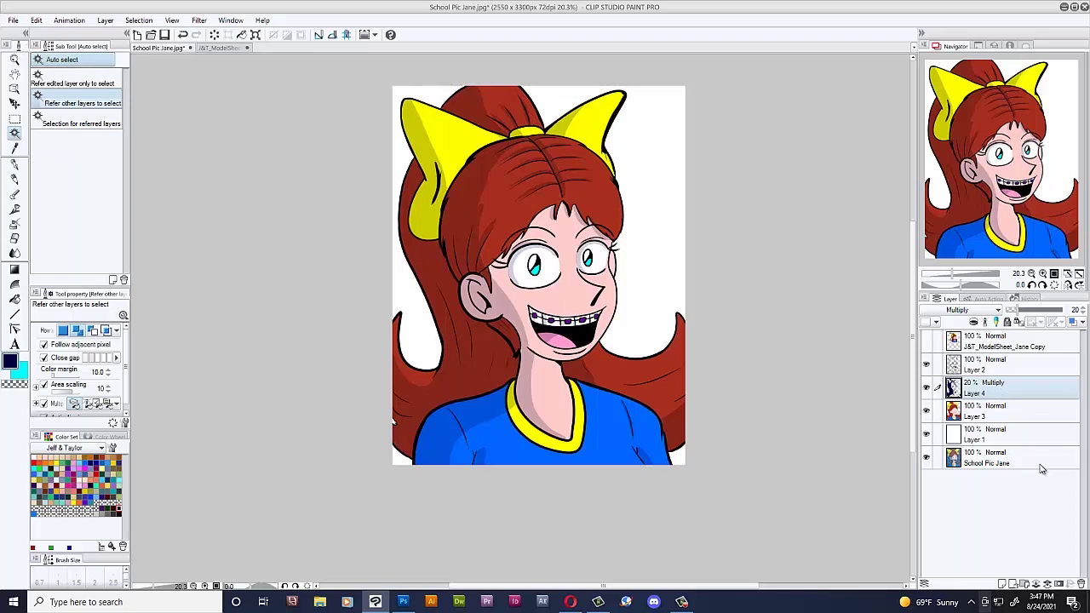
Step: Save the portrait as a JPEG named School Pic Jane NEW in the Drawings 21 folder
{"action": "left_click", "coordinate": [14, 21]}
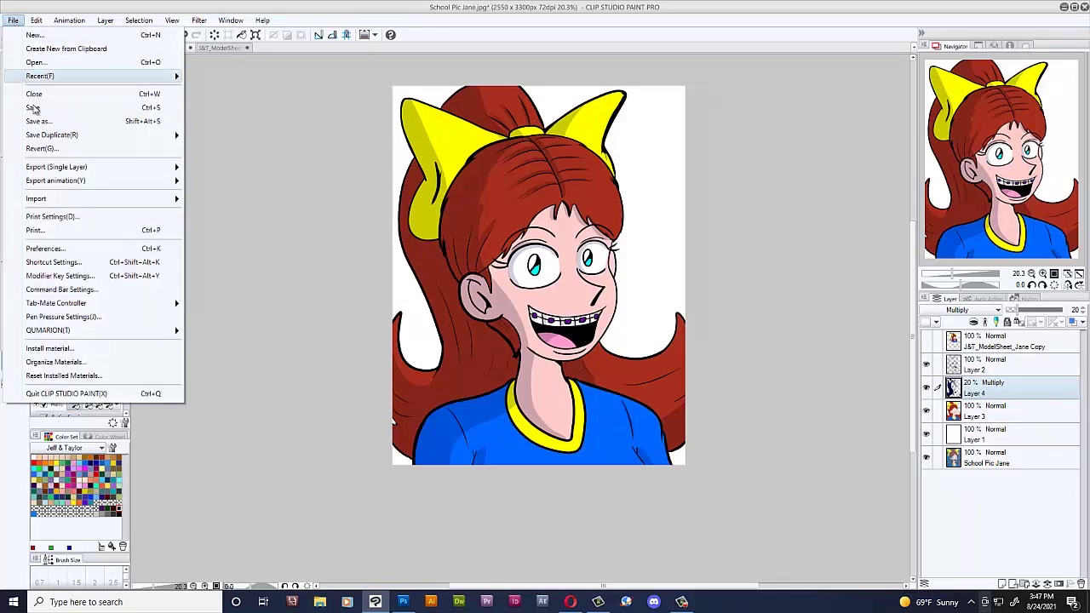
{"action": "left_click", "coordinate": [110, 126]}
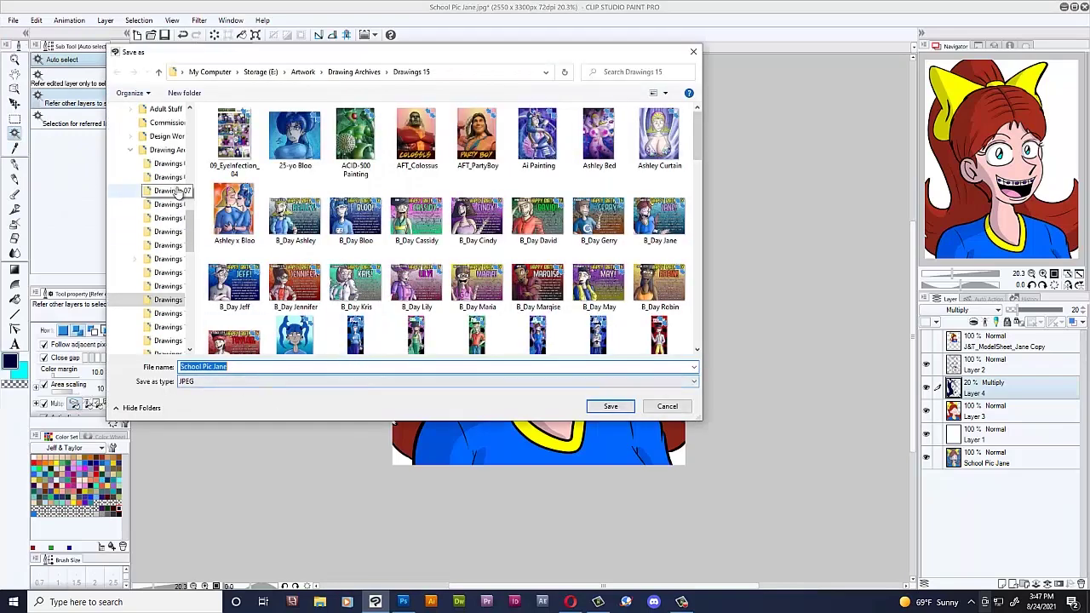
{"action": "scroll", "coordinate": [173, 191], "scroll_direction": "up", "scroll_amount": 10}
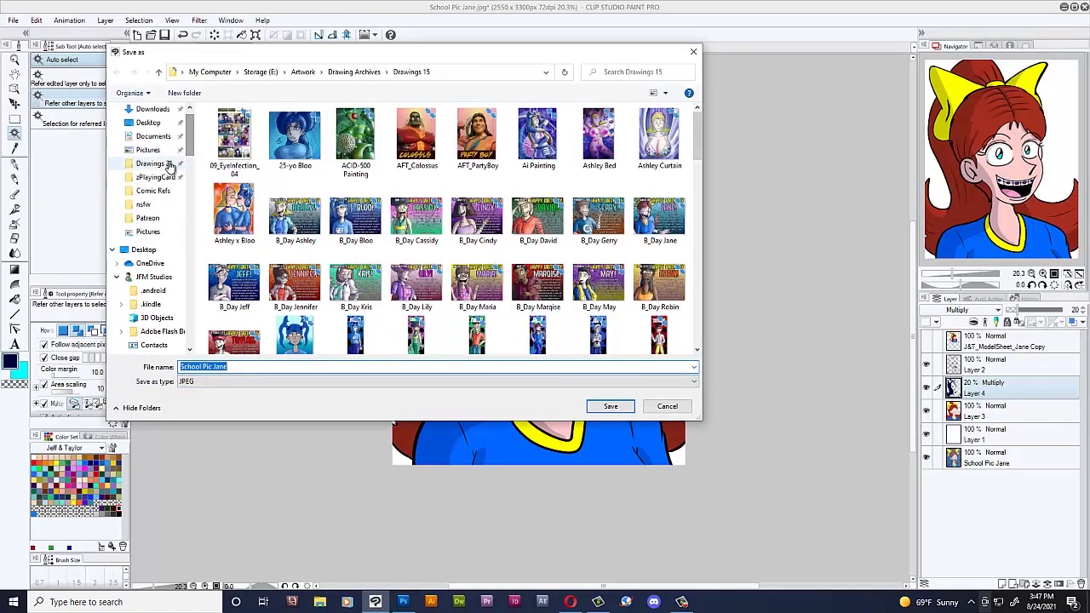
{"action": "left_click", "coordinate": [168, 164]}
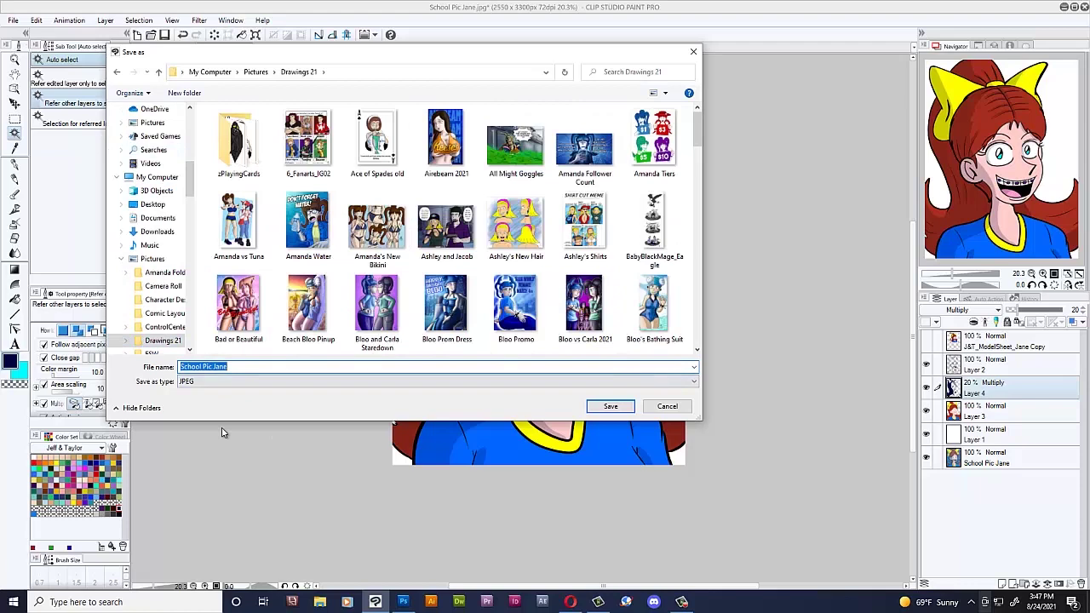
{"action": "left_click", "coordinate": [234, 367]}
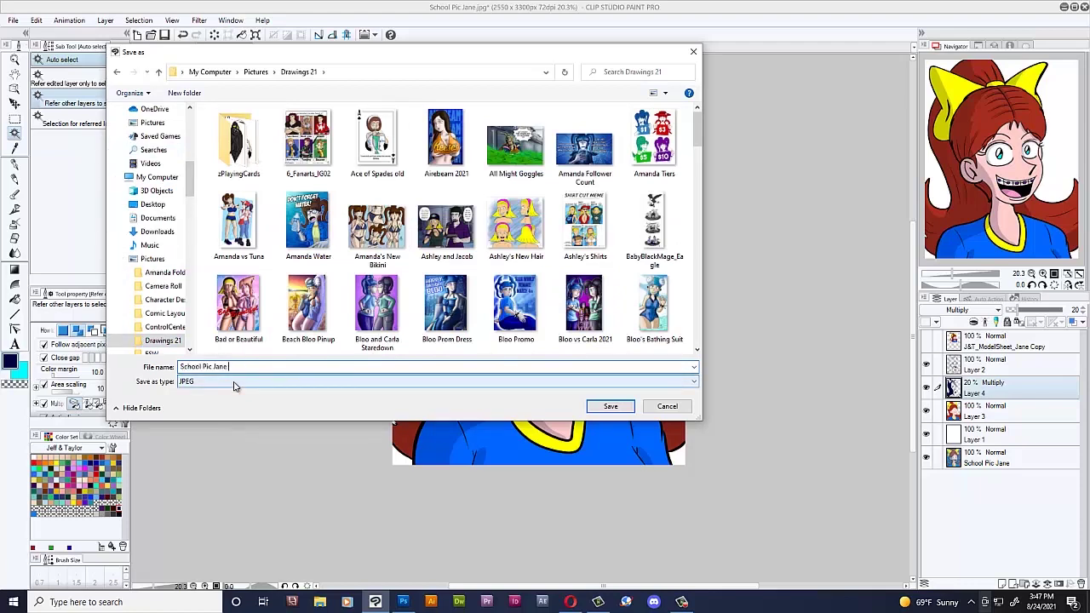
{"action": "left_click", "coordinate": [610, 406]}
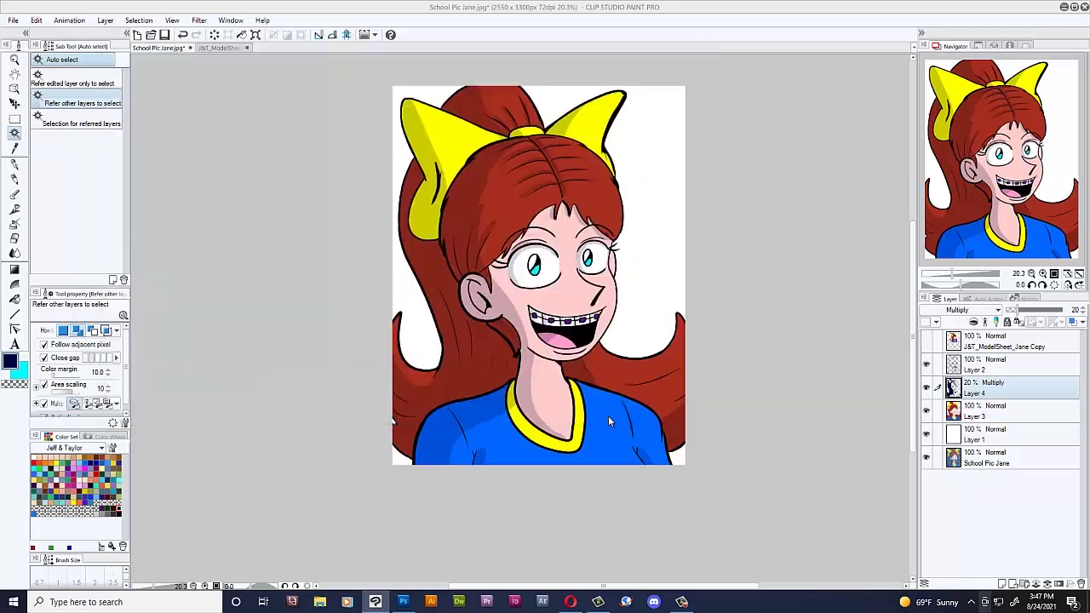
Step: Save another copy of School Pic Jane NEW in the Drawings 21 folder as a Photoshop Document
{"action": "left_click", "coordinate": [13, 20]}
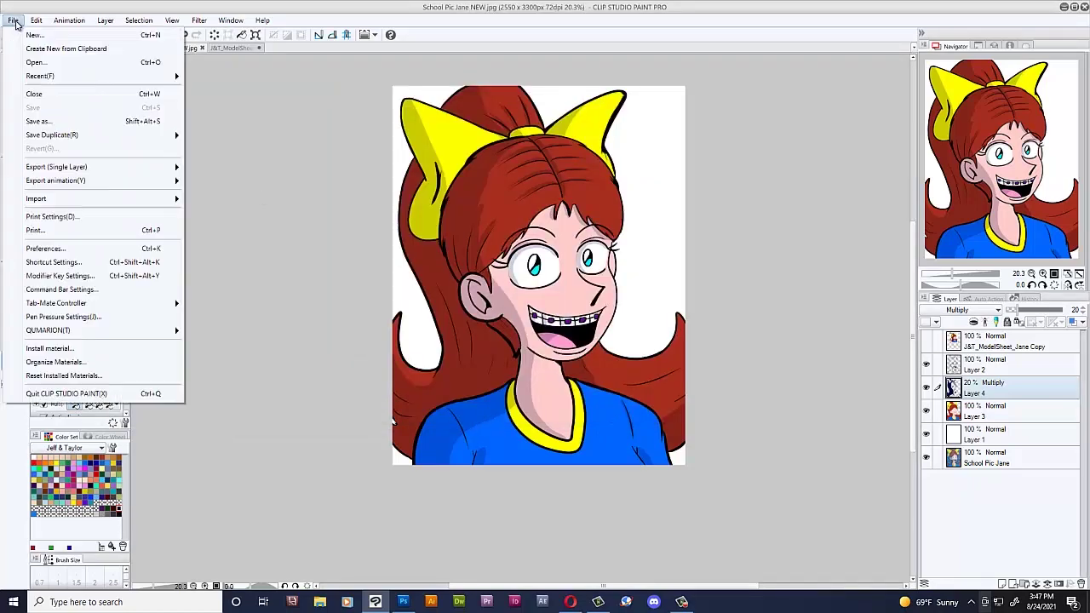
{"action": "left_click", "coordinate": [110, 125]}
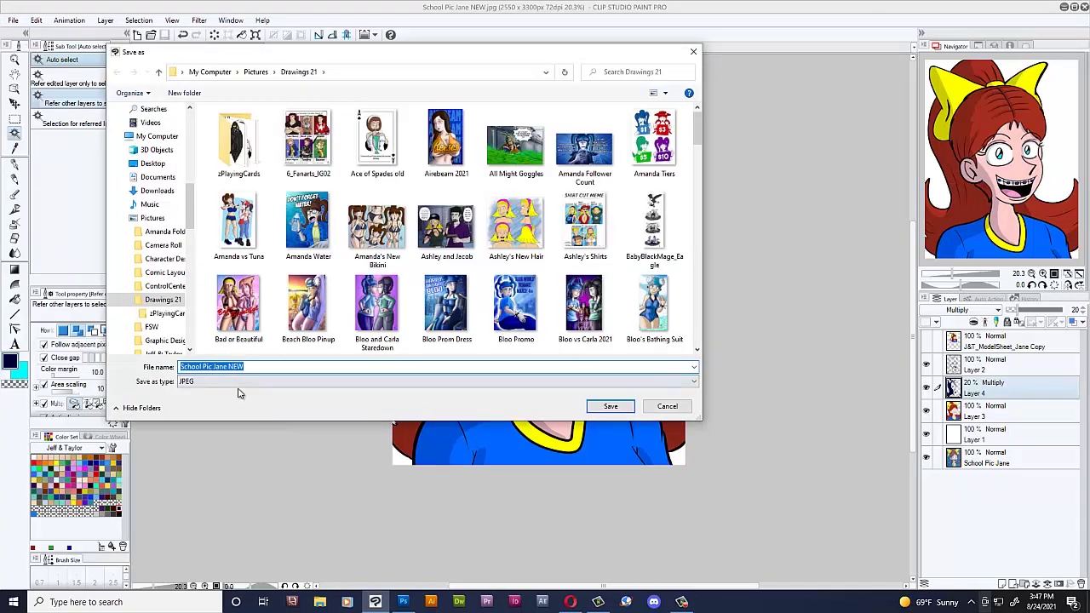
{"action": "left_click", "coordinate": [243, 383]}
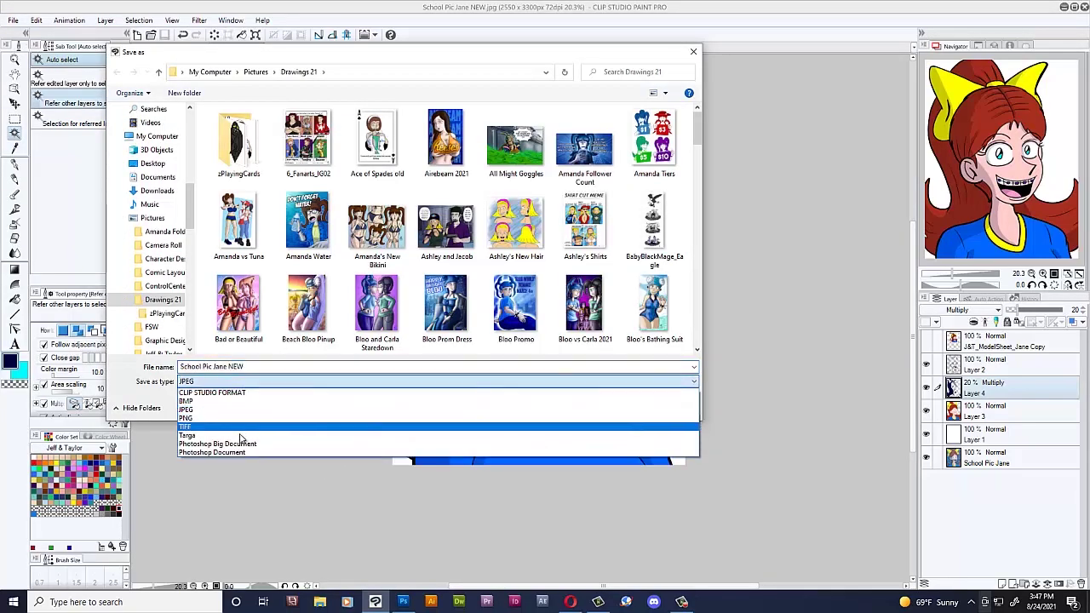
{"action": "left_click", "coordinate": [246, 452]}
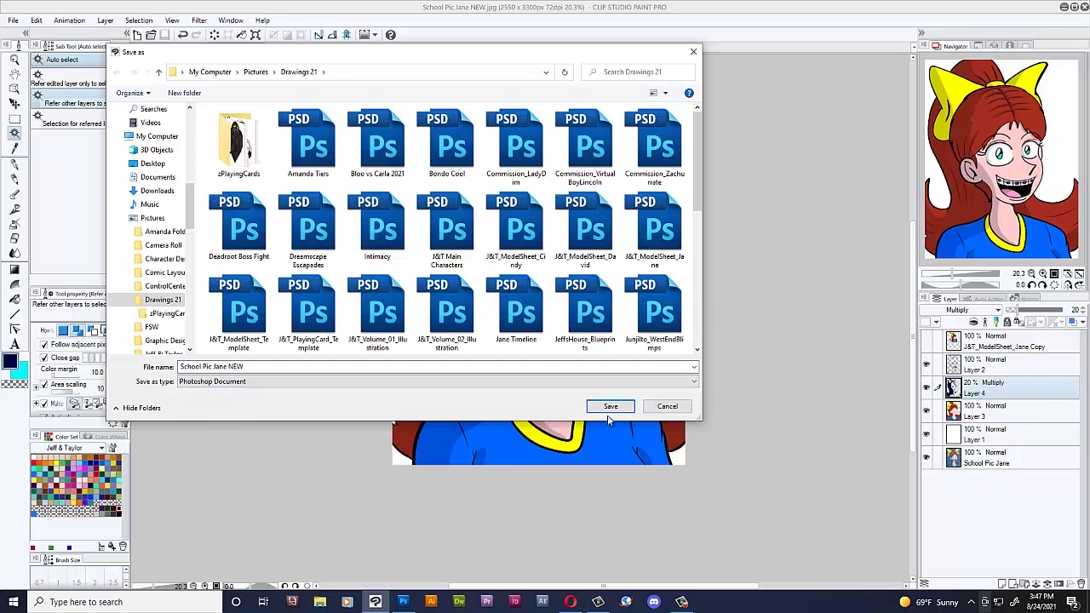
{"action": "left_click", "coordinate": [610, 407]}
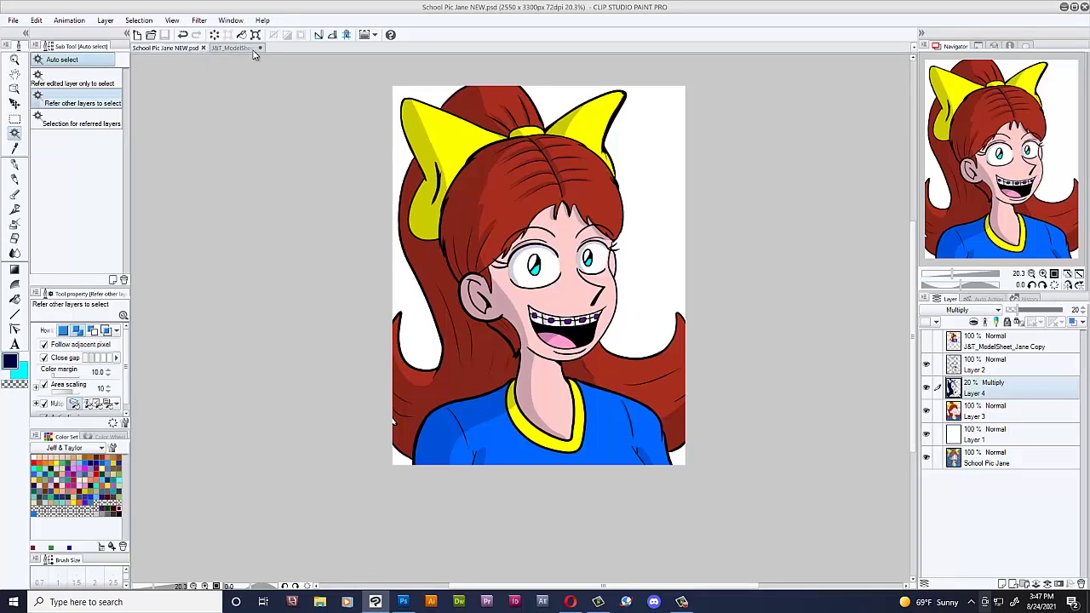
Step: Switch to Photoshop and open the PSD version of School Pic Jane NEW from the Drawings 21 folder in Pictures
{"action": "left_click", "coordinate": [404, 602]}
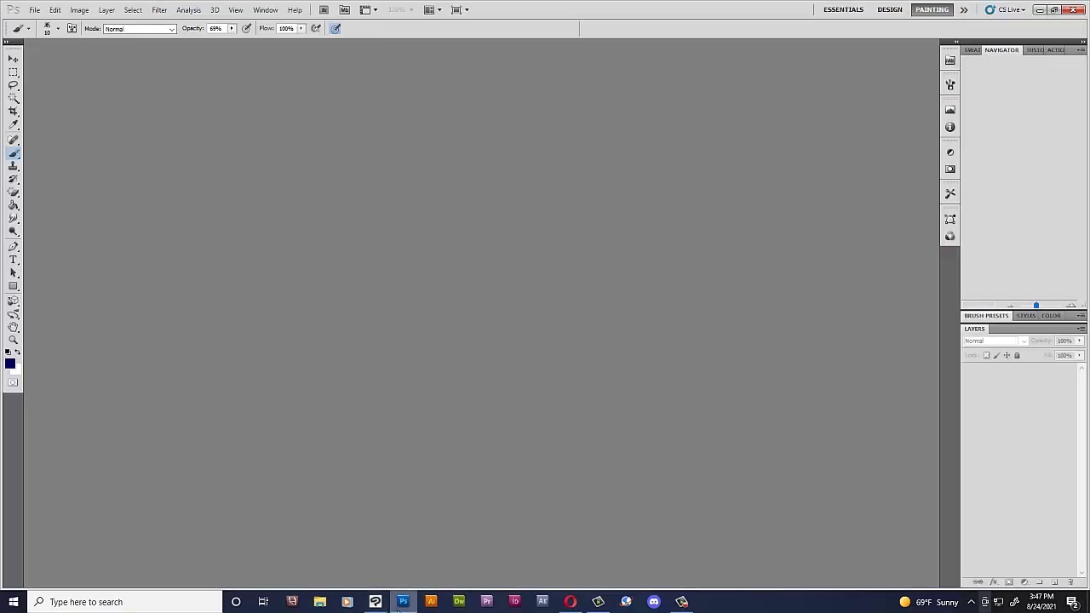
{"action": "left_click", "coordinate": [34, 10]}
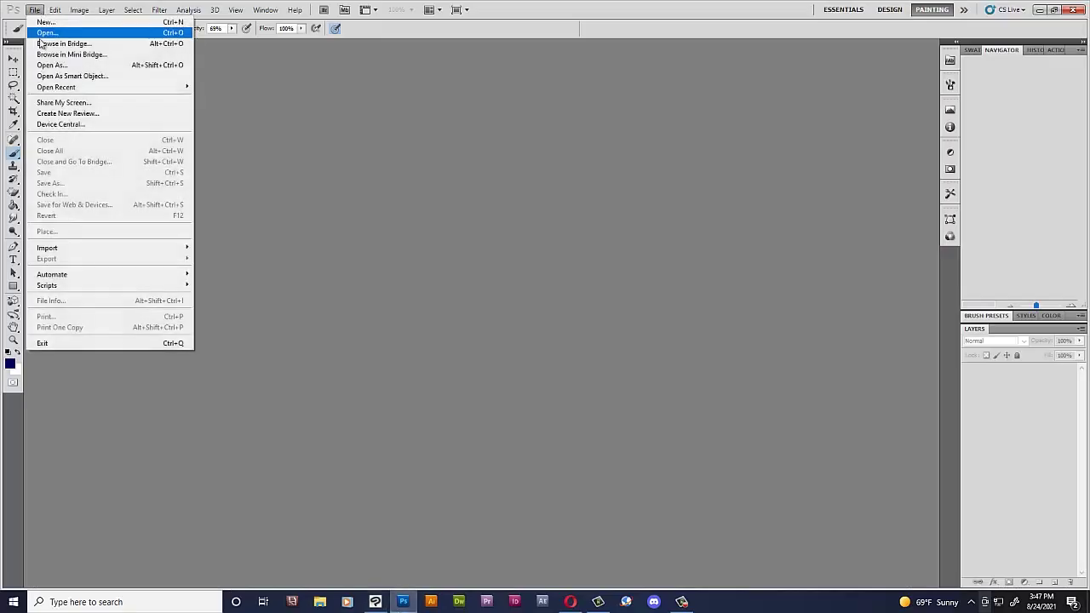
{"action": "left_click", "coordinate": [160, 34]}
{"action": "left_click", "coordinate": [116, 162]}
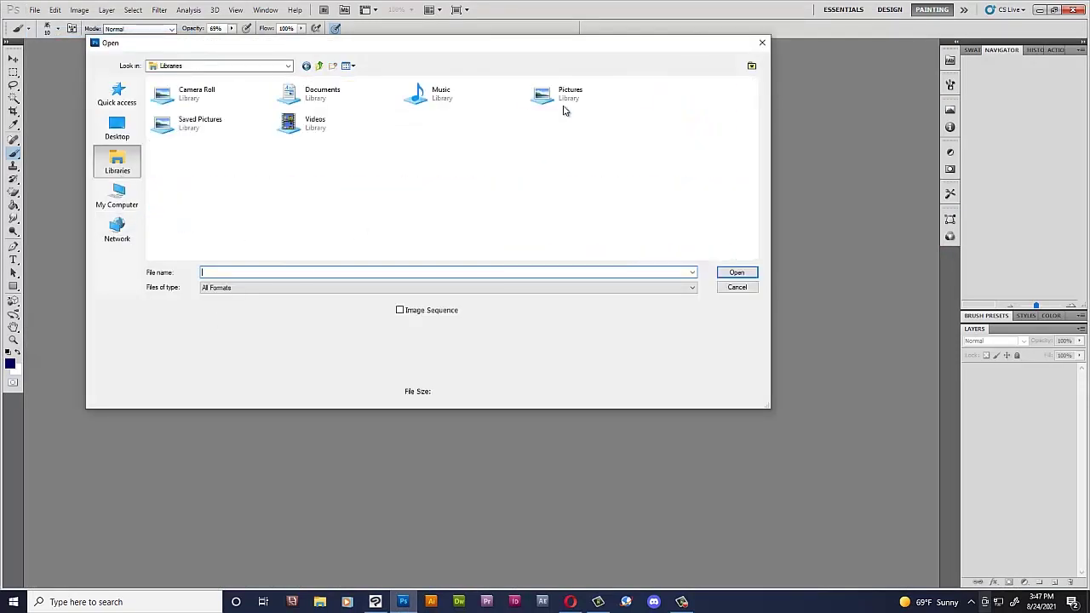
{"action": "double_click", "coordinate": [559, 97]}
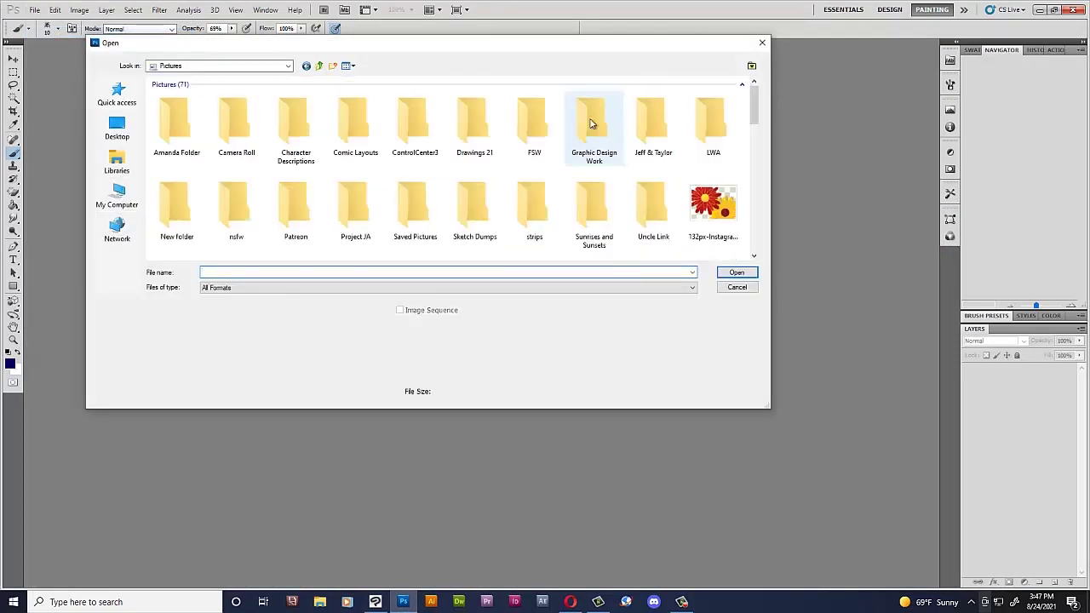
{"action": "double_click", "coordinate": [483, 145]}
{"action": "left_click_drag", "start_coordinate": [754, 93], "coordinate": [745, 211]}
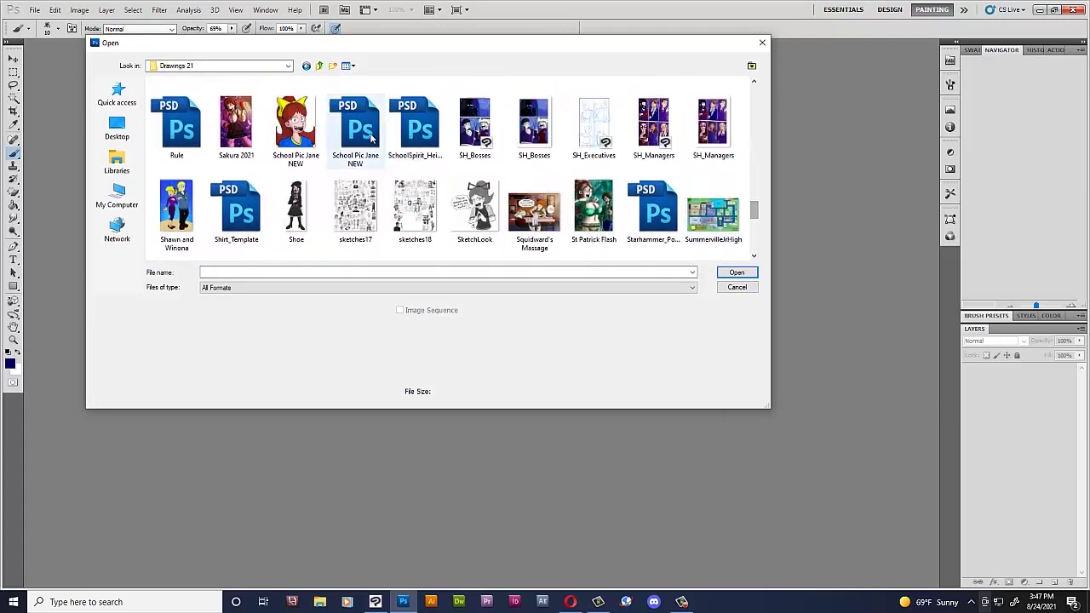
{"action": "double_click", "coordinate": [366, 173]}
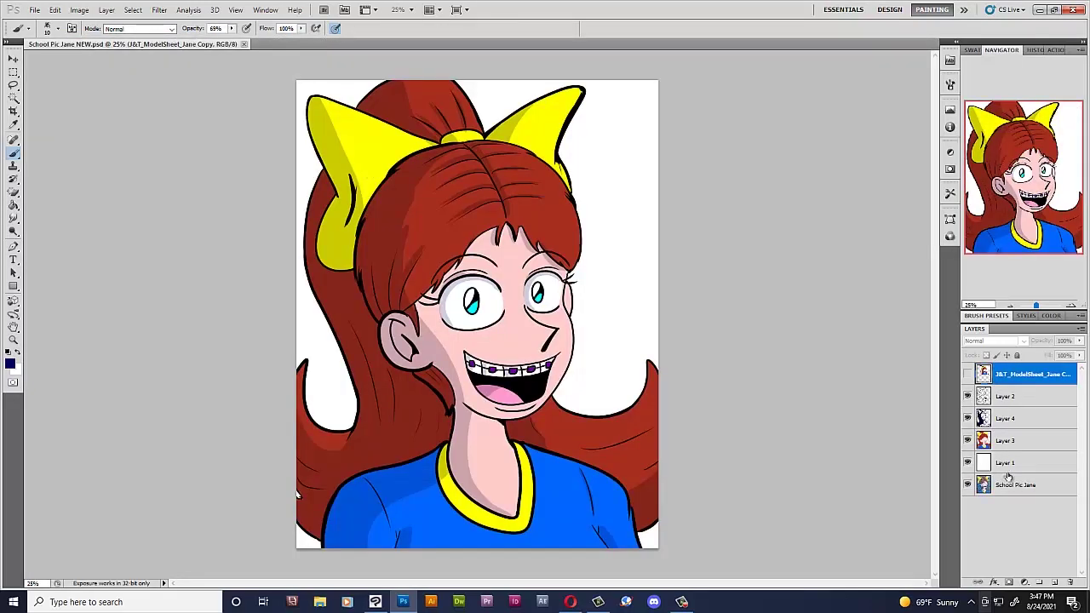
Step: Select the white areas around the figure with the Magic Wand from Layer 2, delete them from Layer 1, and deselect
{"action": "left_click", "coordinate": [1017, 468]}
{"action": "left_click", "coordinate": [1022, 485]}
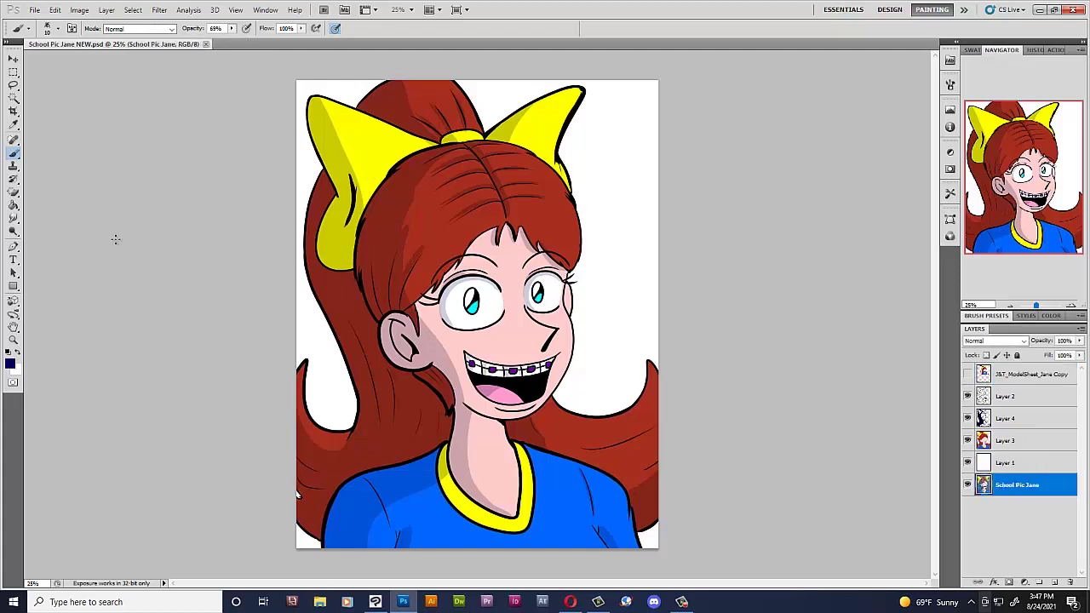
{"action": "left_click", "coordinate": [14, 126]}
{"action": "left_click", "coordinate": [15, 99]}
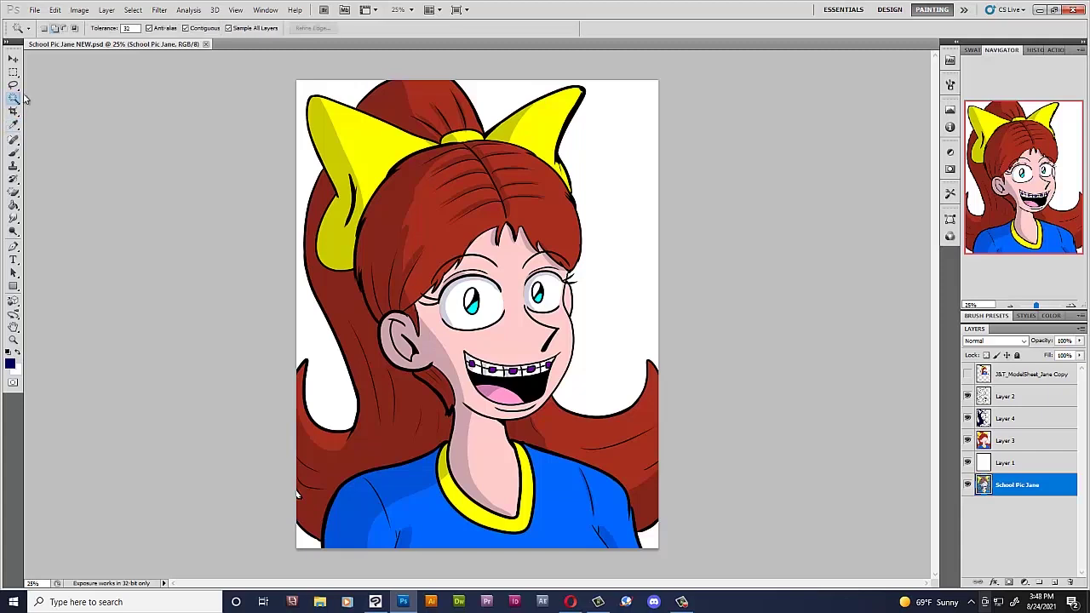
{"action": "left_click", "coordinate": [1014, 400]}
{"action": "left_click", "coordinate": [602, 337]}
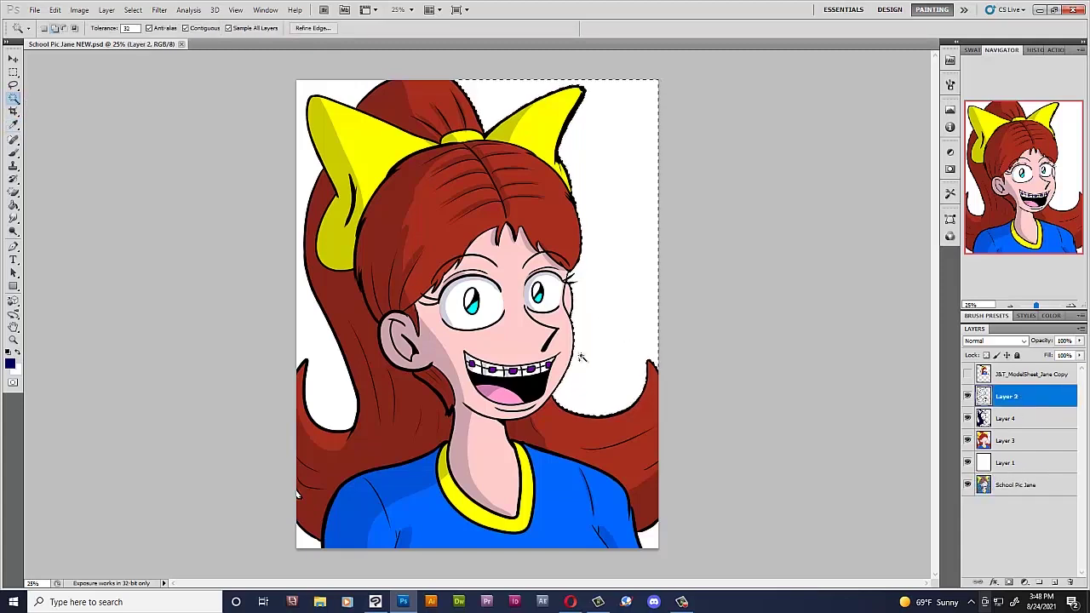
{"action": "left_click", "coordinate": [345, 90], "text": "shift"}
{"action": "left_click", "coordinate": [305, 542], "text": "shift"}
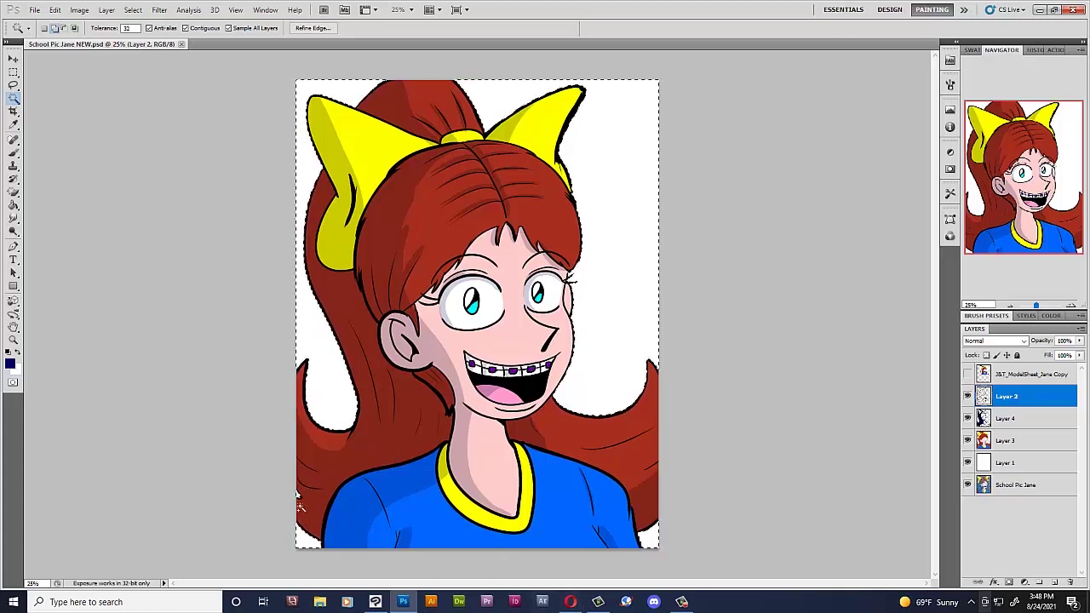
{"action": "left_click", "coordinate": [1009, 464]}
{"action": "key", "text": "Delete"}
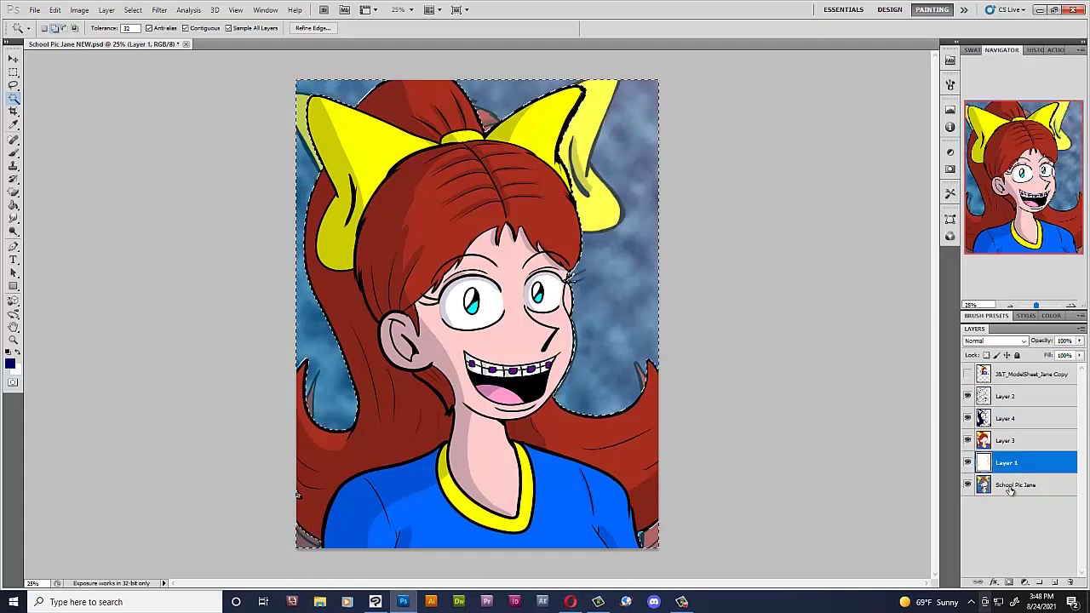
{"action": "key", "text": "ctrl+d"}
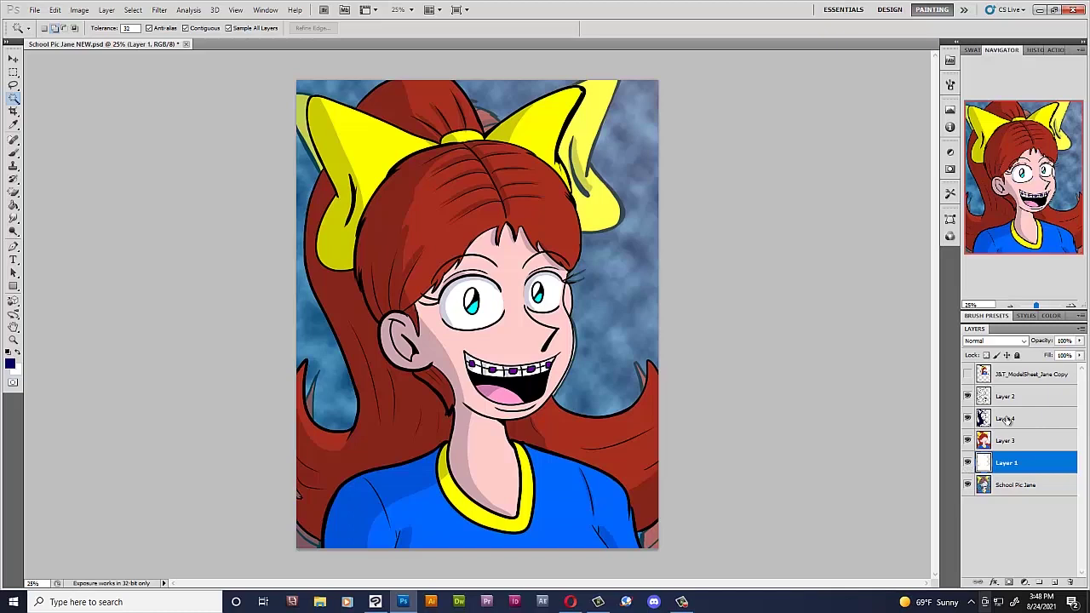
Step: Add a new layer directly above the School Pic Jane layer
{"action": "left_click", "coordinate": [1008, 485]}
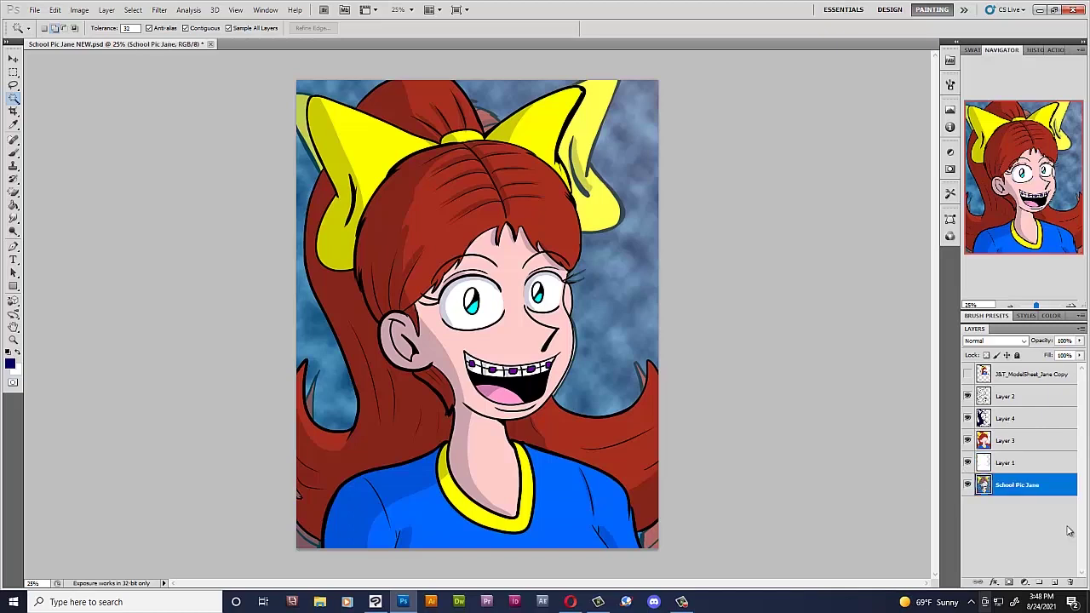
{"action": "left_click", "coordinate": [1054, 582]}
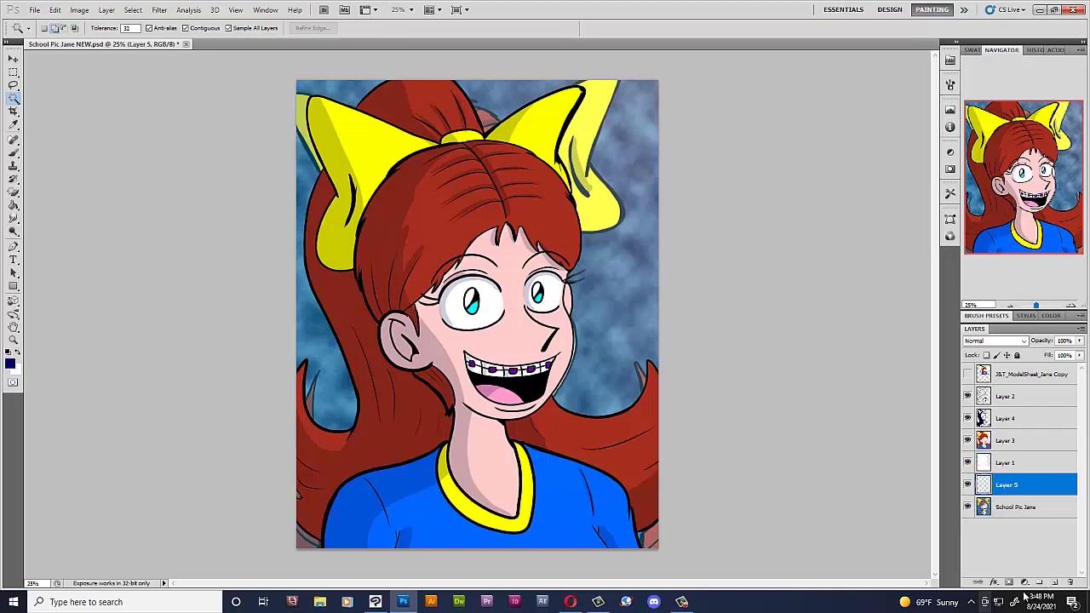
{"action": "left_click", "coordinate": [84, 12]}
{"action": "mouse_move", "coordinate": [109, 14]}
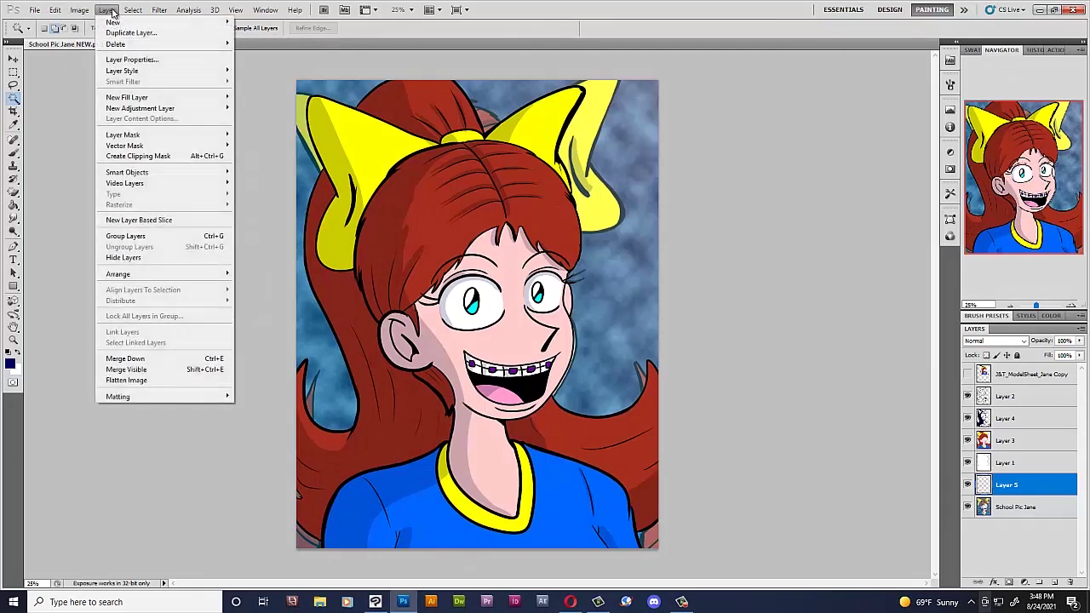
{"action": "left_click", "coordinate": [289, 44]}
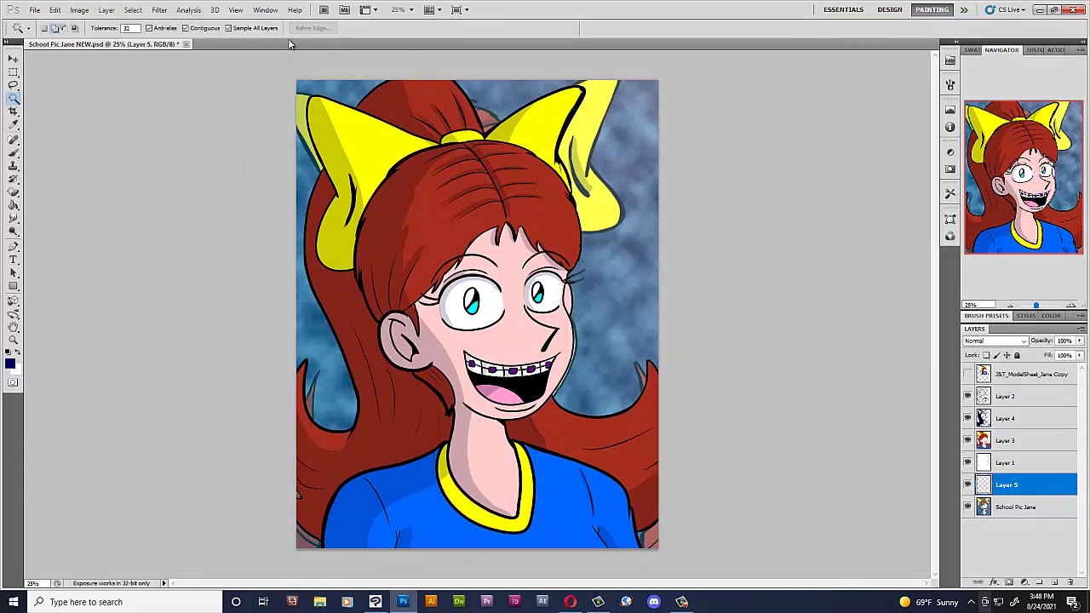
Step: Set the foreground color to a medium blue and the background color to a bright cyan-blue
{"action": "left_click", "coordinate": [11, 366]}
{"action": "left_click_drag", "start_coordinate": [227, 335], "coordinate": [228, 339]}
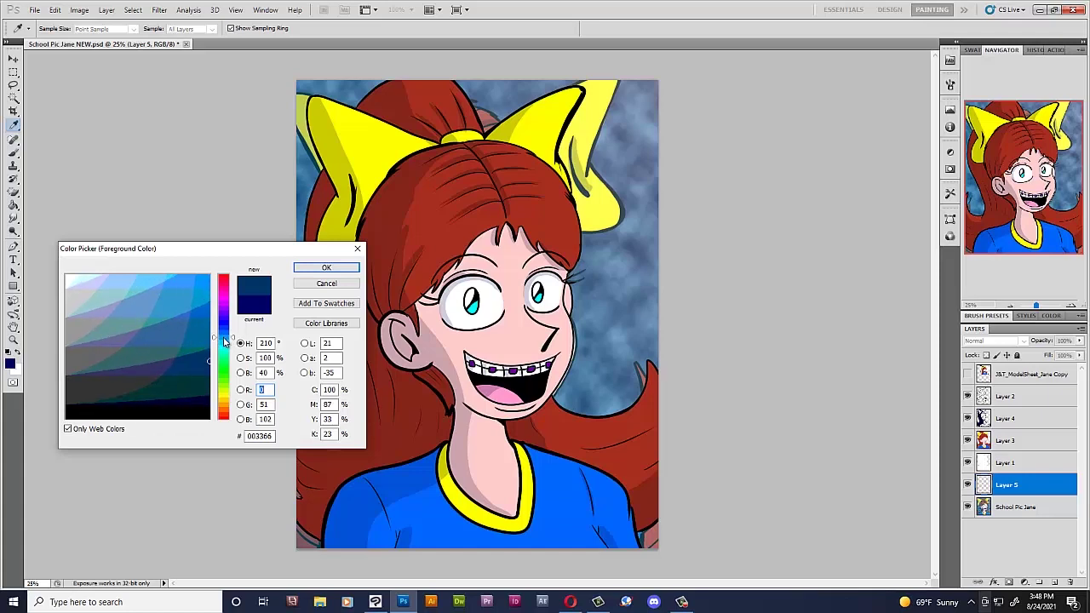
{"action": "left_click", "coordinate": [172, 335]}
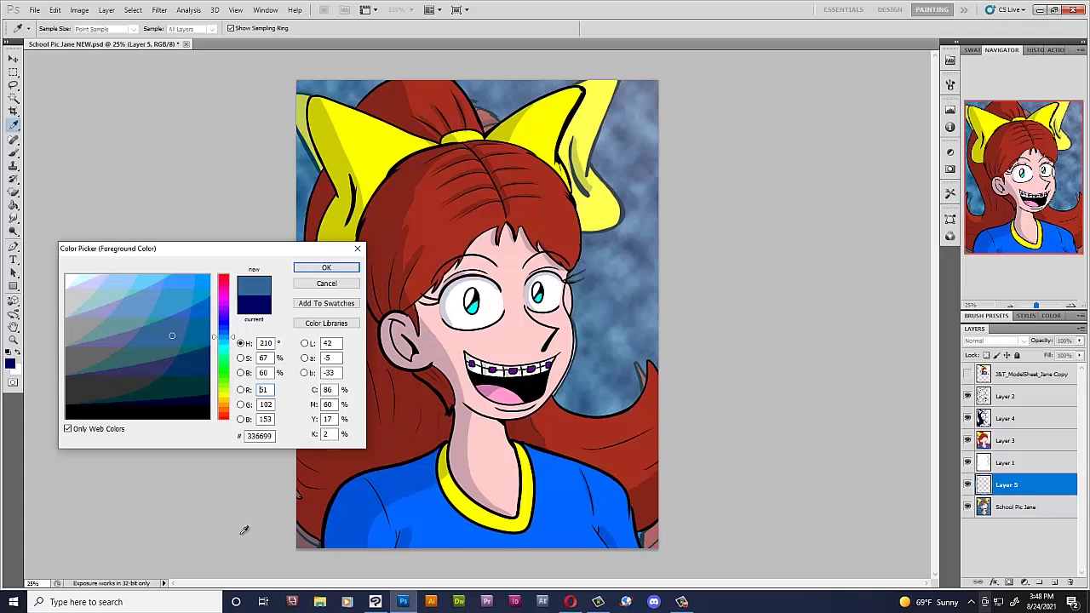
{"action": "left_click", "coordinate": [186, 422]}
{"action": "left_click", "coordinate": [326, 267]}
{"action": "left_click", "coordinate": [16, 371]}
{"action": "left_click", "coordinate": [227, 349]}
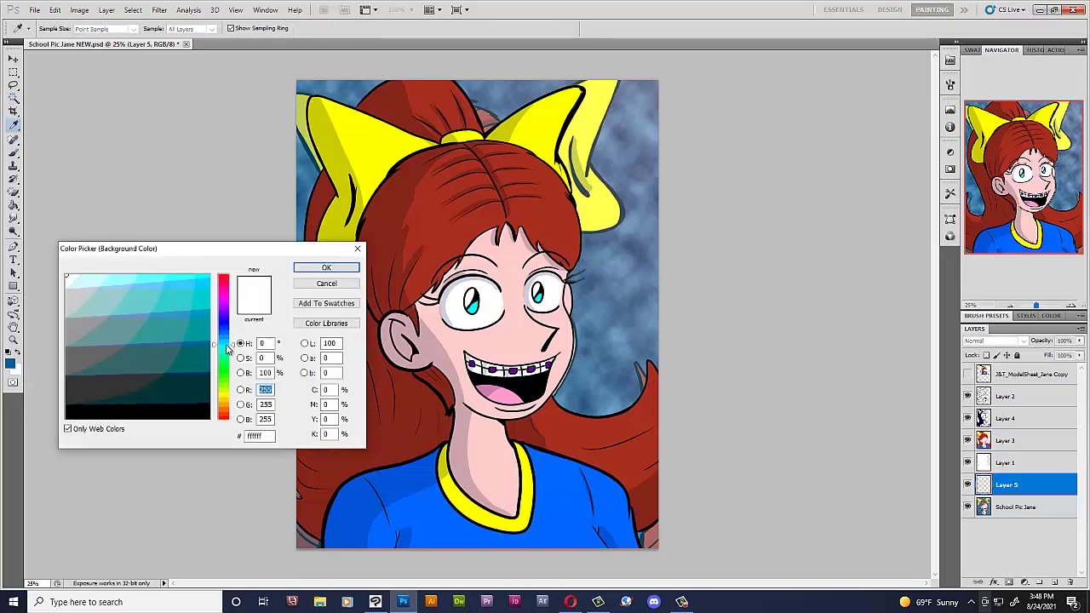
{"action": "left_click", "coordinate": [207, 282]}
{"action": "left_click", "coordinate": [326, 267]}
{"action": "key", "text": "w"}
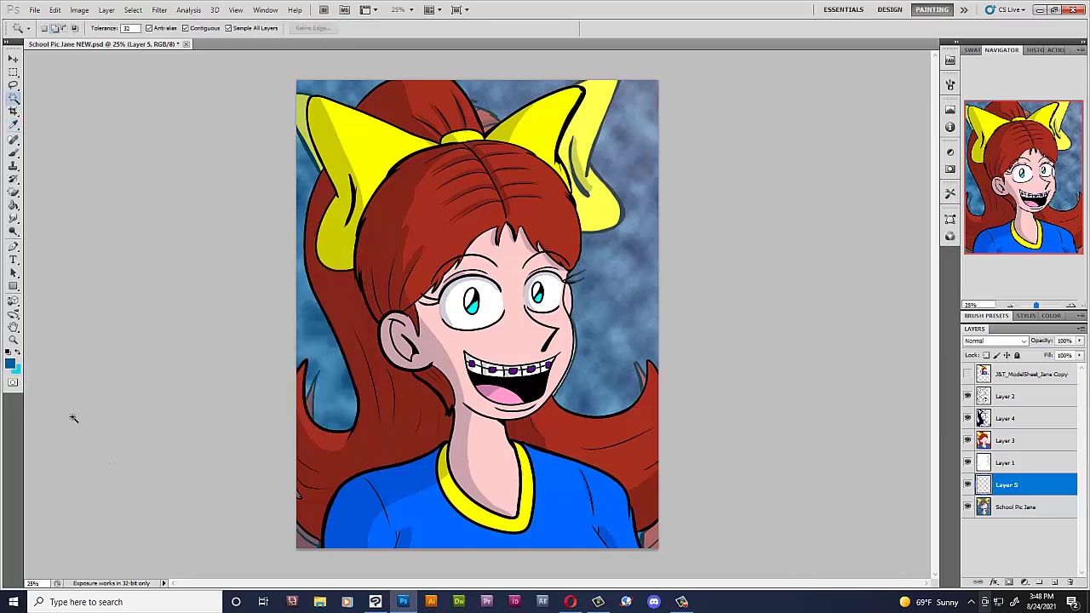
Step: Render the Clouds filter on the new layer beneath Layer 1 as the portrait's blue backdrop
{"action": "left_click", "coordinate": [13, 206]}
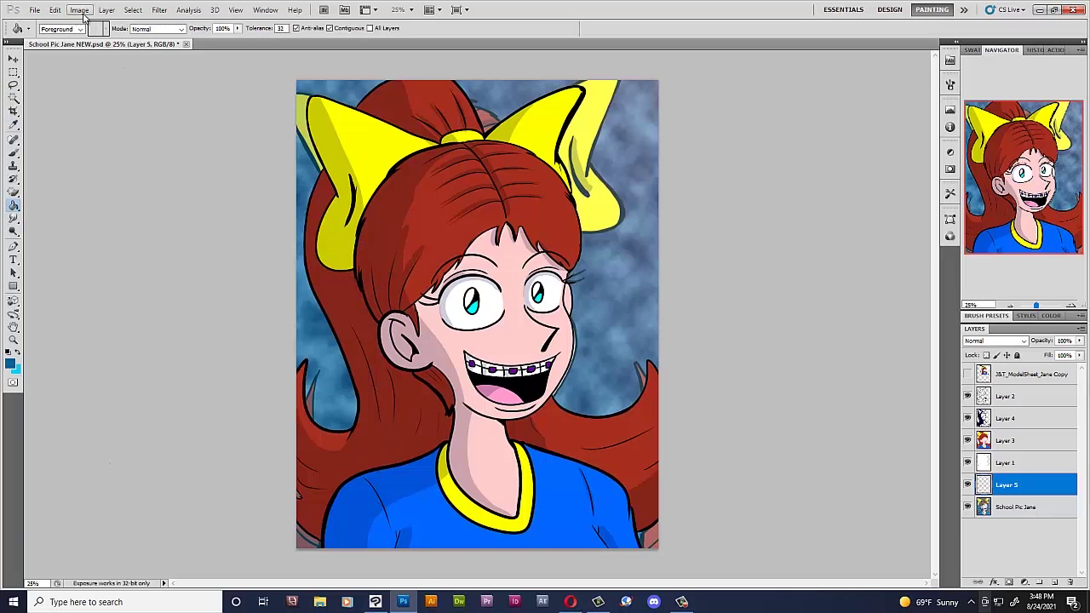
{"action": "left_click", "coordinate": [159, 11]}
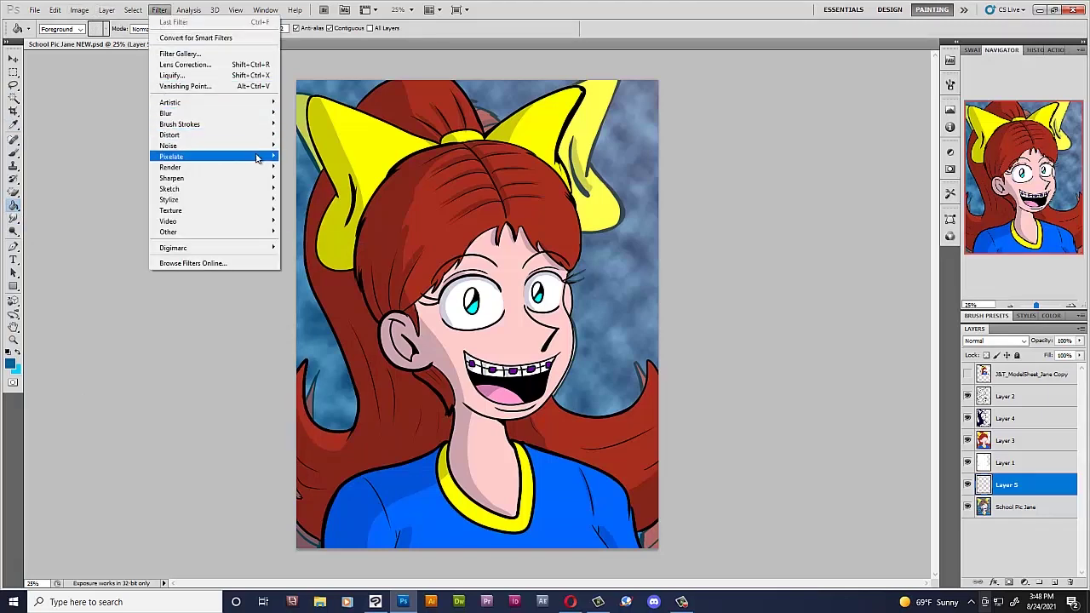
{"action": "mouse_move", "coordinate": [260, 167]}
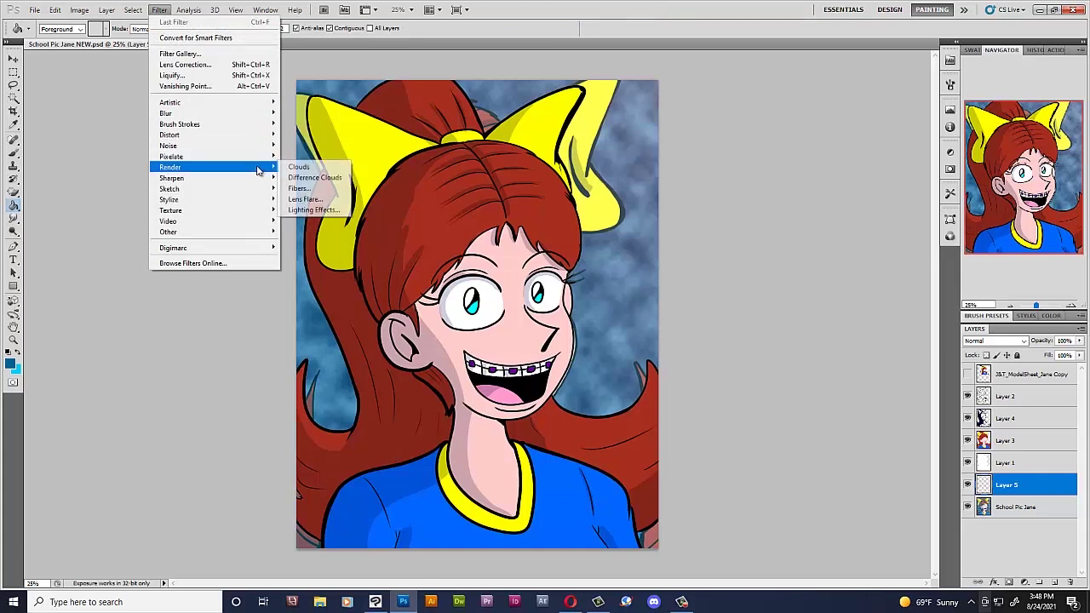
{"action": "left_click", "coordinate": [323, 170]}
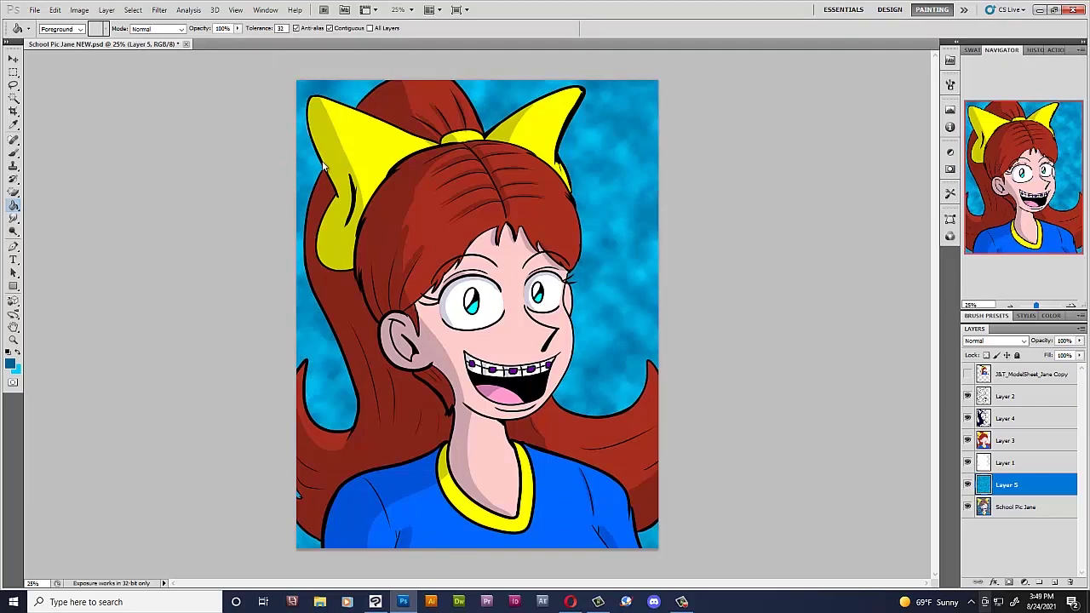
Step: Toggle the blue cloud layer's visibility to compare it with the original School Pic Jane backdrop
{"action": "left_click", "coordinate": [967, 484]}
{"action": "left_click", "coordinate": [967, 485]}
{"action": "left_click", "coordinate": [967, 485]}
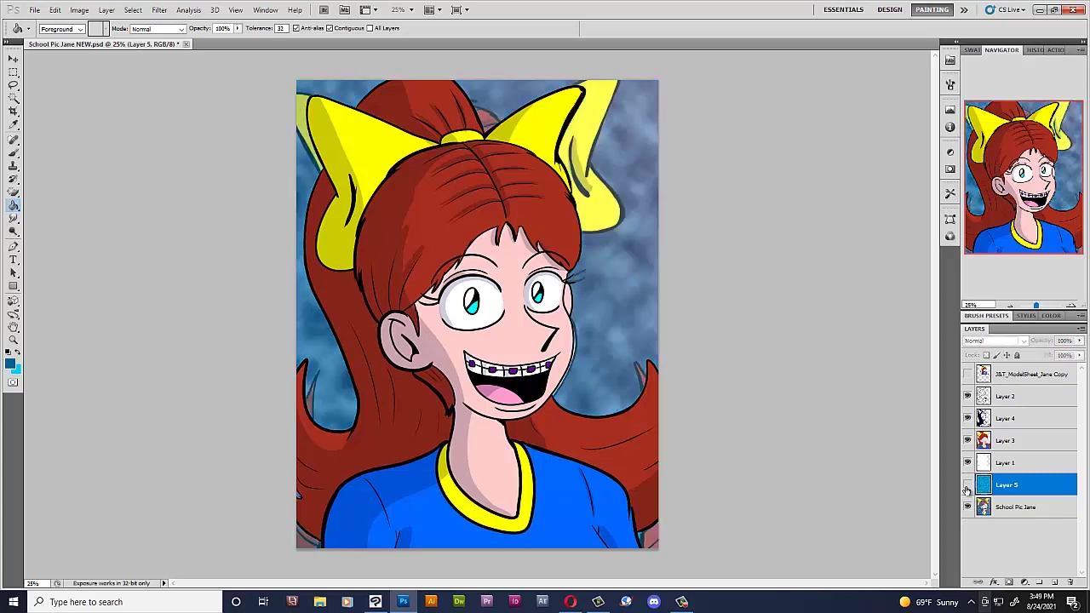
{"action": "left_click", "coordinate": [967, 484]}
{"action": "left_click", "coordinate": [967, 485]}
{"action": "left_click", "coordinate": [967, 484]}
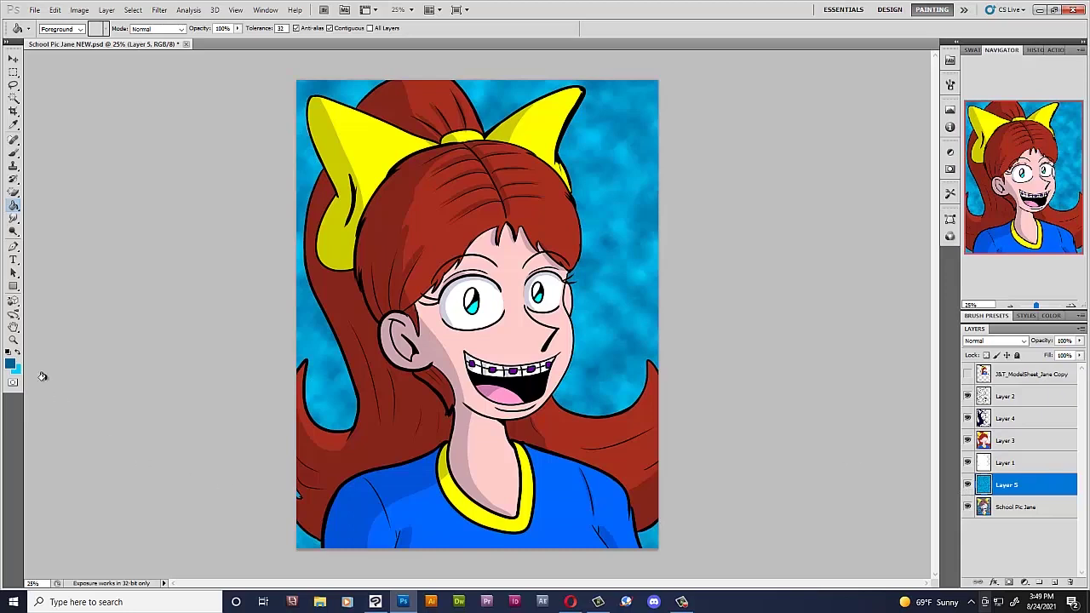
Step: Set the background color to a softer medium blue and the foreground color to a dark indigo
{"action": "left_click", "coordinate": [14, 367]}
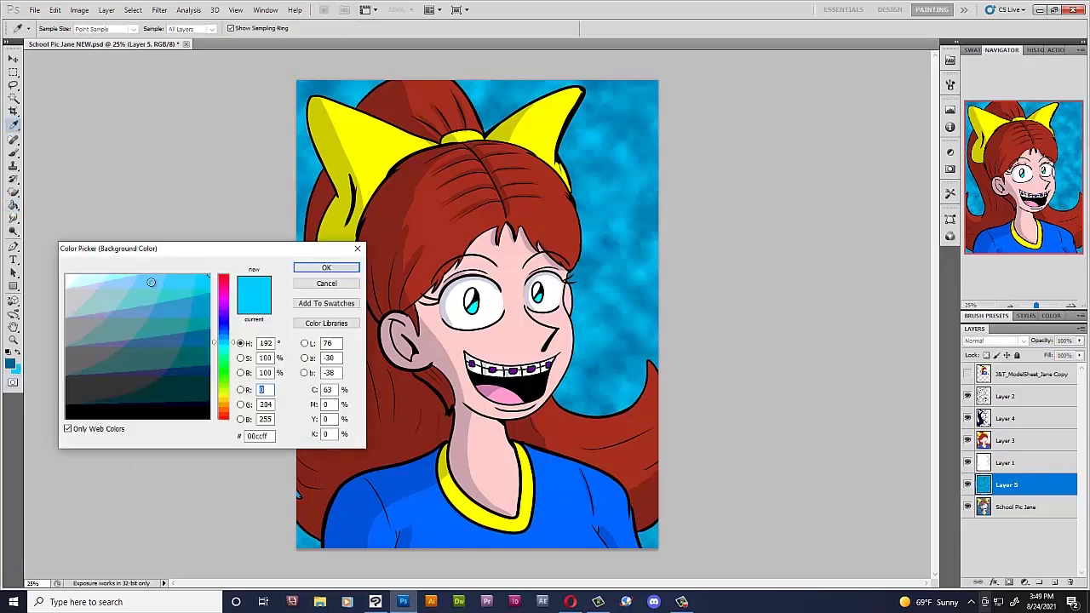
{"action": "left_click", "coordinate": [150, 282]}
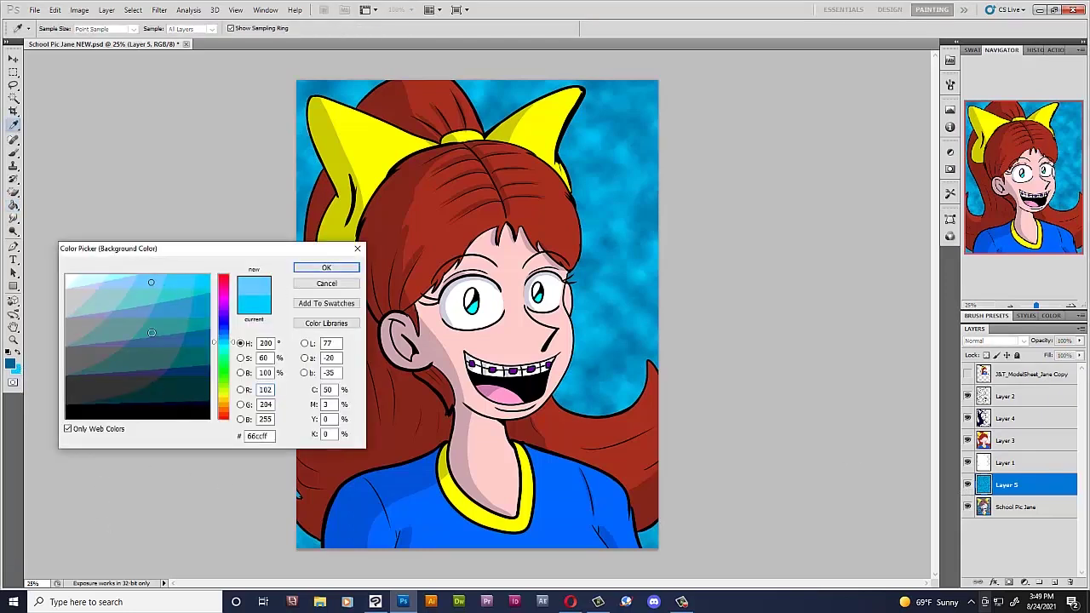
{"action": "left_click", "coordinate": [137, 310]}
{"action": "left_click", "coordinate": [326, 268]}
{"action": "left_click", "coordinate": [11, 364]}
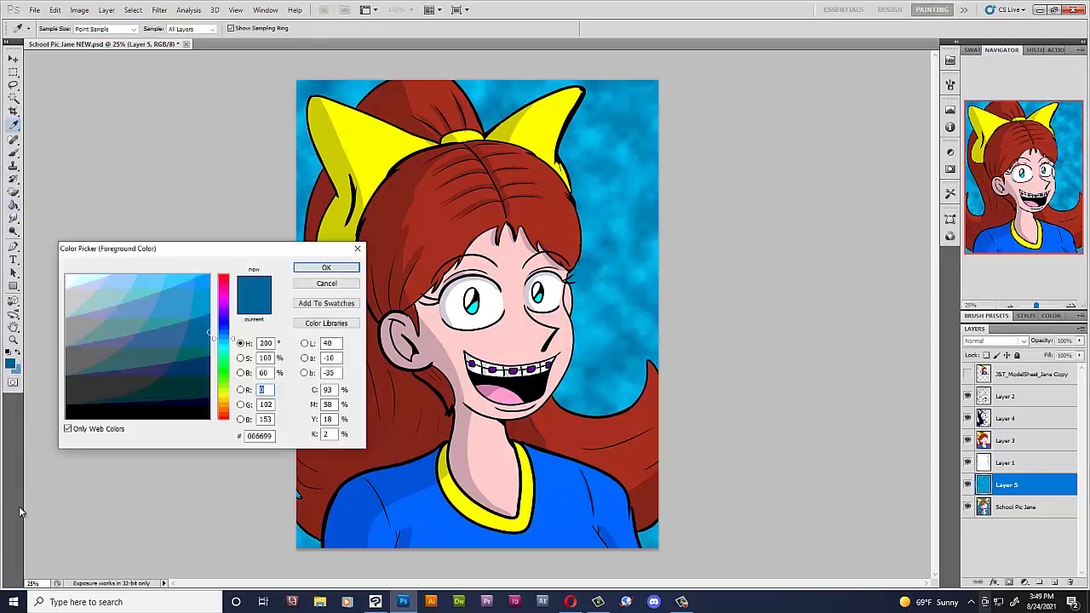
{"action": "left_click", "coordinate": [188, 384]}
{"action": "left_click", "coordinate": [158, 372]}
{"action": "left_click", "coordinate": [326, 267]}
{"action": "key", "text": "g"}
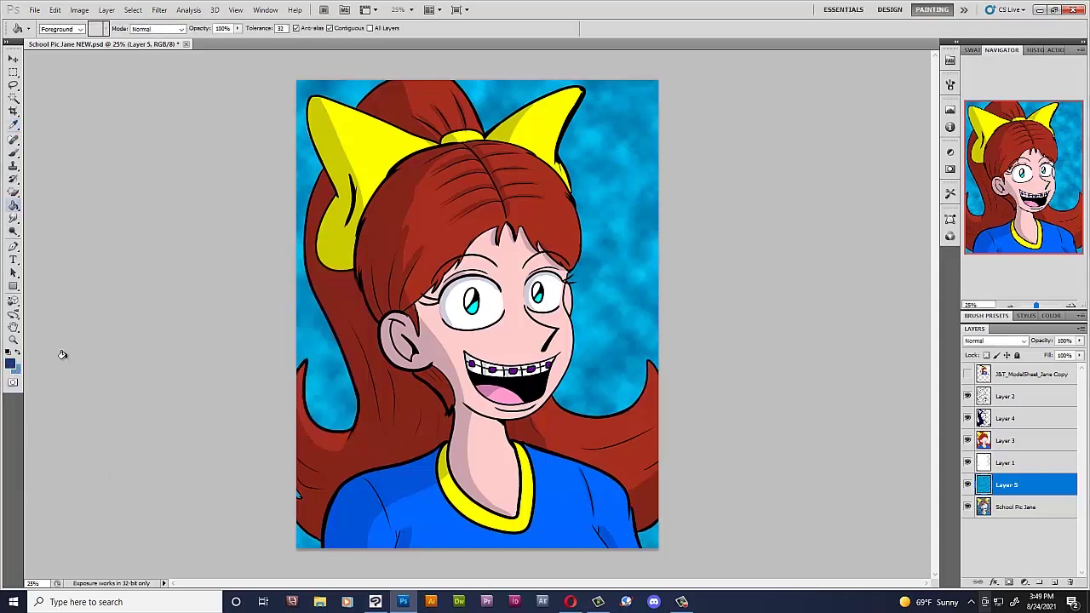
Step: Render the Clouds filter again on Layer 5 with the new colors and compare it with the original backdrop
{"action": "left_click", "coordinate": [159, 9]}
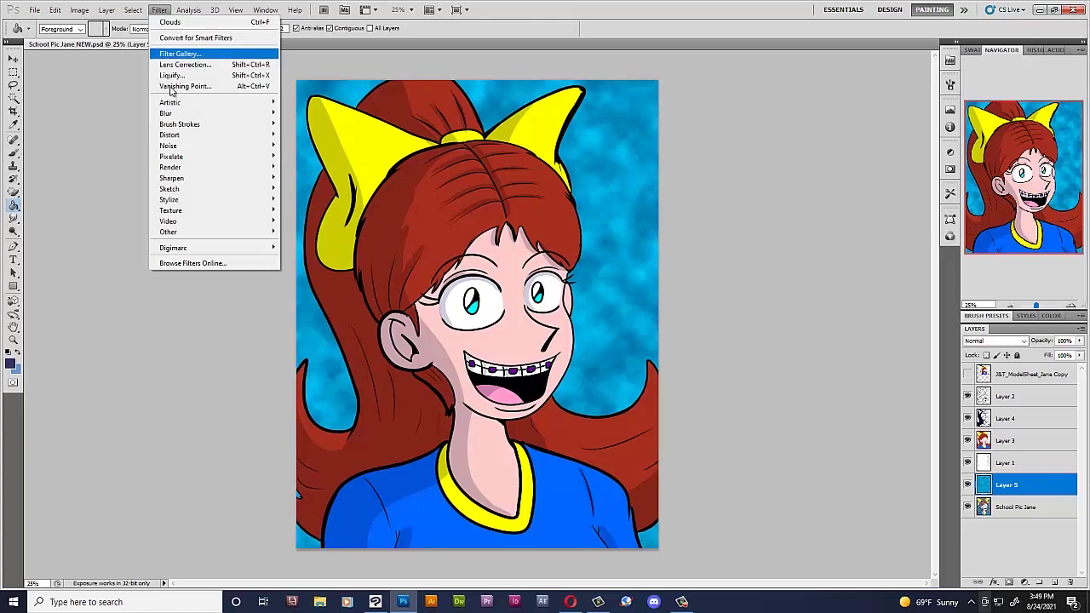
{"action": "mouse_move", "coordinate": [254, 168]}
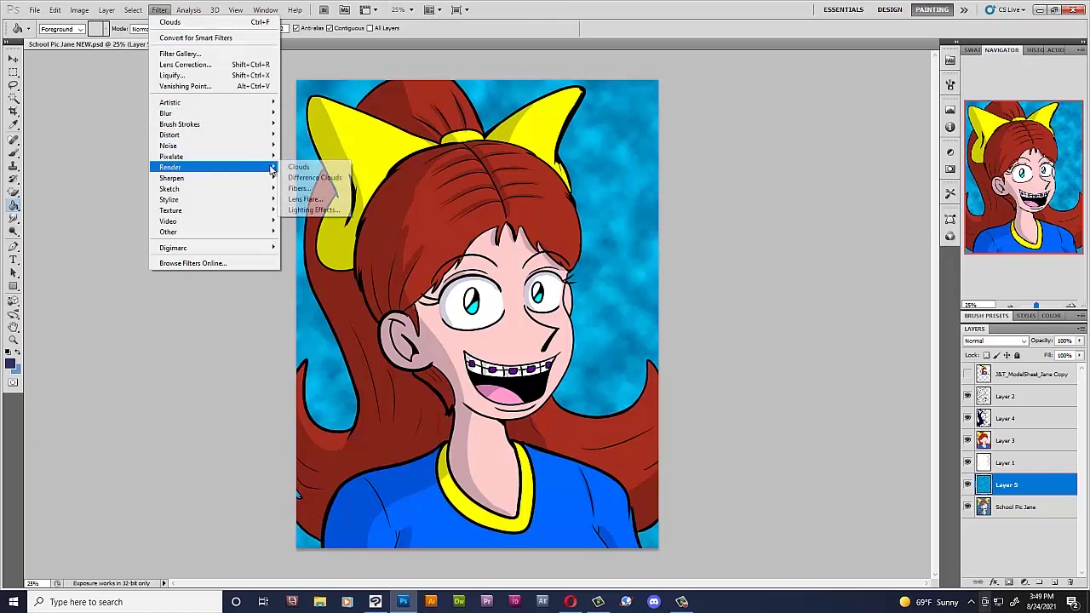
{"action": "left_click", "coordinate": [335, 176]}
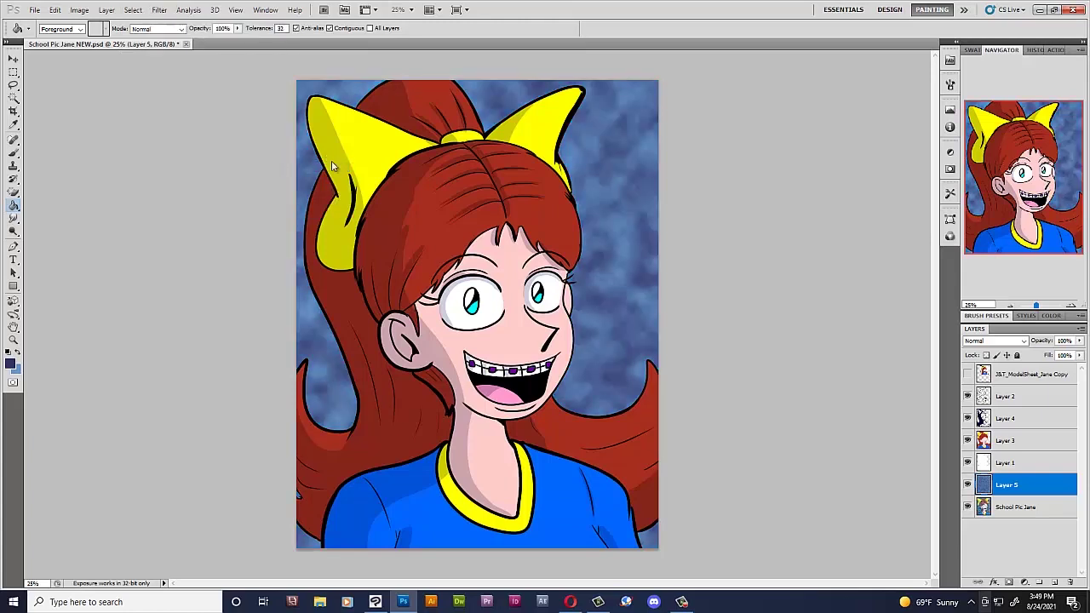
{"action": "left_click", "coordinate": [966, 485]}
{"action": "left_click", "coordinate": [966, 486]}
Step: Delete the hidden J&T_ModelSheet_Jane Copy layer and merge Layer 2 through Layer 5 into one layer above School Pic Jane
{"action": "left_click", "coordinate": [1026, 374]}
{"action": "key", "text": "Delete"}
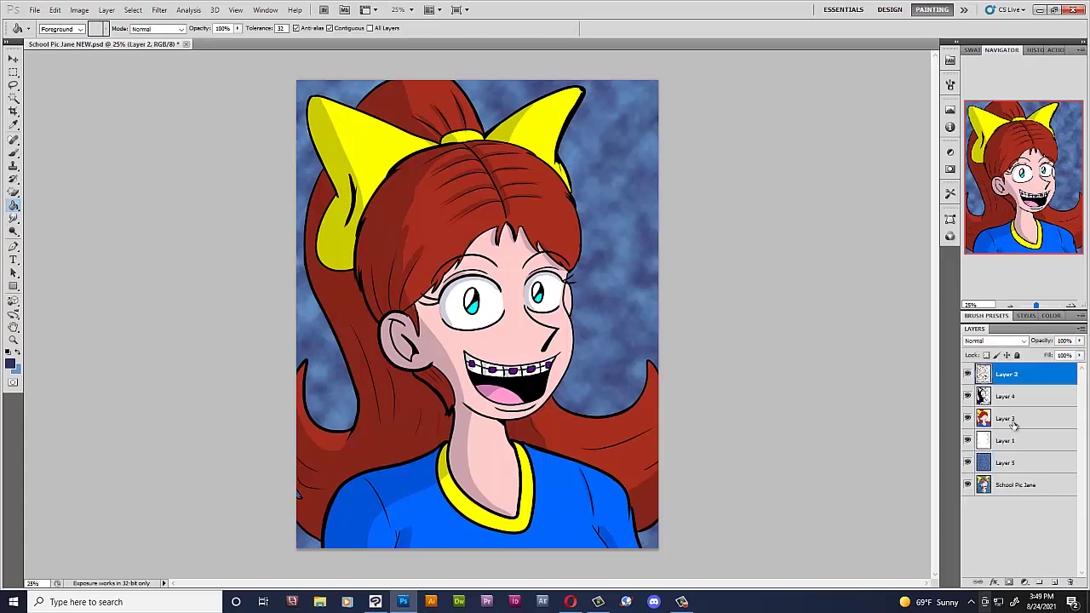
{"action": "left_click", "coordinate": [1013, 464], "text": "shift"}
{"action": "right_click", "coordinate": [1013, 464]}
{"action": "left_click", "coordinate": [1019, 436]}
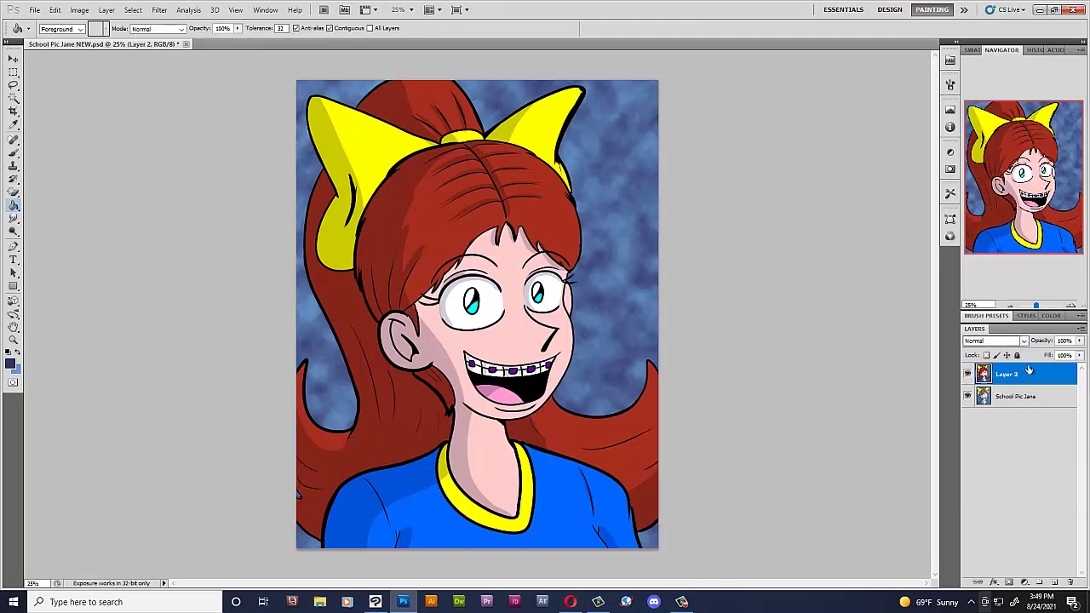
Step: Add a new layer on top, with the foreground color set to light sky blue and the background color to dark indigo blue
{"action": "left_click", "coordinate": [1053, 581]}
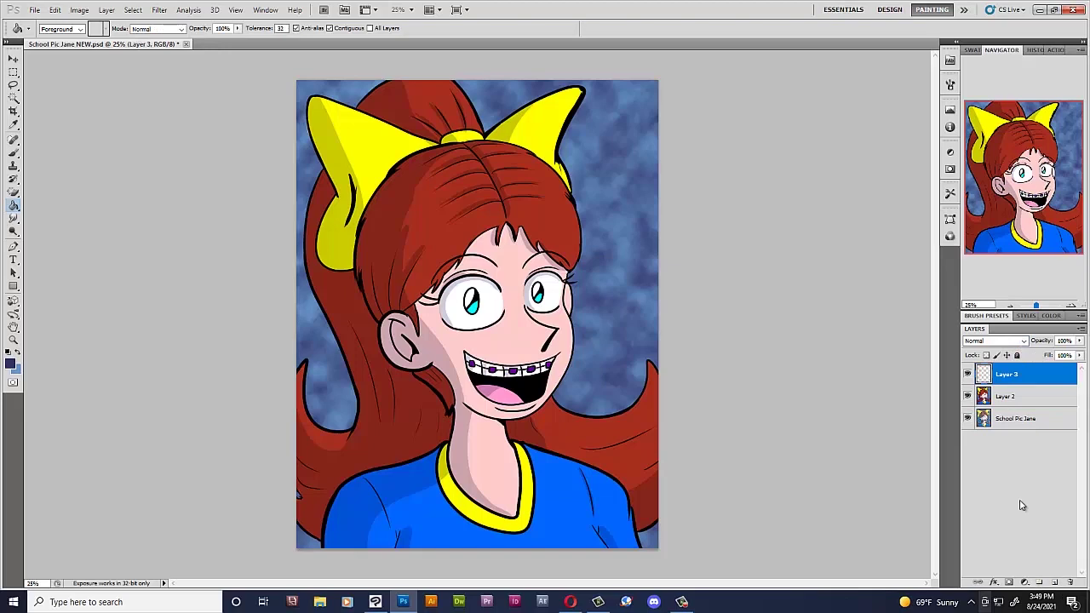
{"action": "left_click", "coordinate": [7, 353]}
{"action": "left_click", "coordinate": [10, 363]}
{"action": "left_click_drag", "start_coordinate": [212, 375], "coordinate": [214, 341]}
{"action": "left_click", "coordinate": [118, 281]}
{"action": "left_click", "coordinate": [324, 268]}
{"action": "left_click", "coordinate": [15, 369]}
{"action": "left_click", "coordinate": [226, 328]}
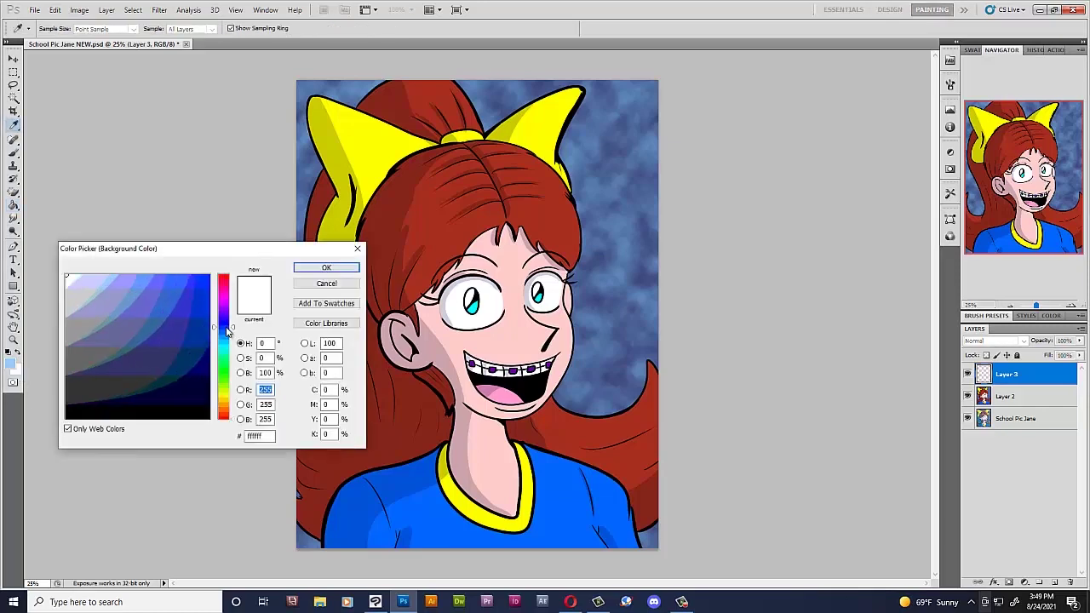
{"action": "left_click", "coordinate": [180, 347]}
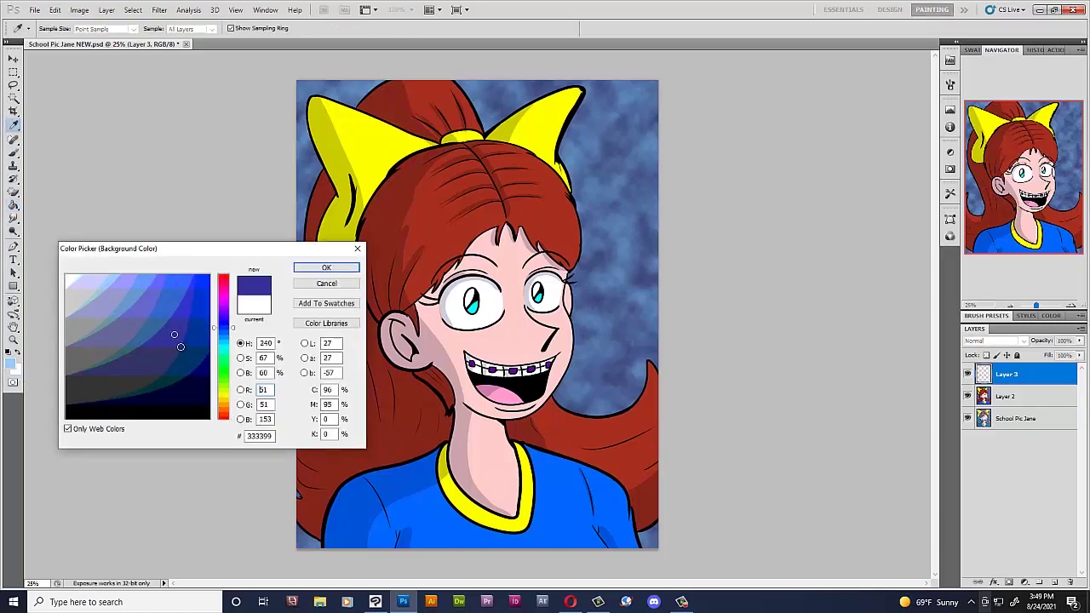
{"action": "left_click", "coordinate": [304, 269]}
Step: Fill the new layer with a radial gradient from light blue at the upper right of the canvas to dark blue at the lower-left corner
{"action": "left_click", "coordinate": [13, 206]}
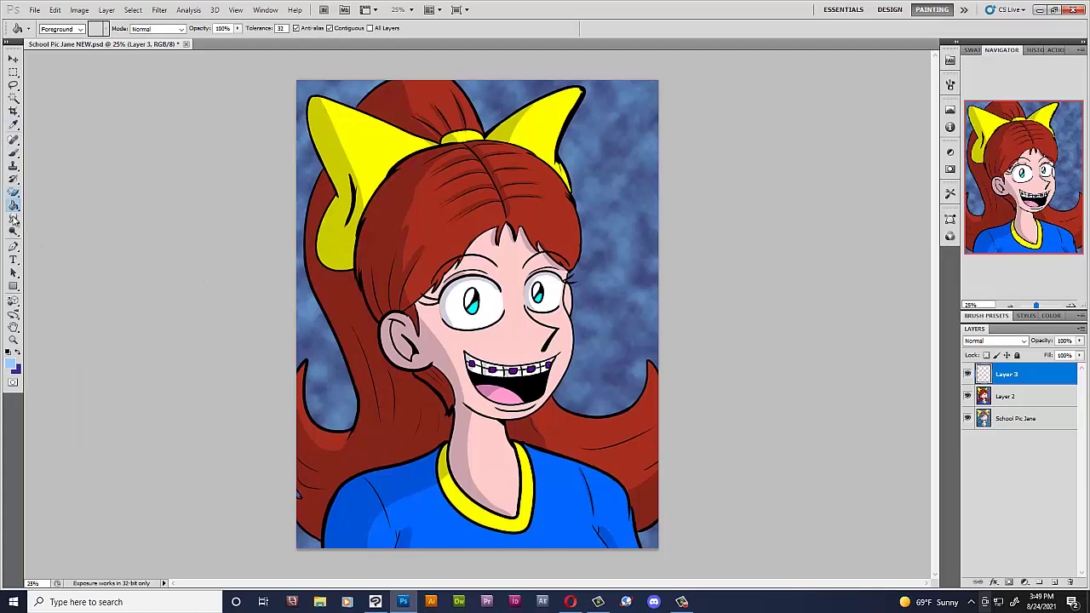
{"action": "left_click", "coordinate": [13, 206]}
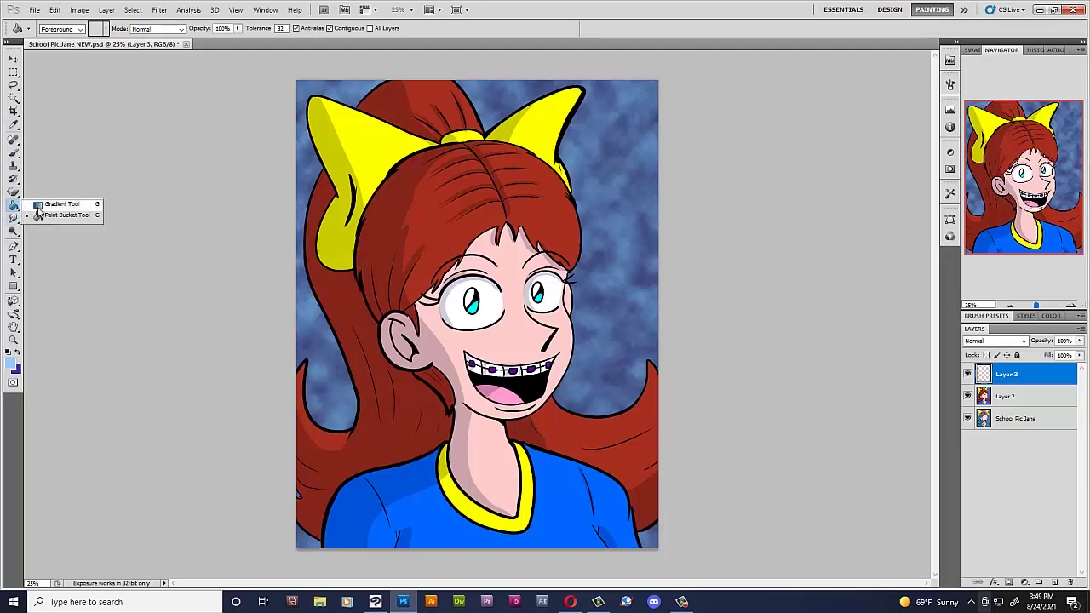
{"action": "left_click", "coordinate": [41, 204]}
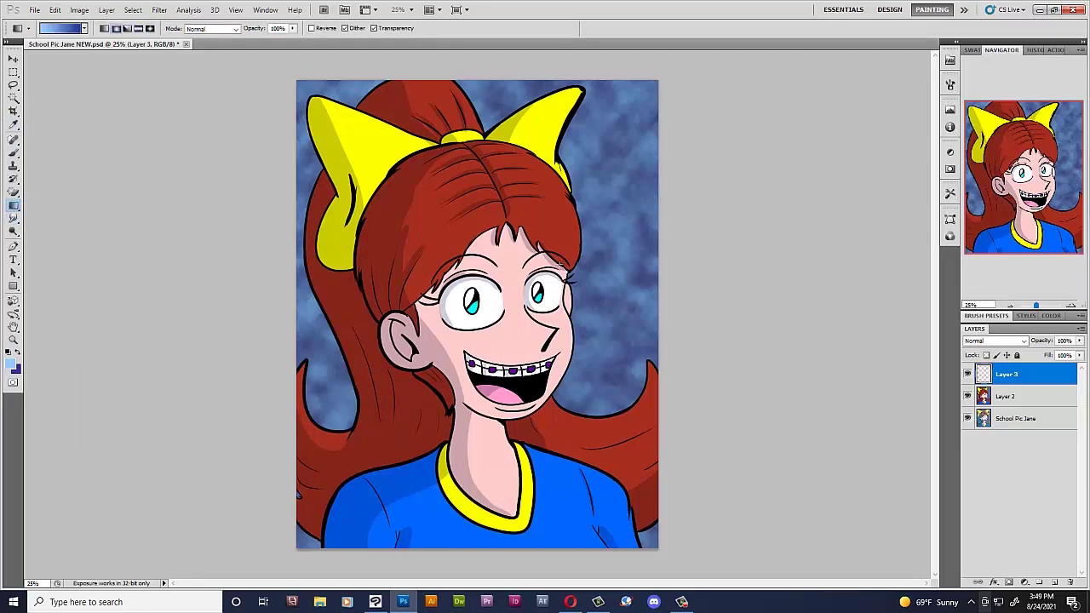
{"action": "left_click_drag", "start_coordinate": [561, 262], "coordinate": [288, 568]}
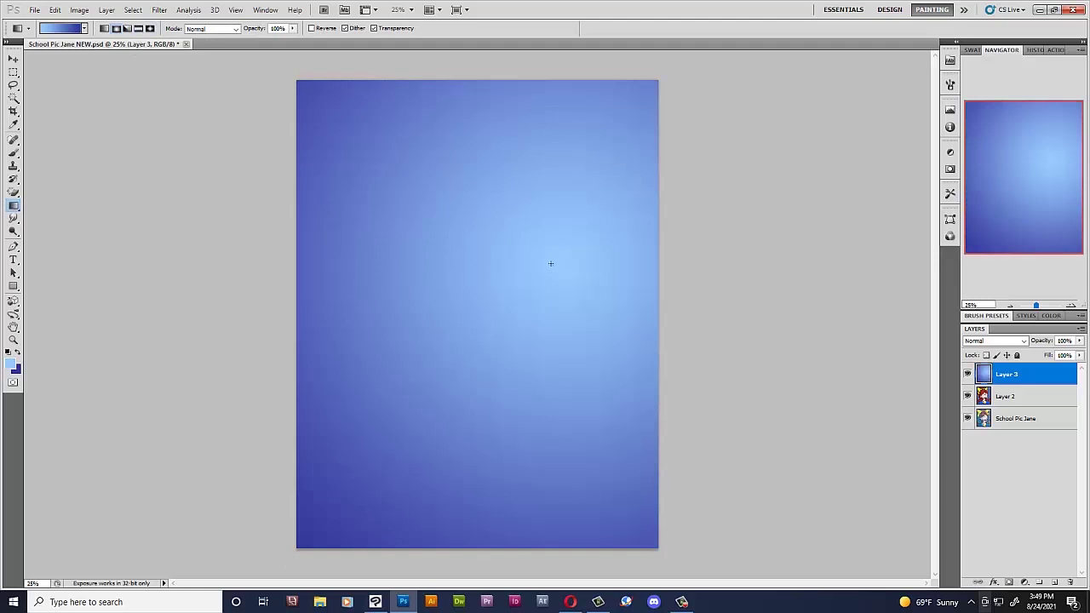
{"action": "left_click_drag", "start_coordinate": [519, 301], "coordinate": [285, 544]}
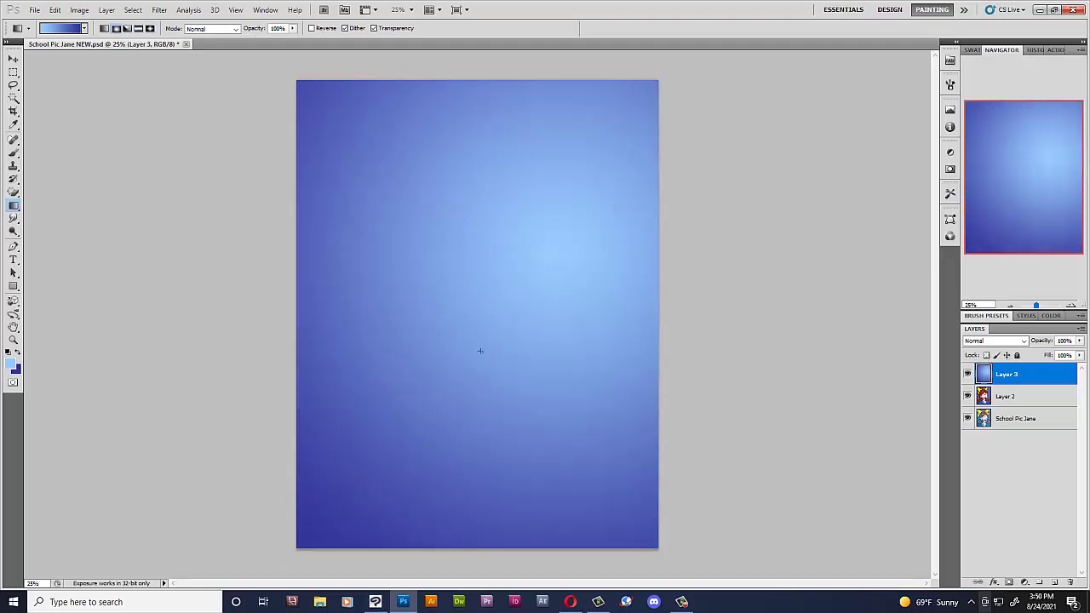
Step: Set the gradient layer's blend mode to Screen and lower its opacity to about 25%
{"action": "left_click", "coordinate": [1021, 342]}
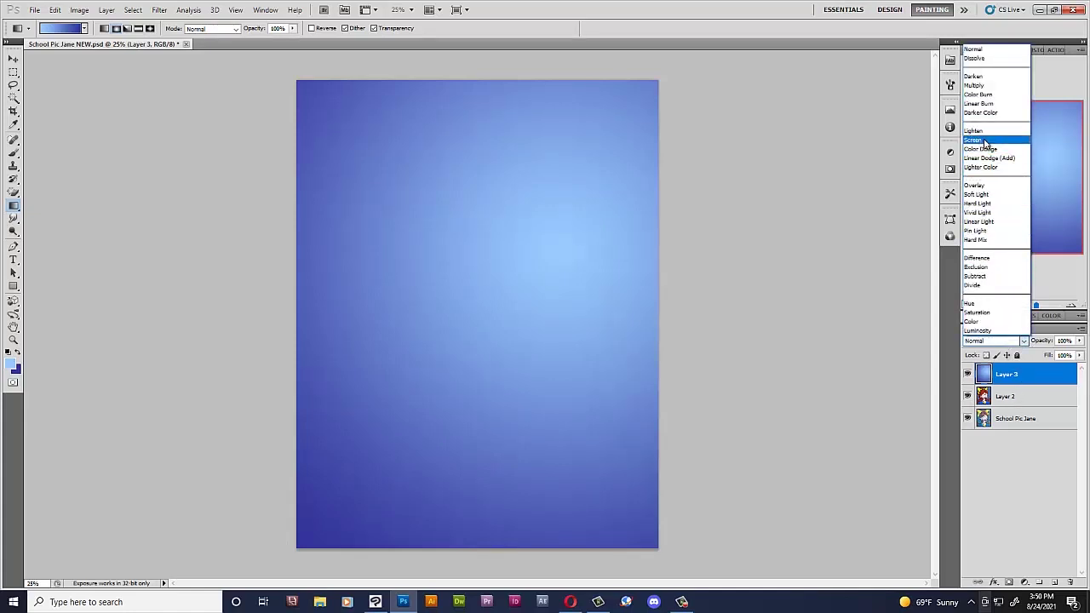
{"action": "left_click", "coordinate": [985, 142]}
{"action": "left_click", "coordinate": [1078, 340]}
{"action": "left_click_drag", "start_coordinate": [1060, 356], "coordinate": [1038, 354]}
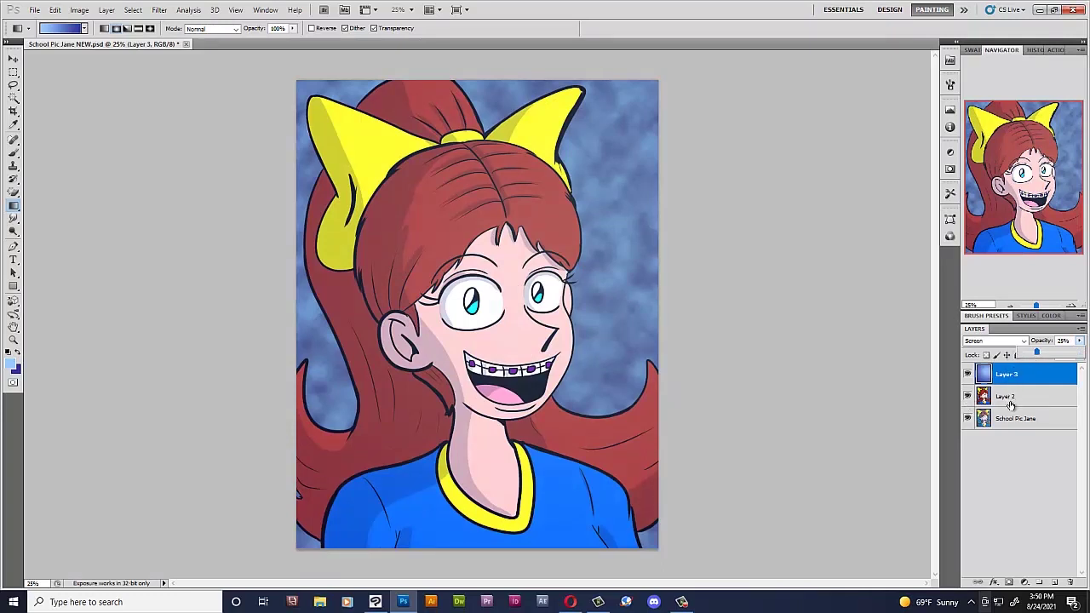
{"action": "left_click_drag", "start_coordinate": [1037, 353], "coordinate": [1042, 357]}
Step: Merge the gradient layer with the redrawn portrait in Layer 2
{"action": "left_click", "coordinate": [1024, 393], "text": "shift"}
{"action": "right_click", "coordinate": [1025, 390]}
{"action": "left_click", "coordinate": [1013, 361]}
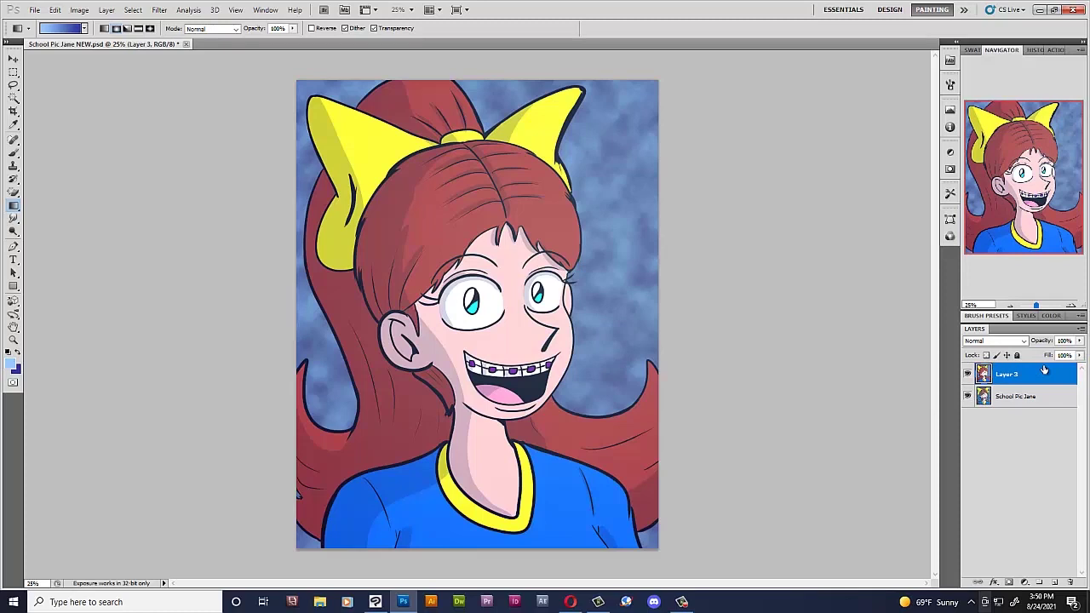
Step: Toggle the merged portrait layer's visibility repeatedly to compare the redraw with the original School Pic Jane, leaving it shown
{"action": "left_click", "coordinate": [967, 375]}
{"action": "left_click", "coordinate": [967, 375]}
{"action": "left_click", "coordinate": [968, 374]}
{"action": "left_click", "coordinate": [968, 375]}
{"action": "left_click", "coordinate": [968, 375]}
{"action": "left_click", "coordinate": [968, 376]}
{"action": "left_click", "coordinate": [968, 376]}
{"action": "left_click", "coordinate": [968, 375]}
{"action": "left_click", "coordinate": [968, 376]}
{"action": "left_click", "coordinate": [967, 376]}
{"action": "left_click", "coordinate": [967, 375]}
{"action": "left_click", "coordinate": [968, 376]}
{"action": "left_click", "coordinate": [968, 375]}
{"action": "left_click", "coordinate": [968, 376]}
{"action": "left_click", "coordinate": [968, 375]}
{"action": "left_click", "coordinate": [968, 375]}
{"action": "left_click", "coordinate": [968, 375]}
{"action": "left_click", "coordinate": [968, 375]}
{"action": "left_click", "coordinate": [968, 375]}
{"action": "left_click", "coordinate": [968, 375]}
{"action": "left_click", "coordinate": [968, 375]}
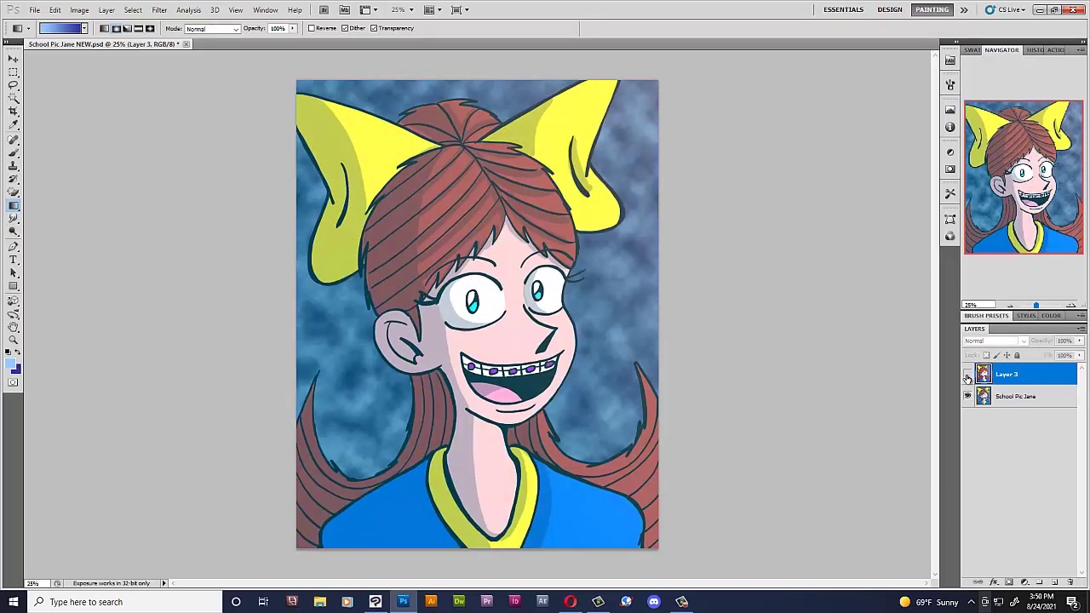
{"action": "left_click", "coordinate": [968, 375]}
{"action": "left_click", "coordinate": [968, 375]}
{"action": "left_click", "coordinate": [967, 375]}
{"action": "left_click", "coordinate": [968, 375]}
{"action": "left_click", "coordinate": [968, 375]}
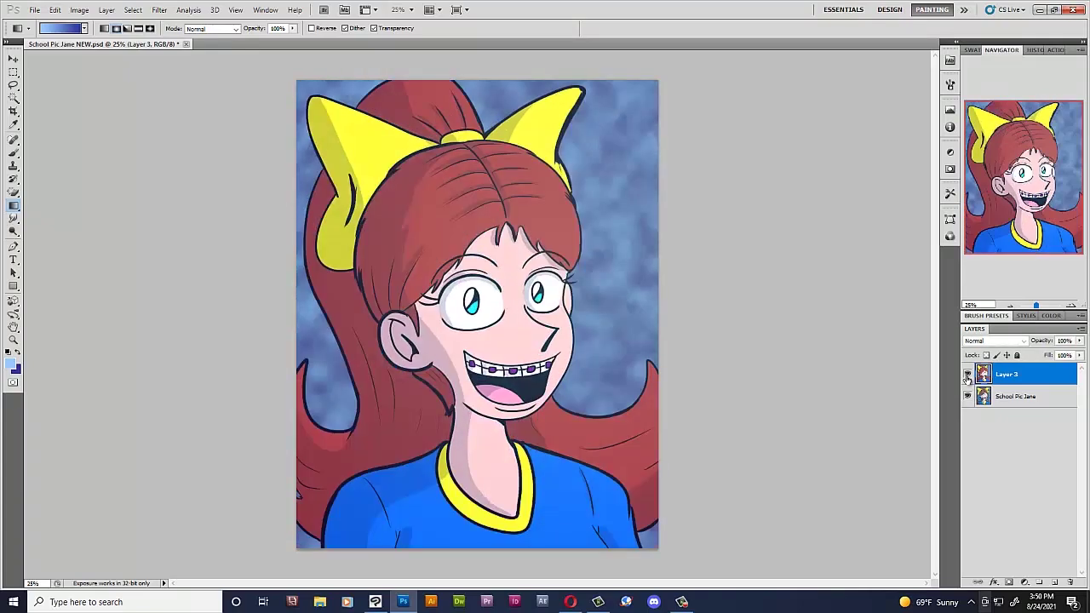
{"action": "left_click", "coordinate": [968, 376]}
{"action": "left_click", "coordinate": [968, 375]}
{"action": "left_click", "coordinate": [968, 376]}
{"action": "left_click", "coordinate": [968, 375]}
{"action": "left_click", "coordinate": [968, 375]}
{"action": "left_click", "coordinate": [968, 375]}
{"action": "left_click", "coordinate": [967, 376]}
{"action": "left_click", "coordinate": [967, 377]}
{"action": "left_click", "coordinate": [967, 376]}
{"action": "left_click", "coordinate": [967, 377]}
{"action": "left_click", "coordinate": [967, 376]}
{"action": "left_click", "coordinate": [967, 377]}
{"action": "left_click", "coordinate": [967, 377]}
{"action": "left_click", "coordinate": [967, 377]}
{"action": "left_click", "coordinate": [967, 378]}
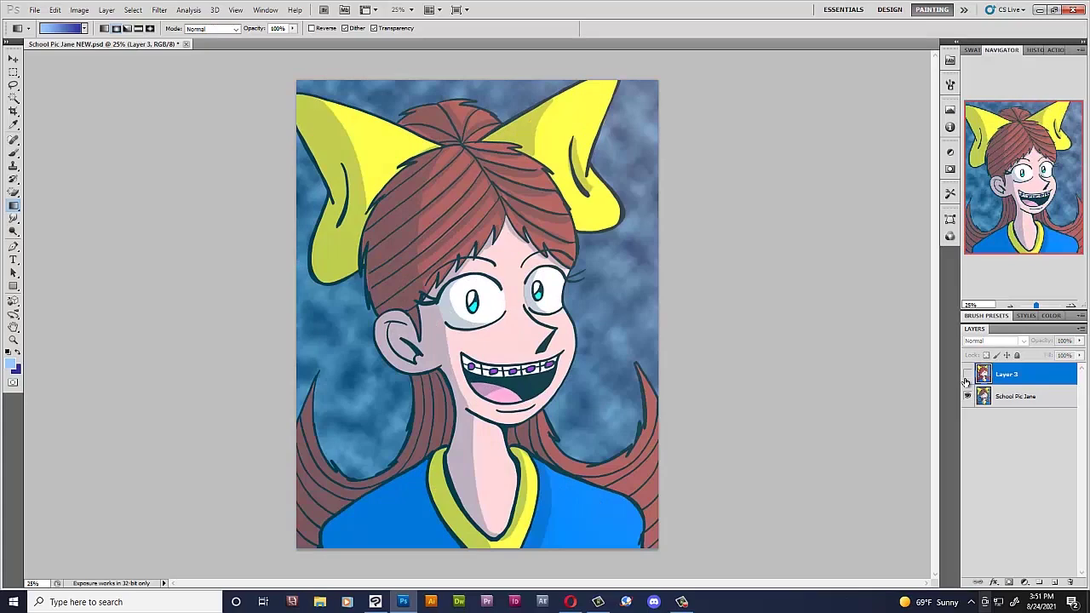
{"action": "left_click", "coordinate": [967, 376]}
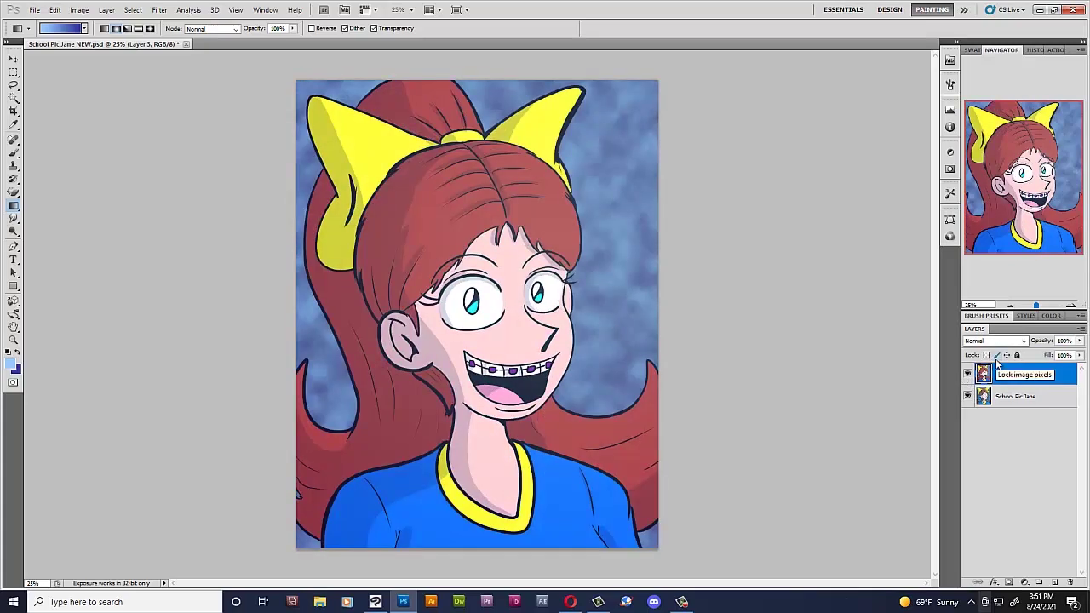
Step: Flatten the image and save it in JPEG format as School Pic Jane NEW.jpg with quality 11
{"action": "right_click", "coordinate": [1013, 405]}
{"action": "left_click", "coordinate": [1013, 456]}
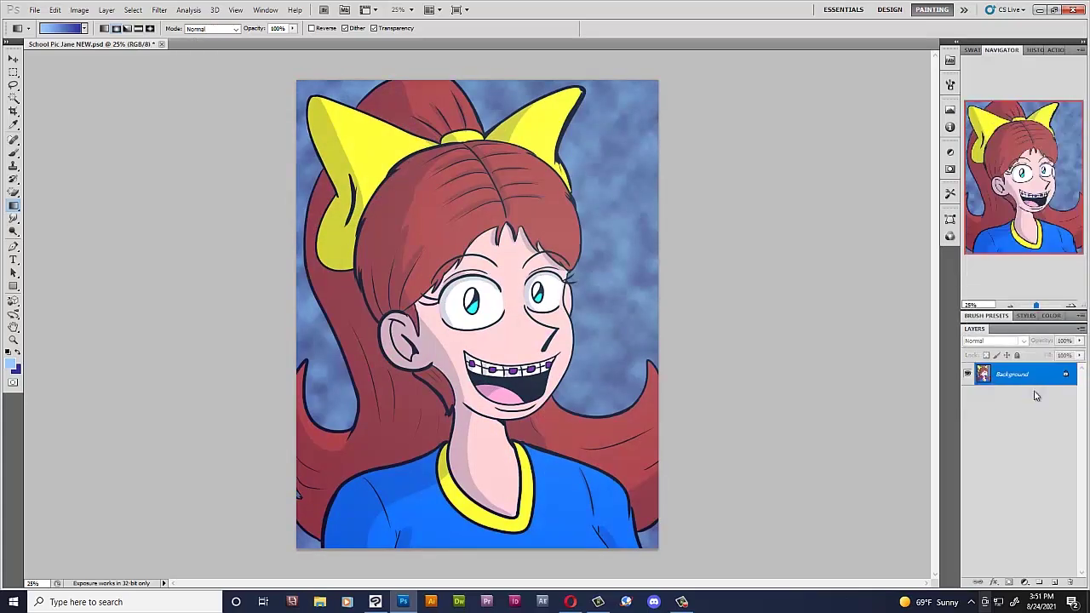
{"action": "left_click", "coordinate": [34, 9]}
{"action": "left_click", "coordinate": [85, 182]}
{"action": "left_click", "coordinate": [286, 273]}
{"action": "left_click", "coordinate": [276, 347]}
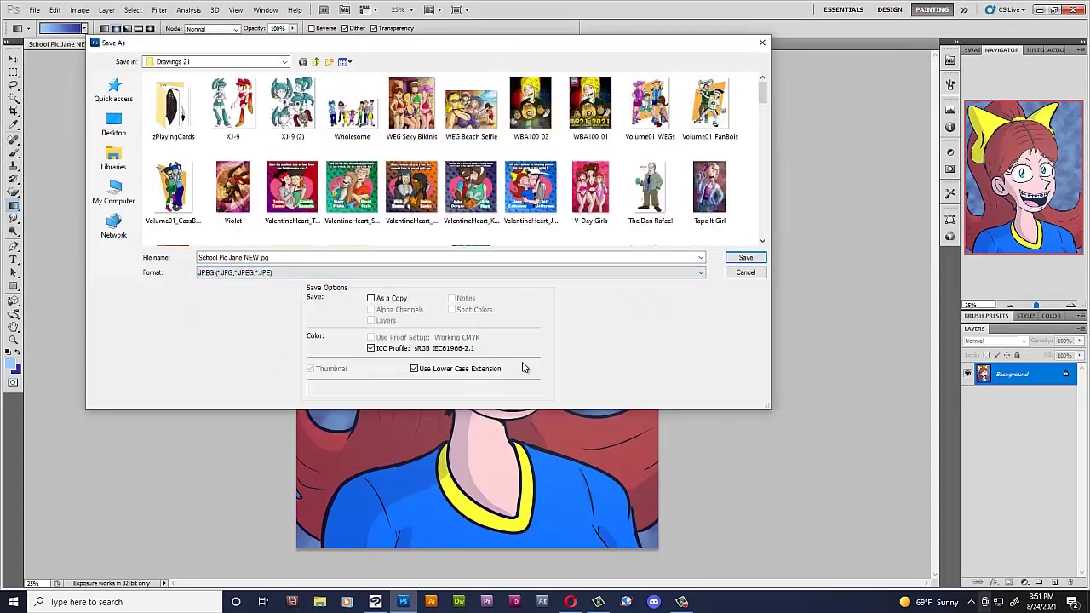
{"action": "left_click", "coordinate": [745, 257]}
{"action": "left_click", "coordinate": [521, 230]}
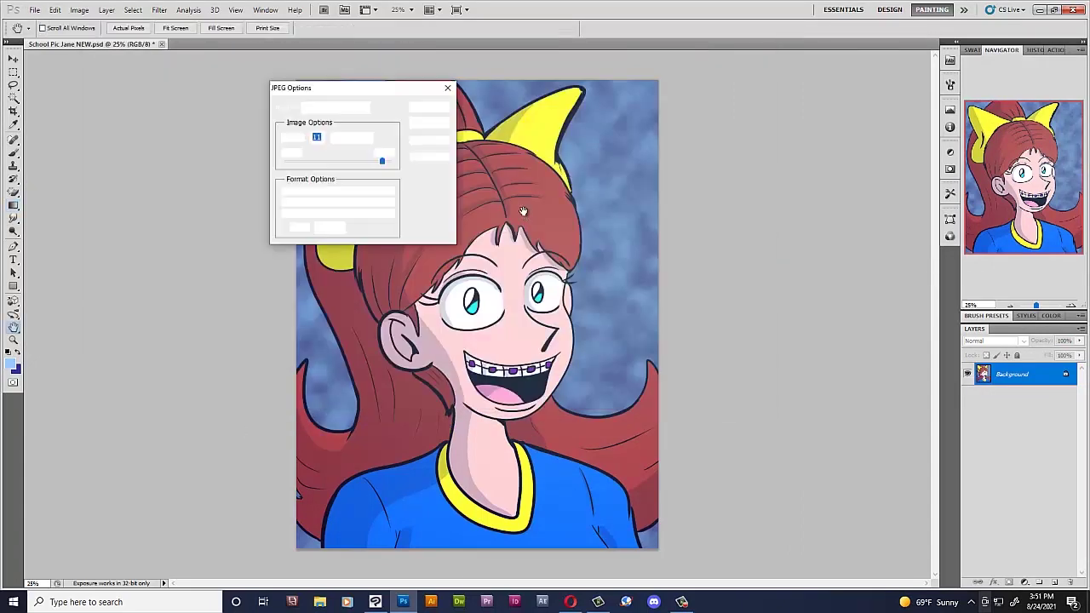
{"action": "left_click", "coordinate": [429, 108]}
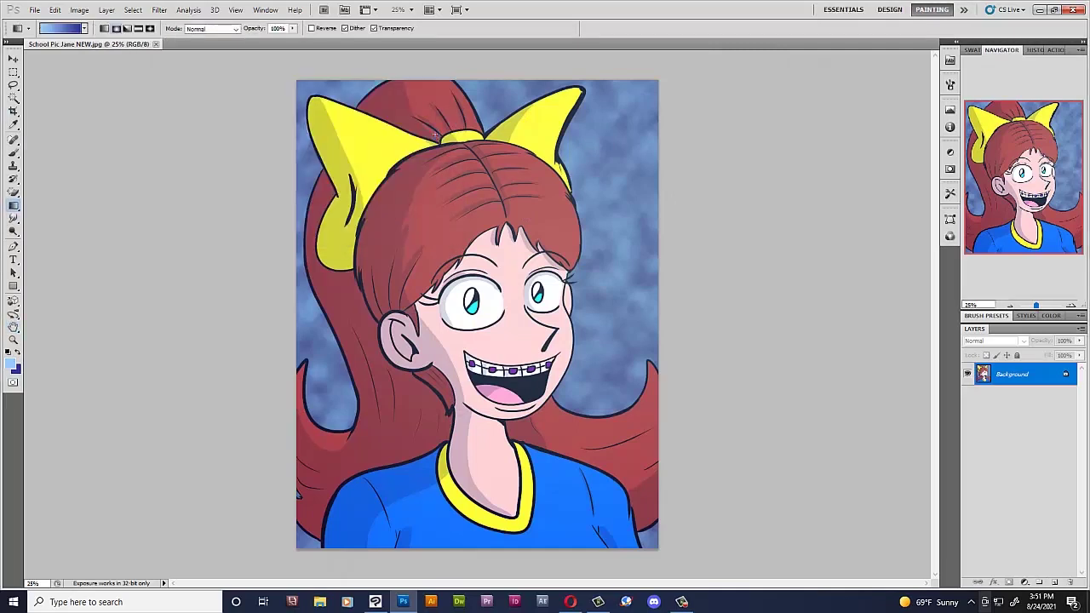
{"action": "left_click", "coordinate": [681, 602]}
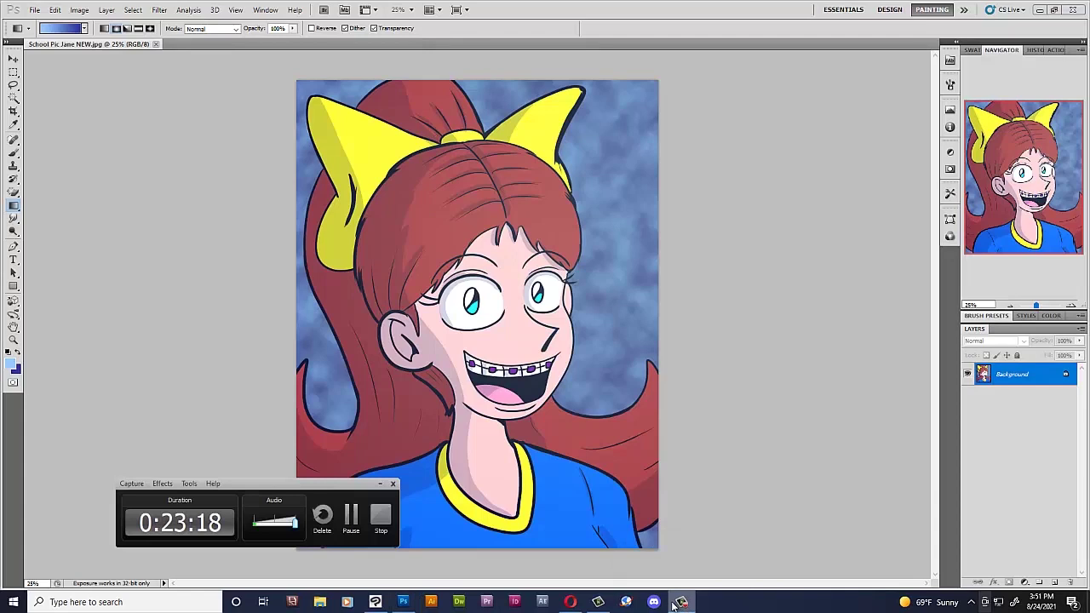